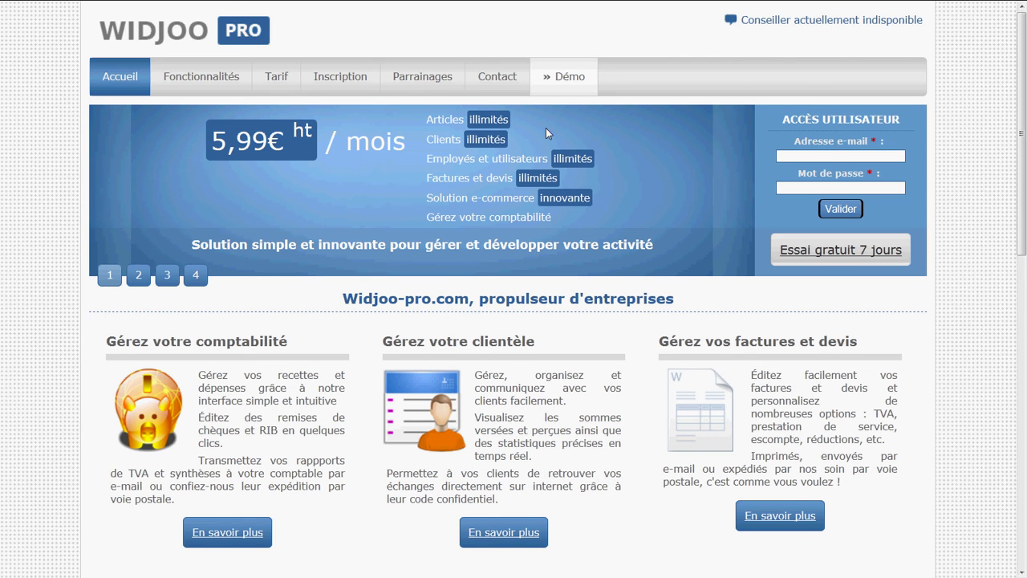
# Open the demo page and log in with the demo account's e-mail address and password, dismissing the offer to save the password
pyautogui.click(566, 76)
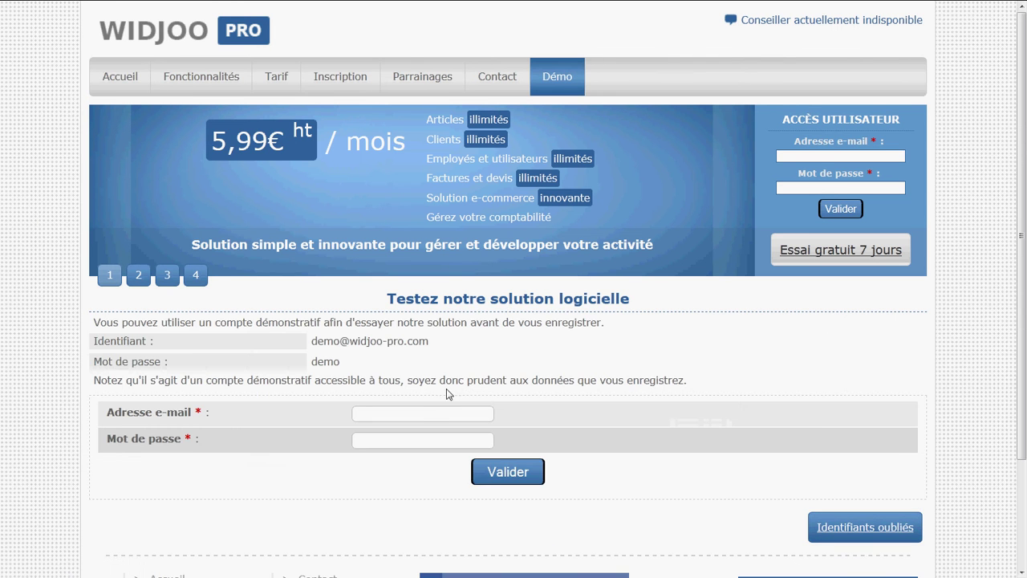
pyautogui.click(426, 413)
pyautogui.write('demo')
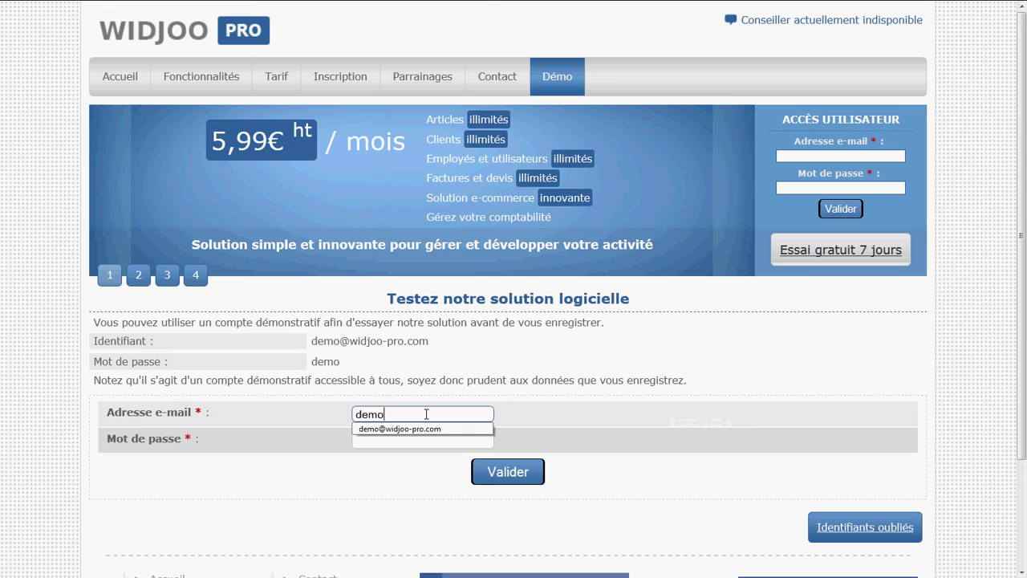
pyautogui.press('Down')
pyautogui.press('Return')
pyautogui.press('Tab')
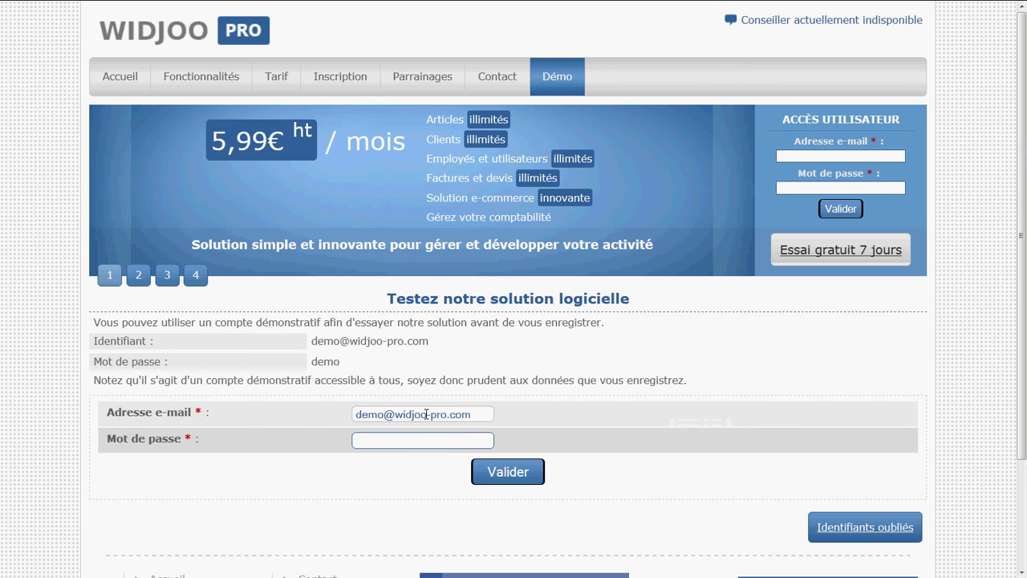
pyautogui.write('demo')
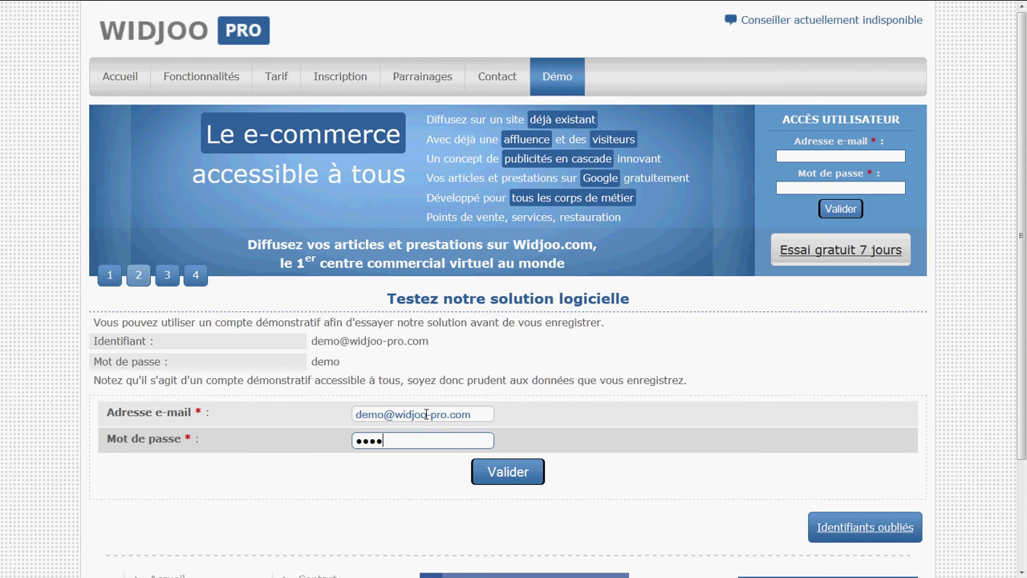
pyautogui.click(508, 472)
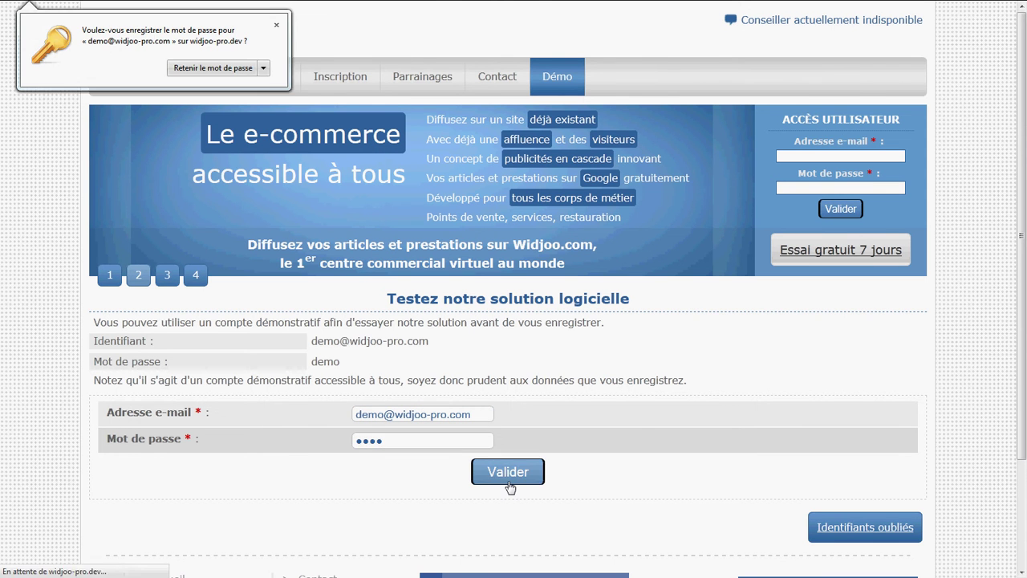
pyautogui.click(277, 26)
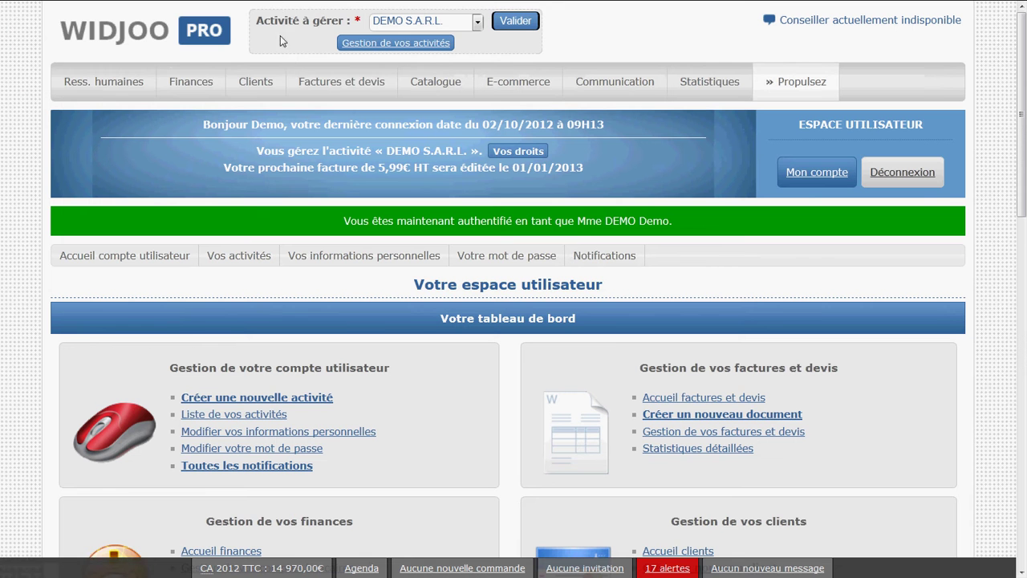
# Open the form for creating a new invoice or quote and review its fields down to the VAT setting
pyautogui.click(322, 84)
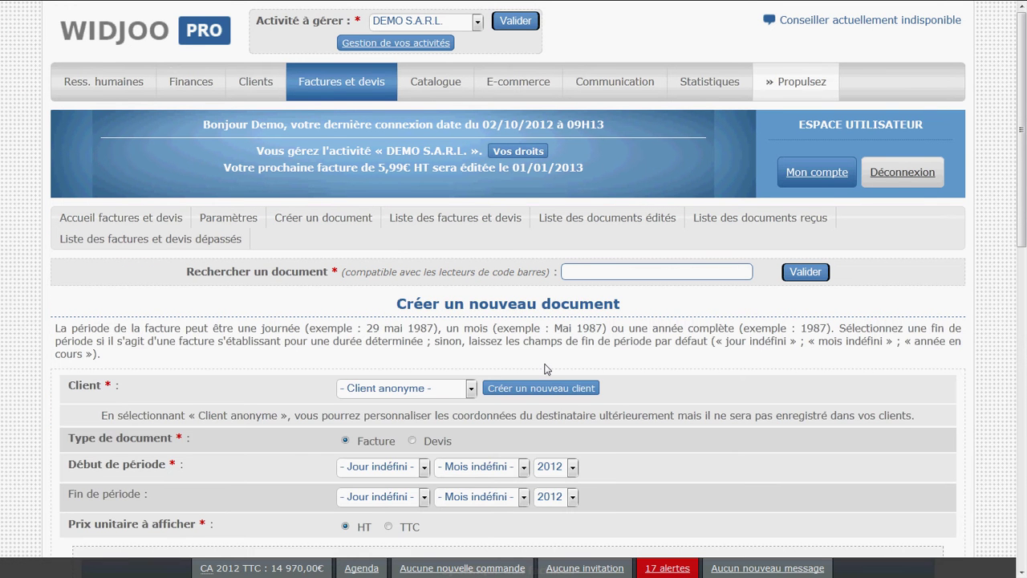
pyautogui.scroll(-5, 545, 368)
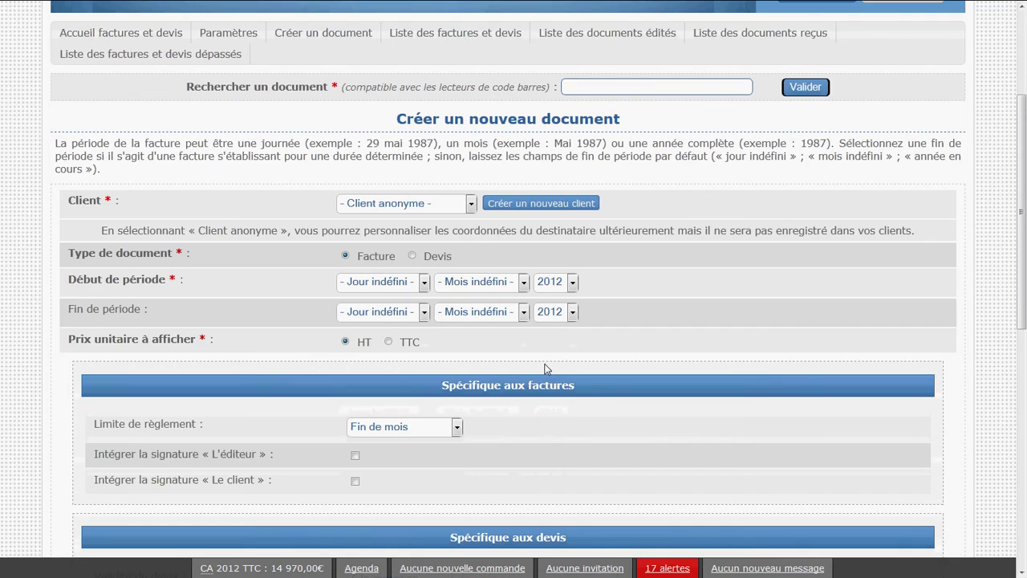
pyautogui.scroll(-2, 545, 369)
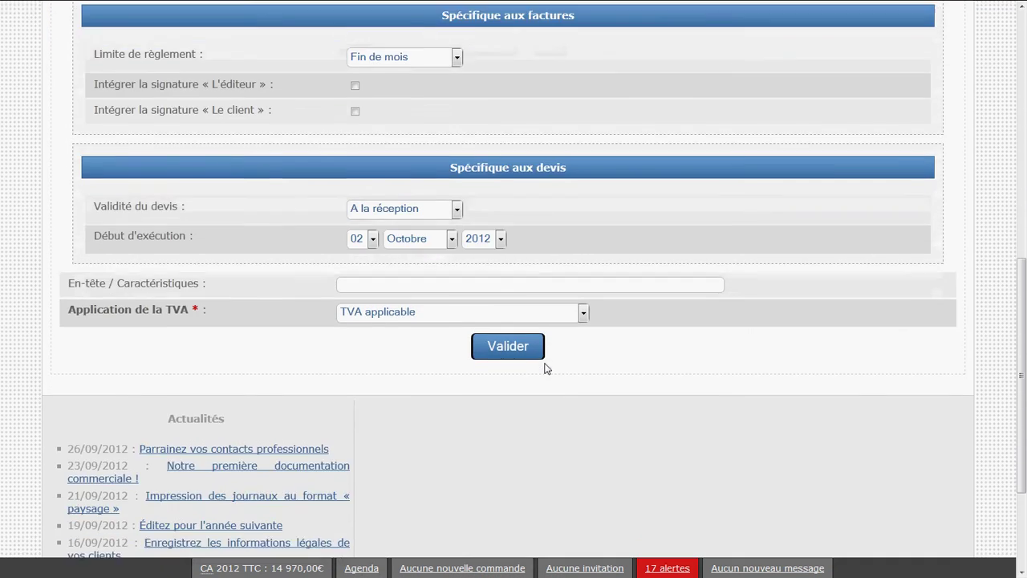
pyautogui.scroll(4, 545, 368)
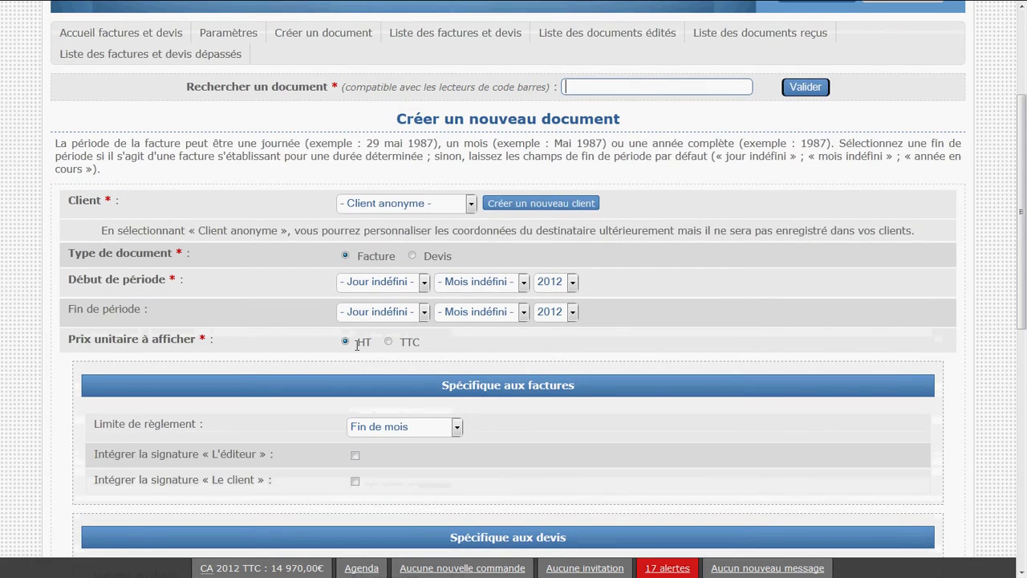
pyautogui.scroll(1, 354, 351)
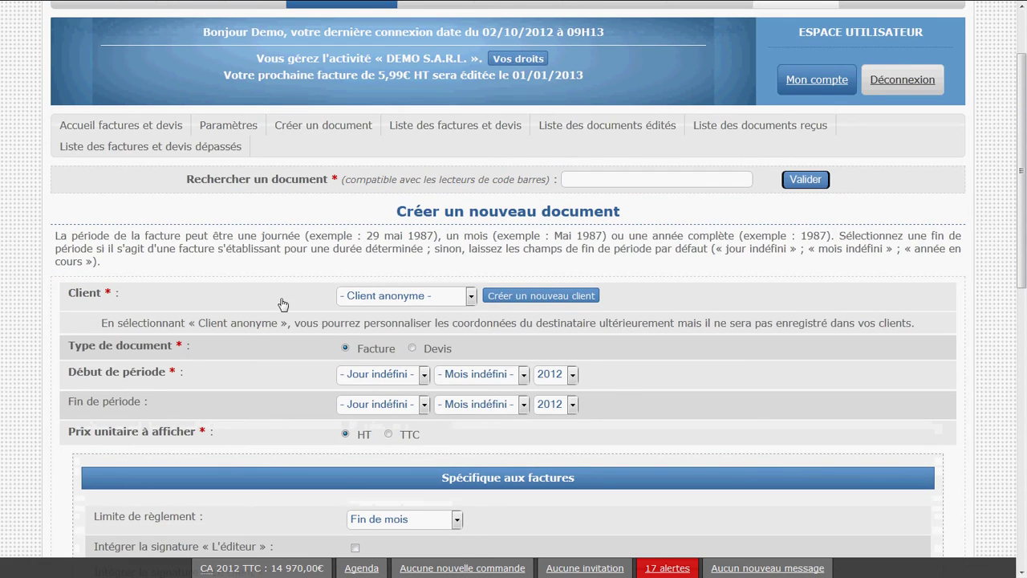
# Select SAS DUPONT as the client and keep Facture as the document type
pyautogui.click(400, 299)
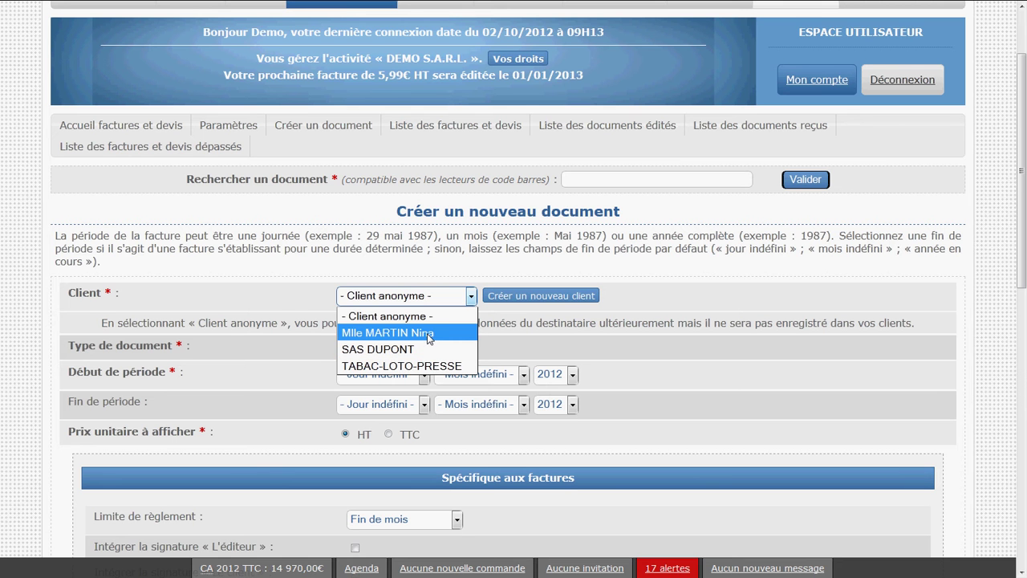
pyautogui.press('Escape')
pyautogui.scroll(2, 429, 338)
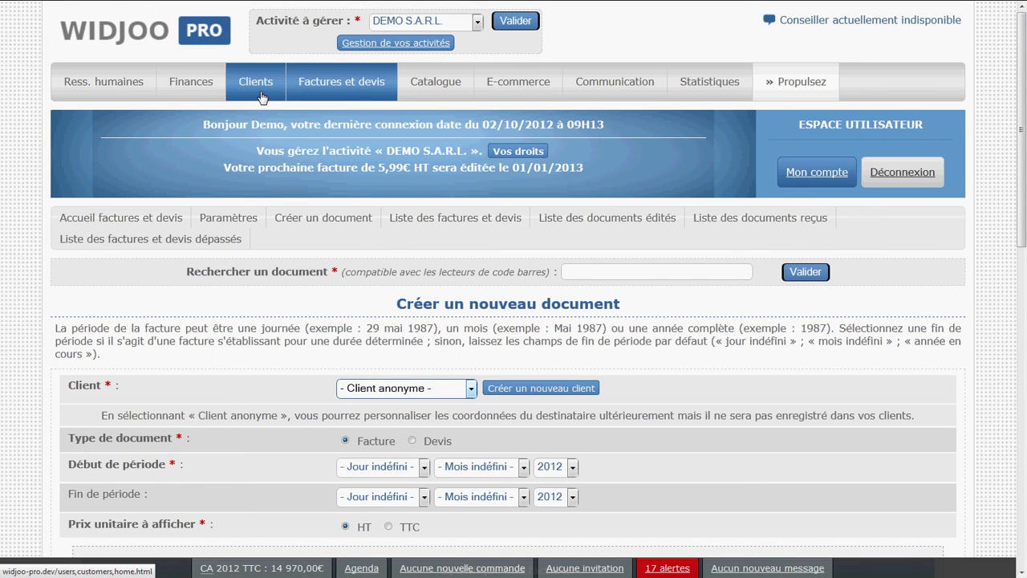
pyautogui.click(388, 389)
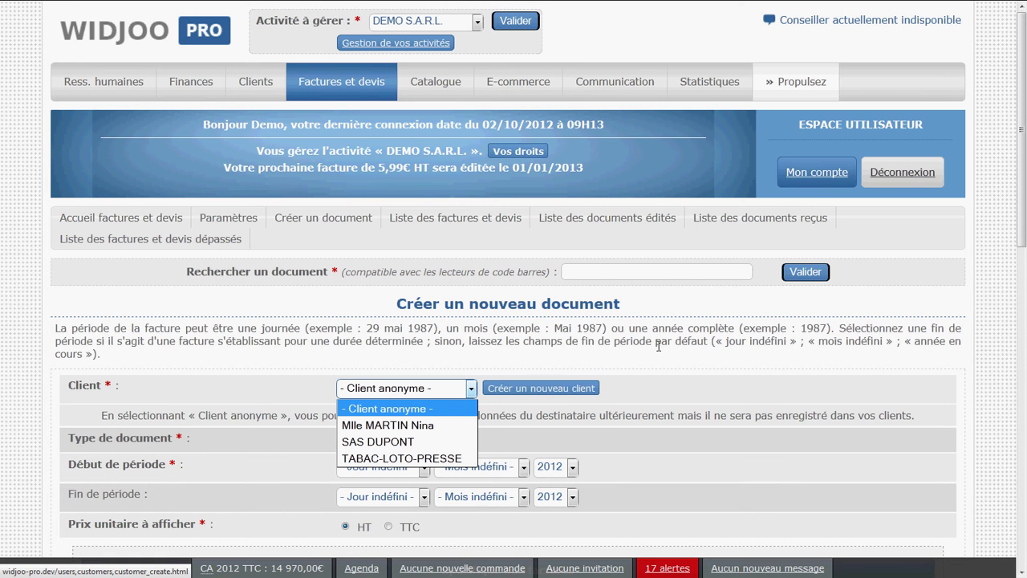
pyautogui.click(421, 441)
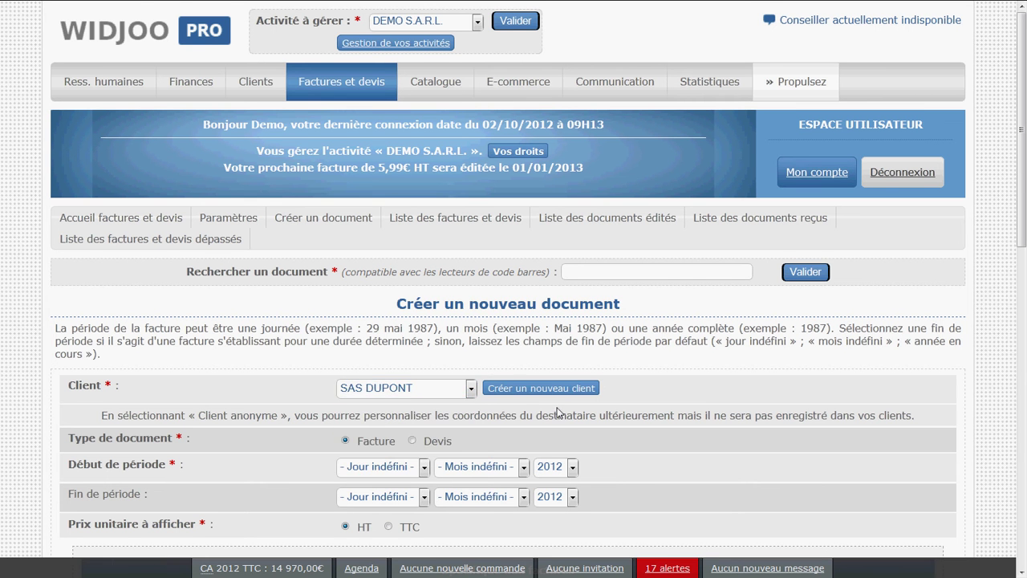
pyautogui.scroll(-1, 560, 412)
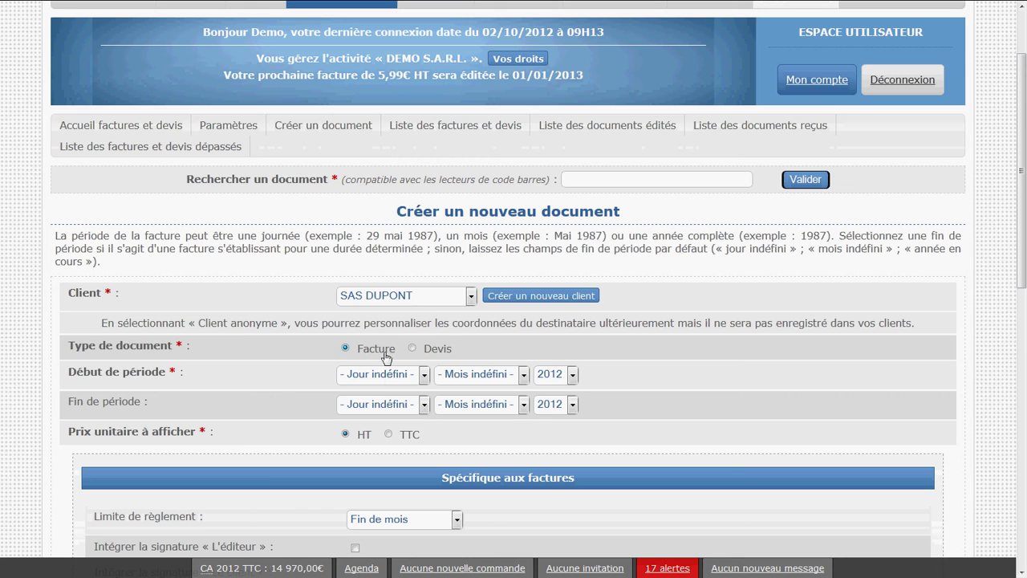
pyautogui.click(444, 350)
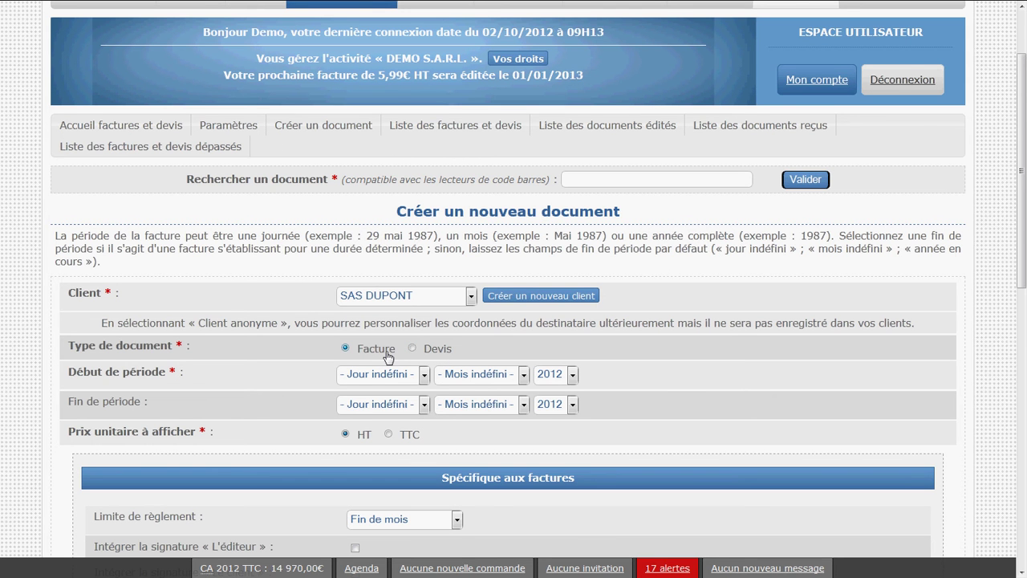
# Set the start of the invoice period to 12 Février 2012
pyautogui.click(148, 379)
pyautogui.click(133, 403)
pyautogui.click(135, 382)
pyautogui.click(357, 381)
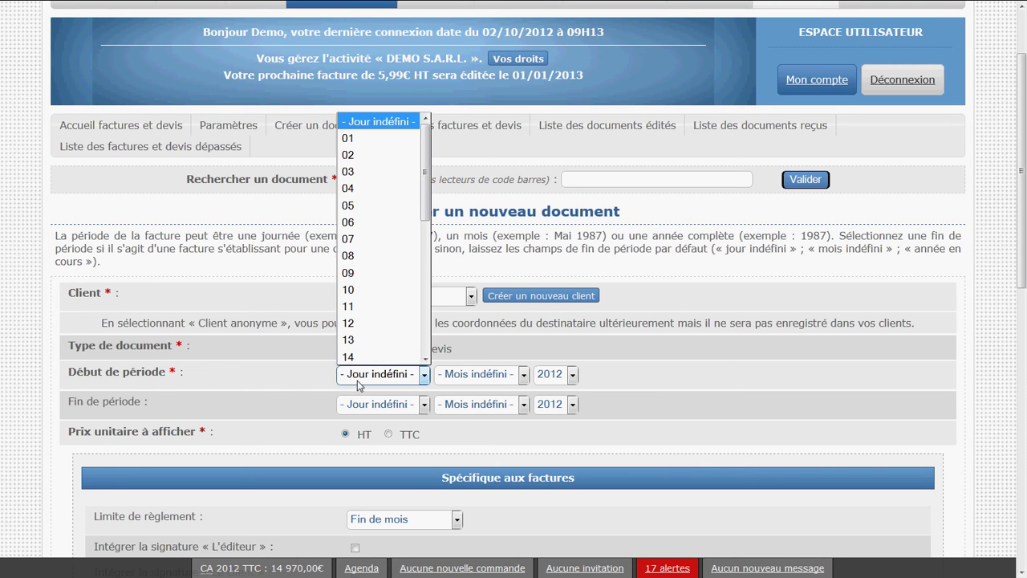
pyautogui.click(381, 323)
pyautogui.click(494, 382)
pyautogui.click(457, 189)
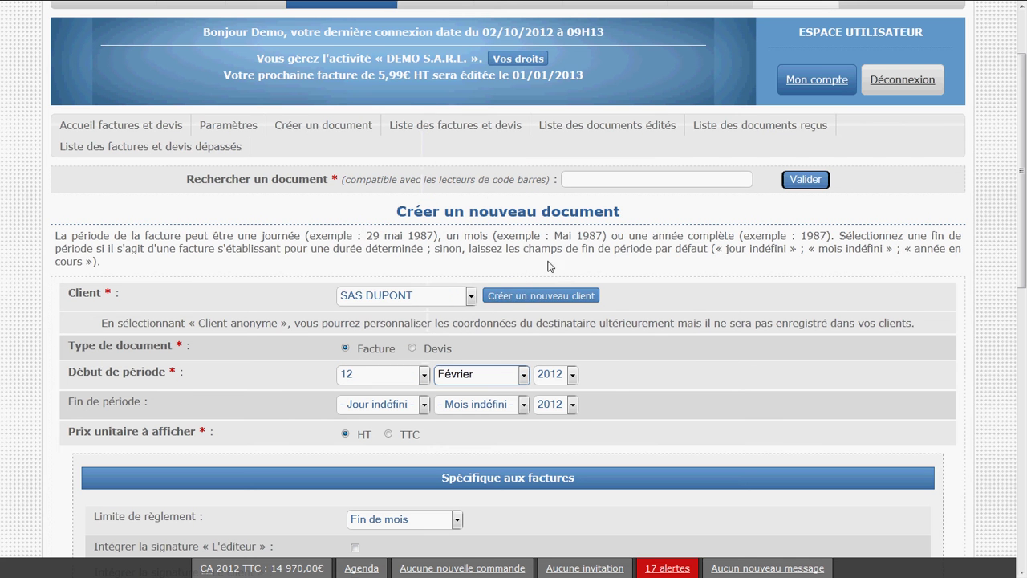
# Set the end of the invoice period to 20 Février 2012
pyautogui.click(380, 404)
pyautogui.scroll(-3, 392, 370)
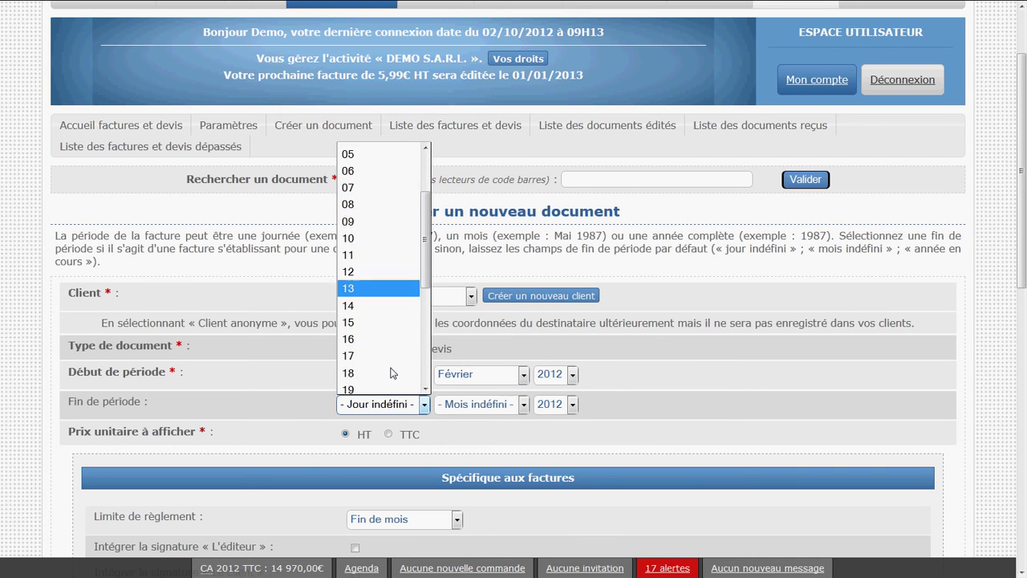
pyautogui.click(390, 326)
pyautogui.click(482, 405)
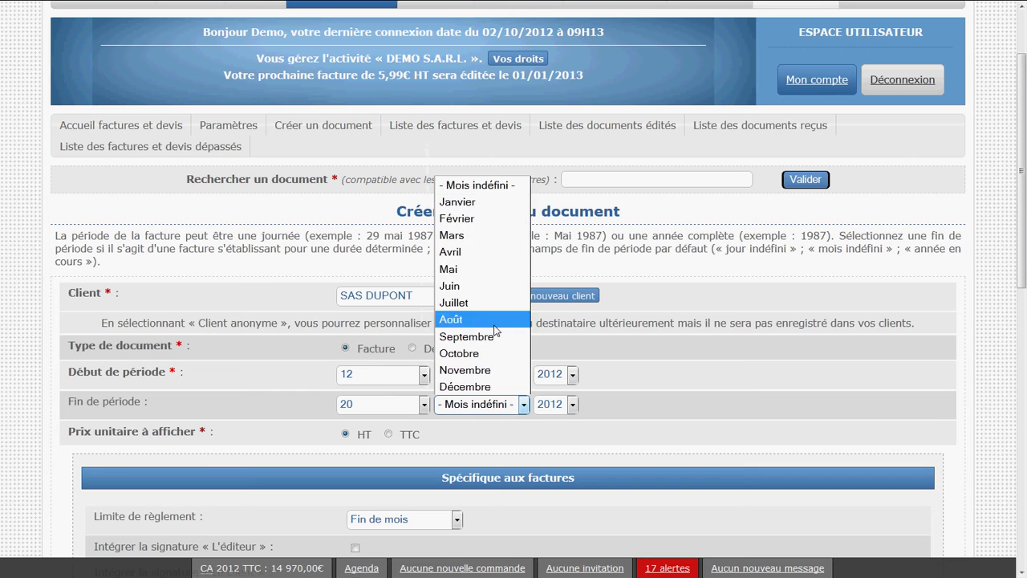
pyautogui.click(486, 219)
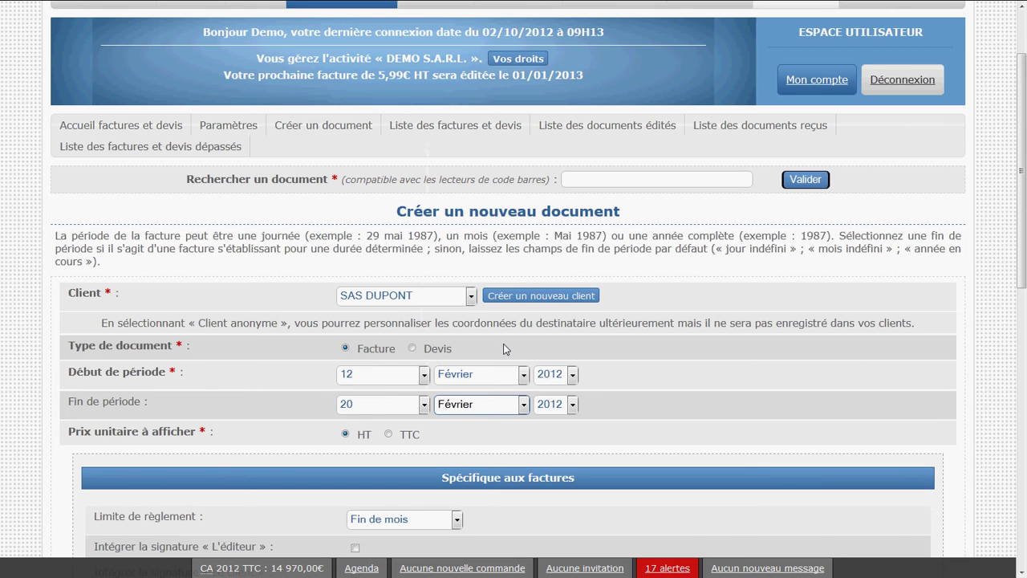
# Reset the month and day of the period's end to undefined
pyautogui.click(517, 408)
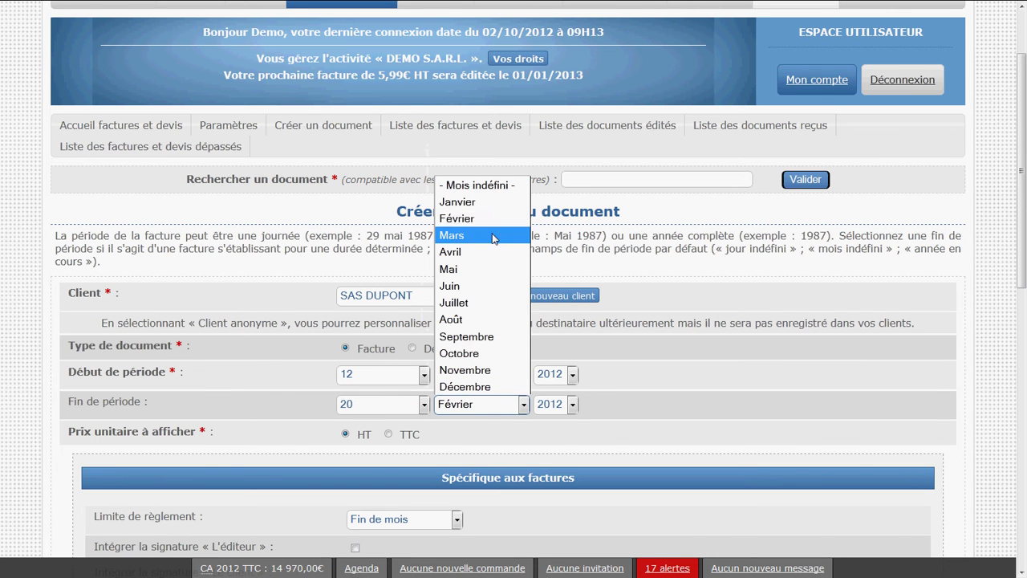
pyautogui.click(495, 189)
pyautogui.click(405, 404)
pyautogui.scroll(4, 377, 189)
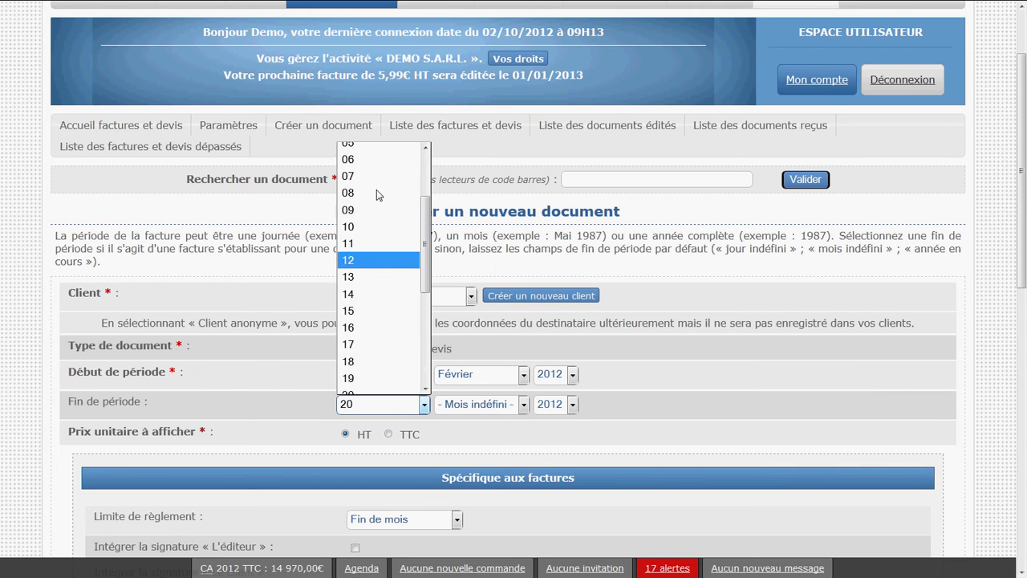
pyautogui.click(378, 151)
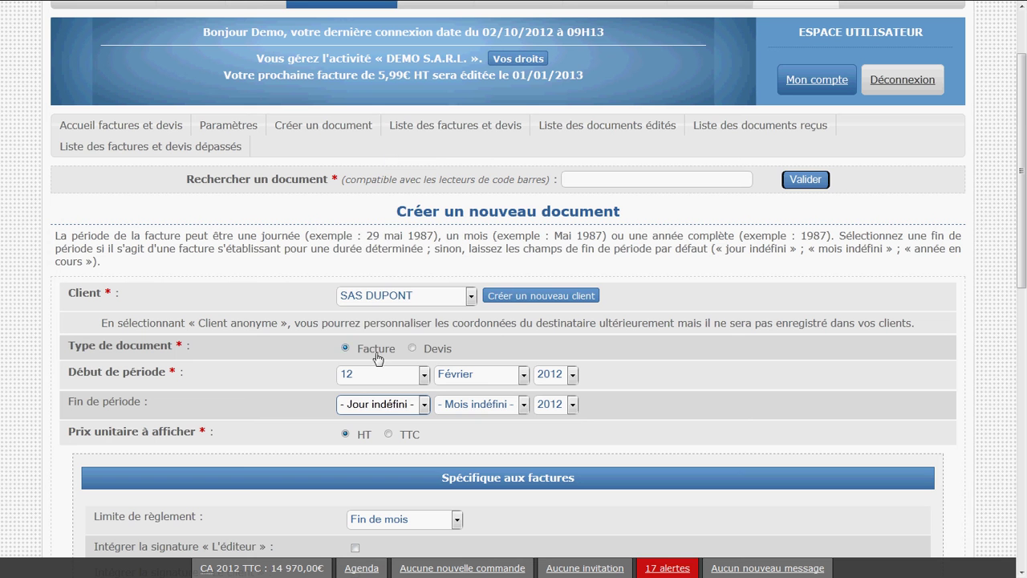
# Reset the day and month of the period's start to undefined
pyautogui.click(378, 375)
pyautogui.click(393, 121)
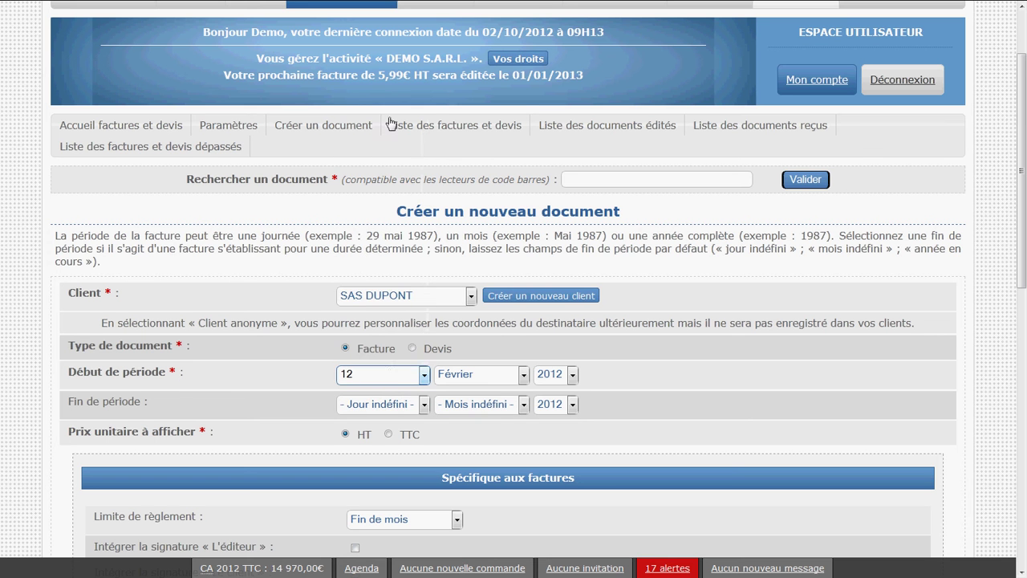
pyautogui.click(640, 371)
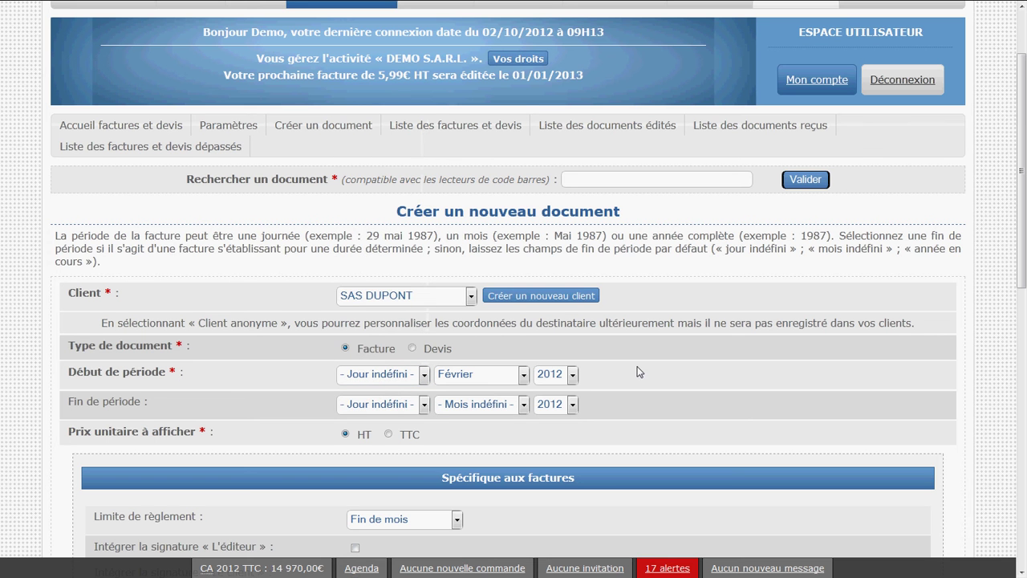
pyautogui.click(505, 376)
pyautogui.click(480, 154)
# Try 2013 as the year of the period's end and set it back to 2012
pyautogui.click(554, 404)
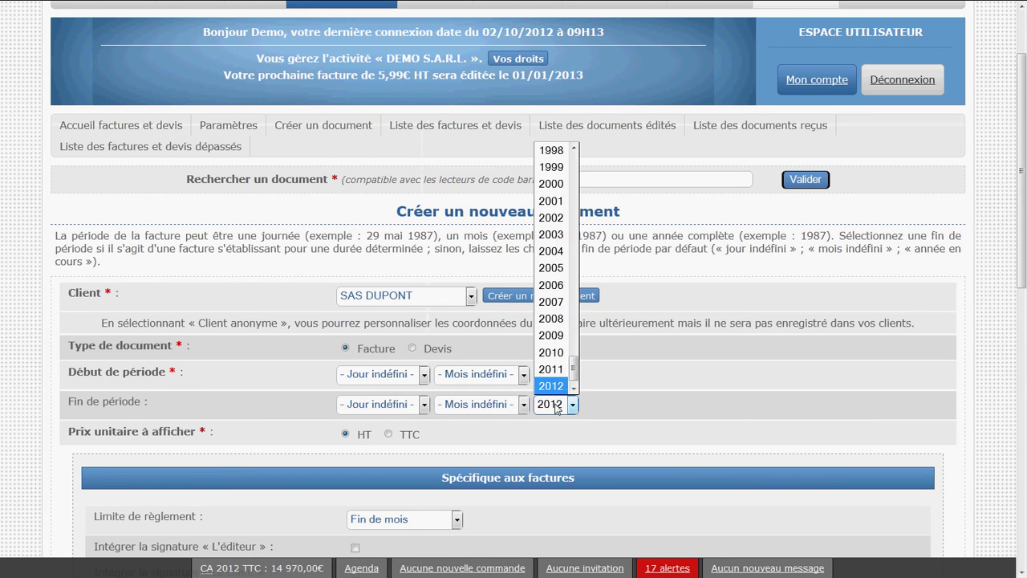
pyautogui.click(554, 387)
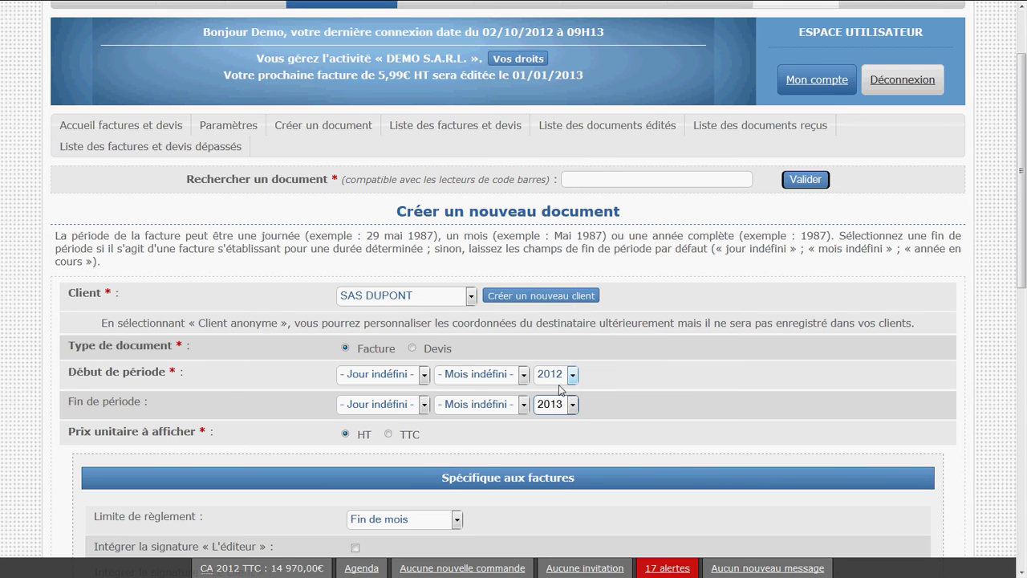
pyautogui.click(567, 410)
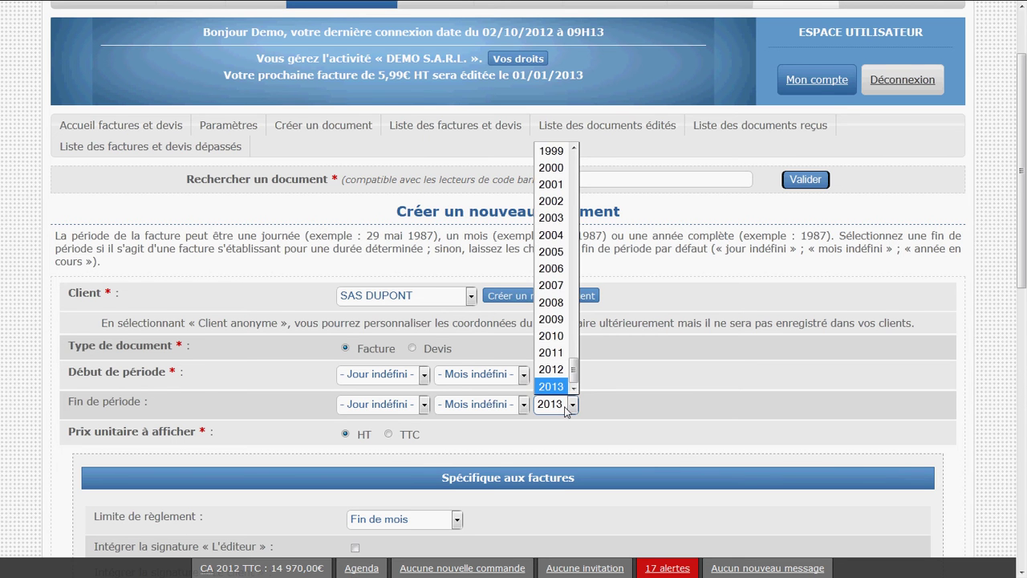
pyautogui.click(554, 370)
# Set the month of the period's start to Février, leaving the day undefined
pyautogui.click(491, 375)
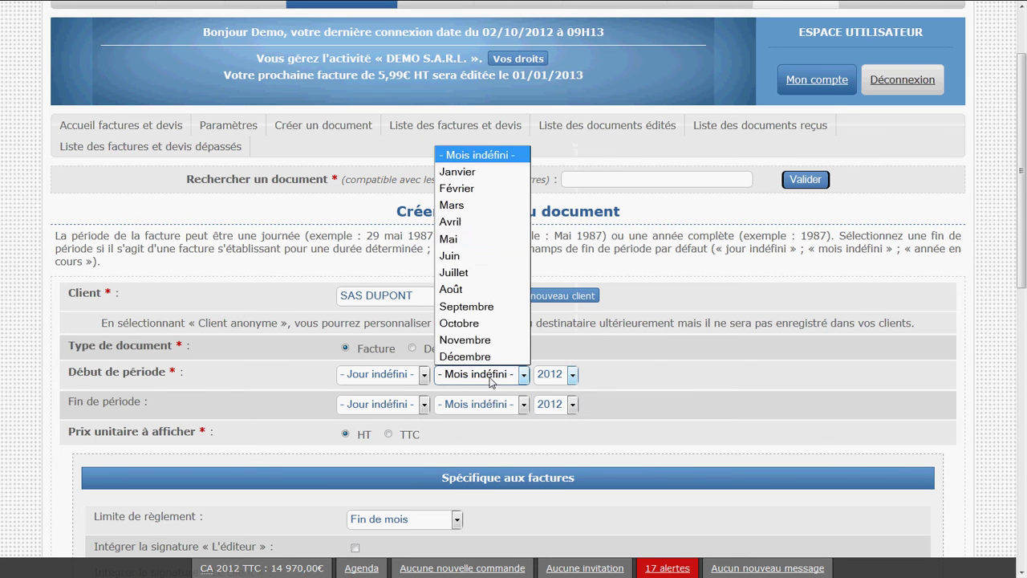
pyautogui.click(467, 188)
# Try Décembre as the month of the period's end and reset it to undefined
pyautogui.click(482, 408)
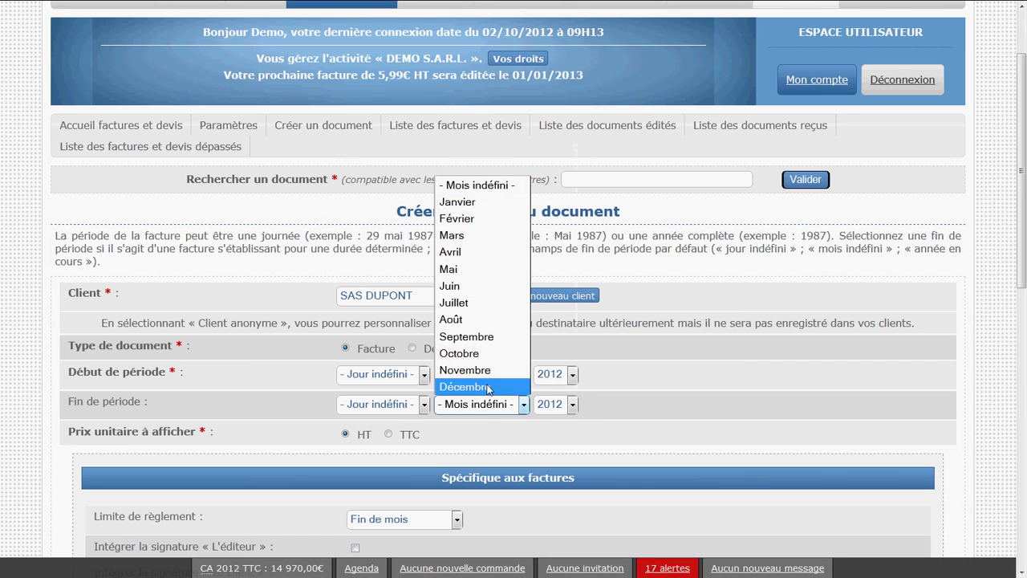
pyautogui.click(490, 387)
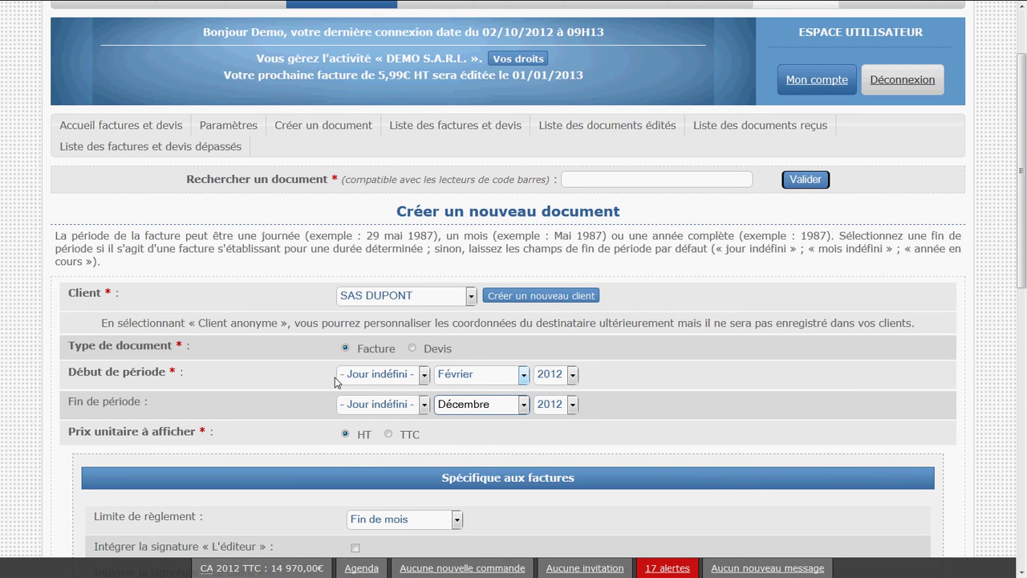
pyautogui.click(480, 405)
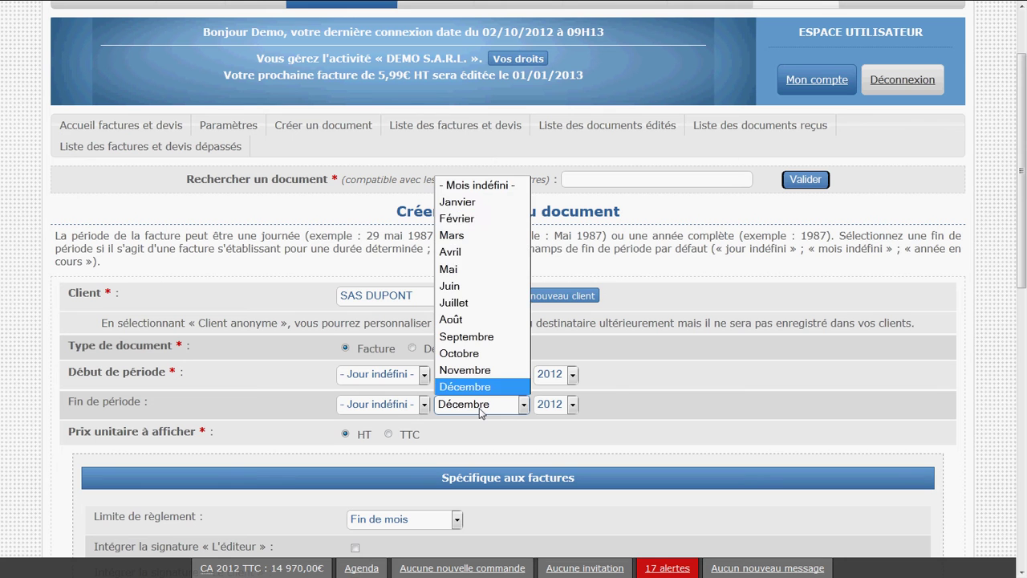
pyautogui.click(481, 186)
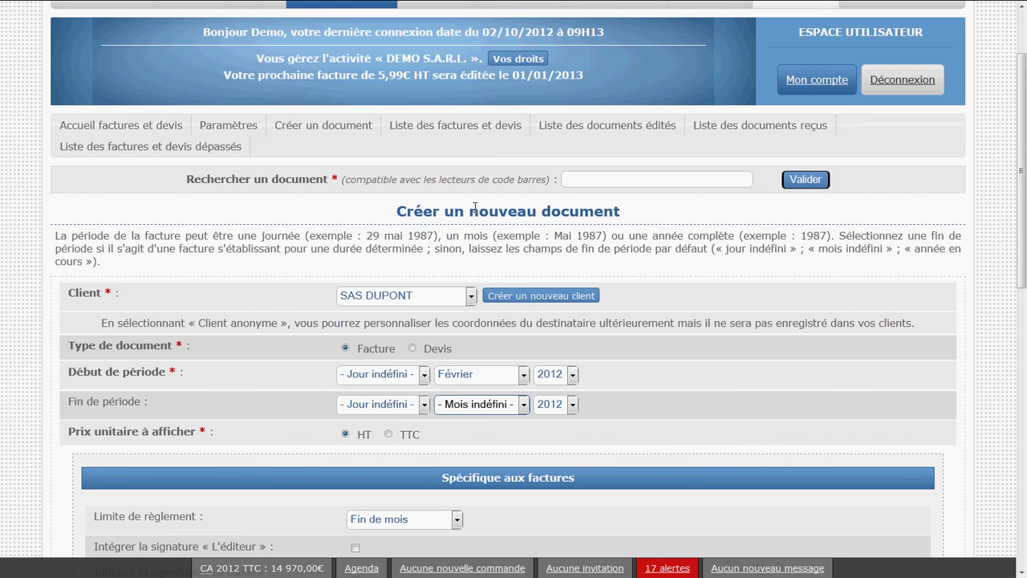
# Set the day of the period's start to 12
pyautogui.click(402, 381)
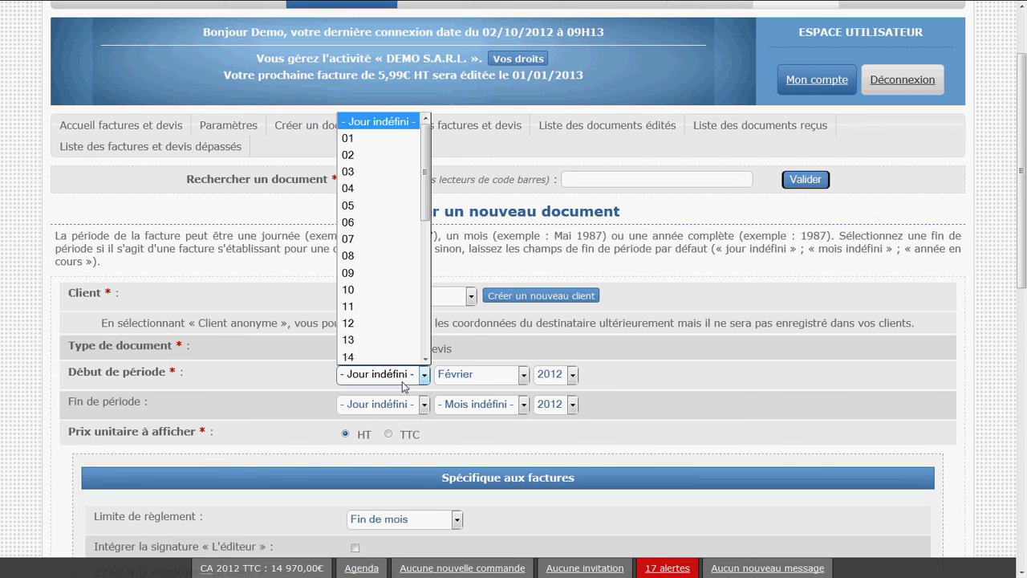
pyautogui.click(394, 324)
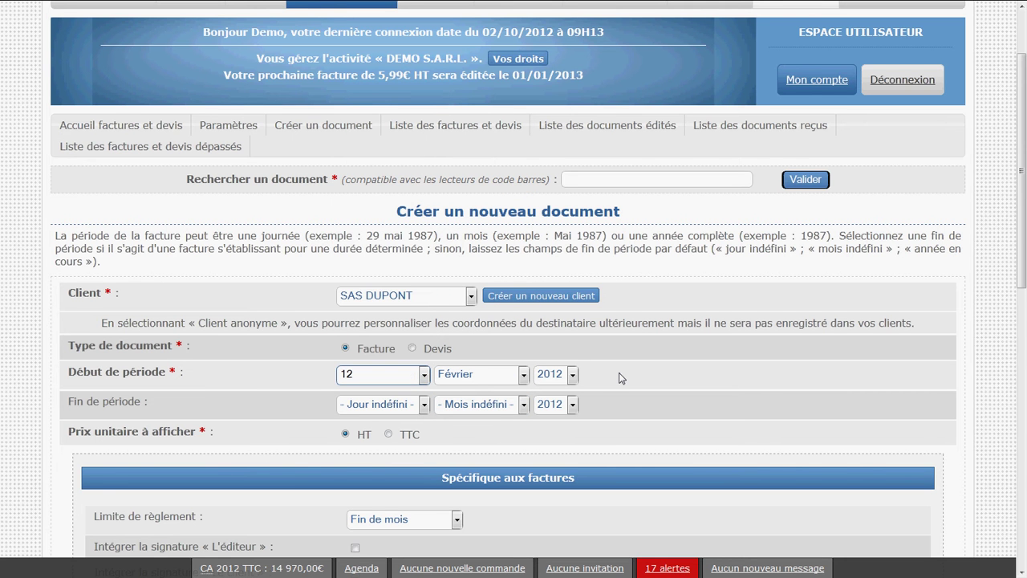
# Try TTC as the unit price to display and set it back to HT
pyautogui.scroll(-3, 588, 388)
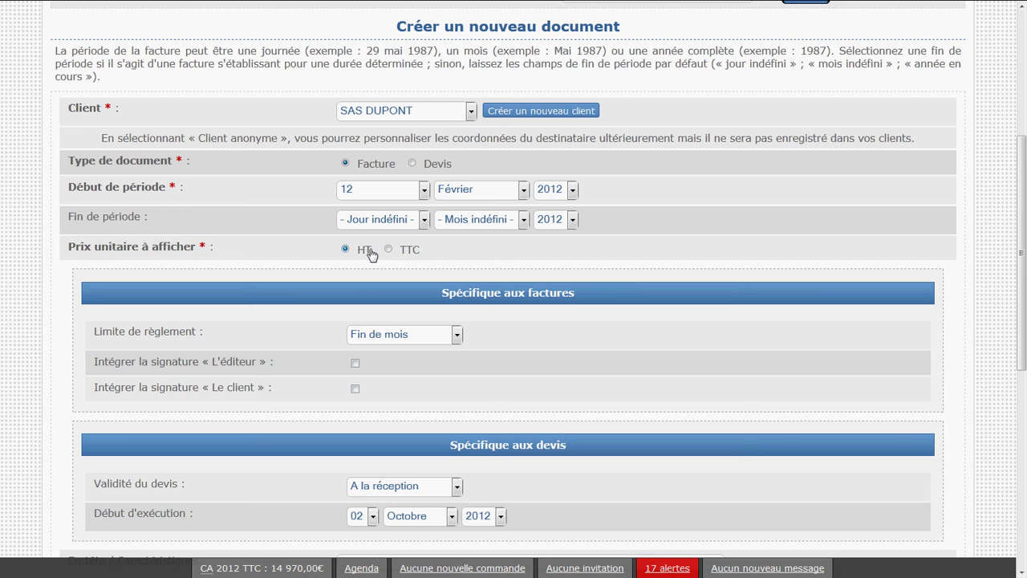
pyautogui.click(418, 255)
pyautogui.click(367, 255)
pyautogui.click(407, 250)
pyautogui.click(370, 255)
# Review the payment deadline options specific to invoices and keep Fin de mois
pyautogui.scroll(-2, 370, 255)
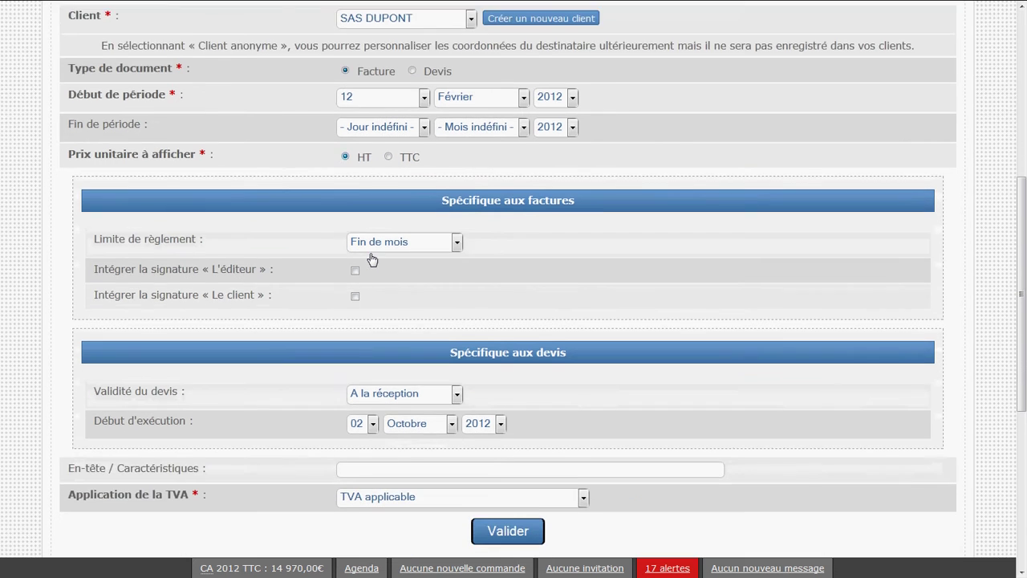
pyautogui.scroll(1, 370, 255)
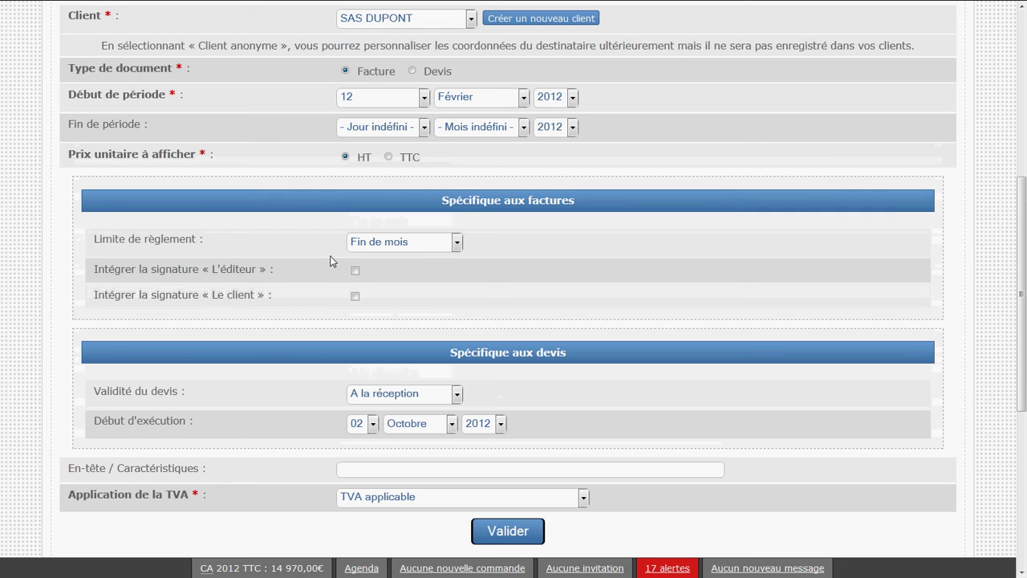
pyautogui.moveTo(332, 259)
pyautogui.mouseDown()
pyautogui.moveTo(417, 287)
pyautogui.moveTo(250, 265)
pyautogui.mouseUp()
pyautogui.click(92, 241)
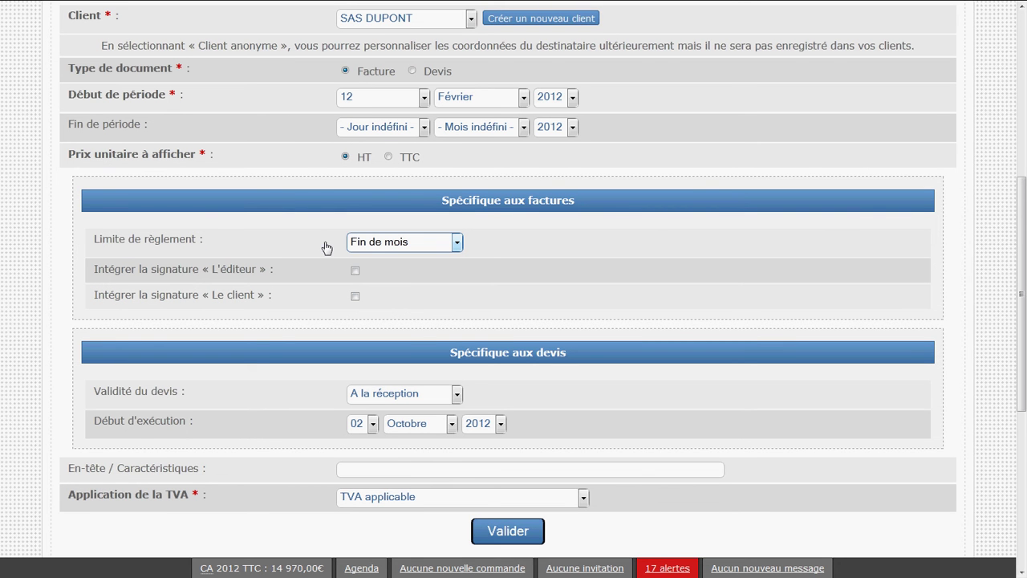
pyautogui.click(372, 243)
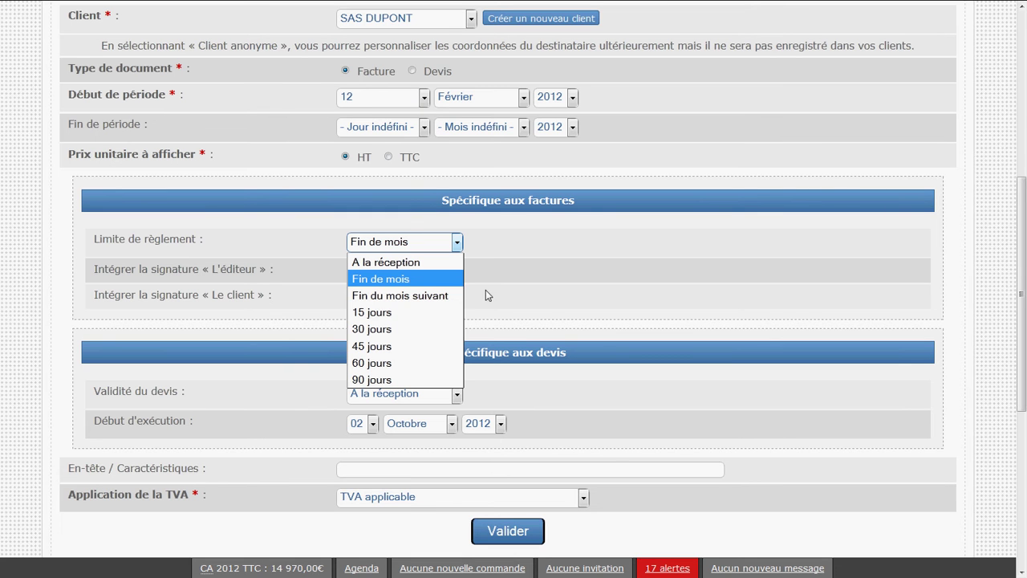
pyautogui.click(413, 280)
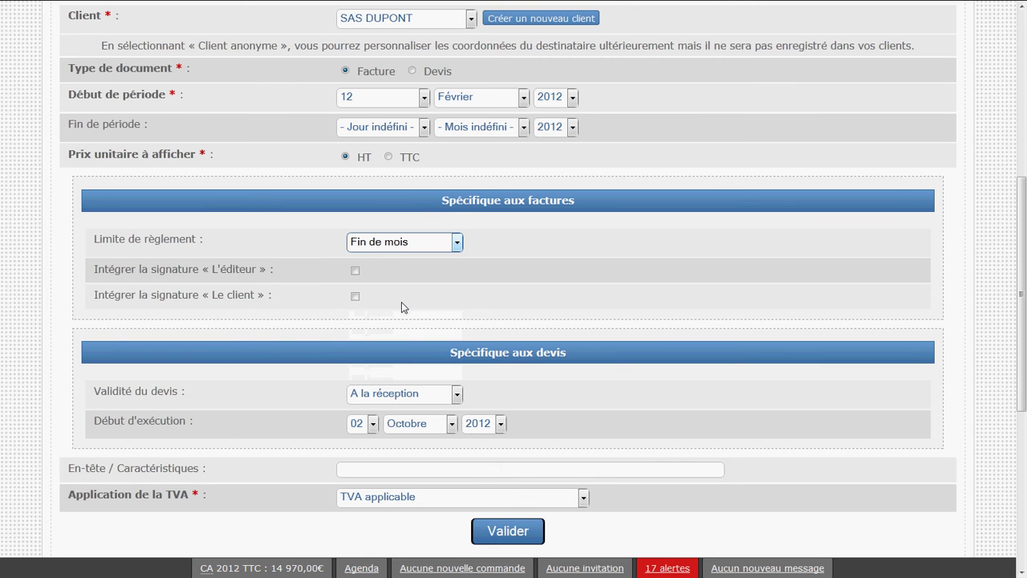
# Try including the « L'éditeur » and « Le client » signatures on the invoice and switch both off again
pyautogui.click(235, 280)
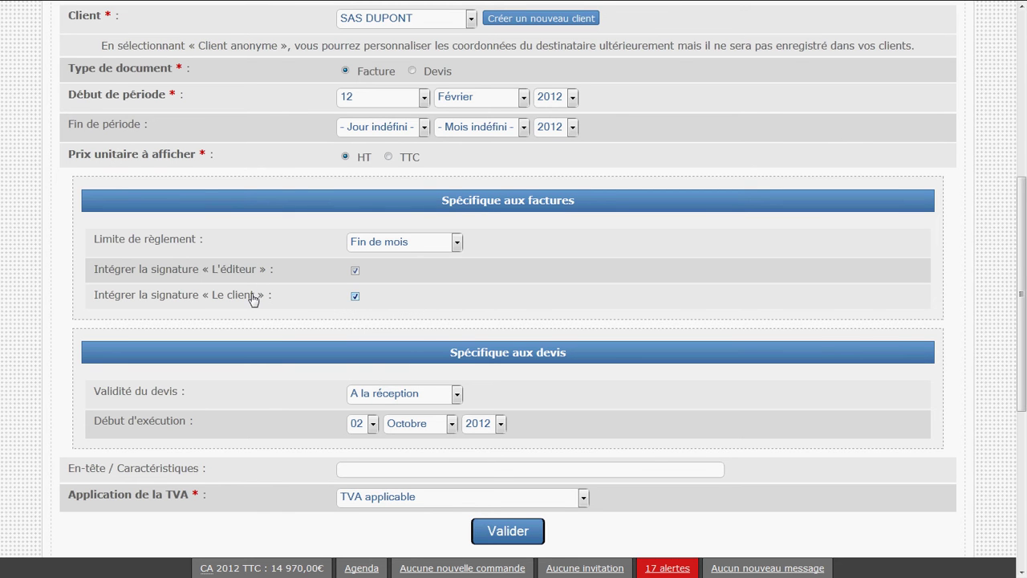
pyautogui.click(253, 297)
pyautogui.click(251, 272)
pyautogui.doubleClick(569, 201)
pyautogui.click(568, 202)
# Examine the quote-specific settings, including the validity options and the day choices for the start of execution
pyautogui.scroll(-2, 566, 200)
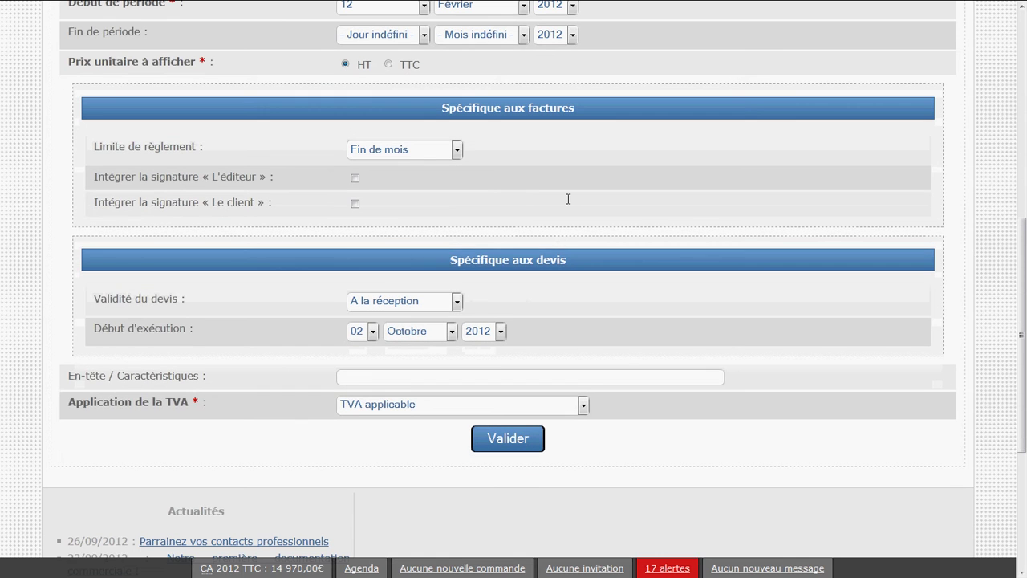
pyautogui.moveTo(426, 268); pyautogui.dragTo(544, 334)
pyautogui.click(543, 329)
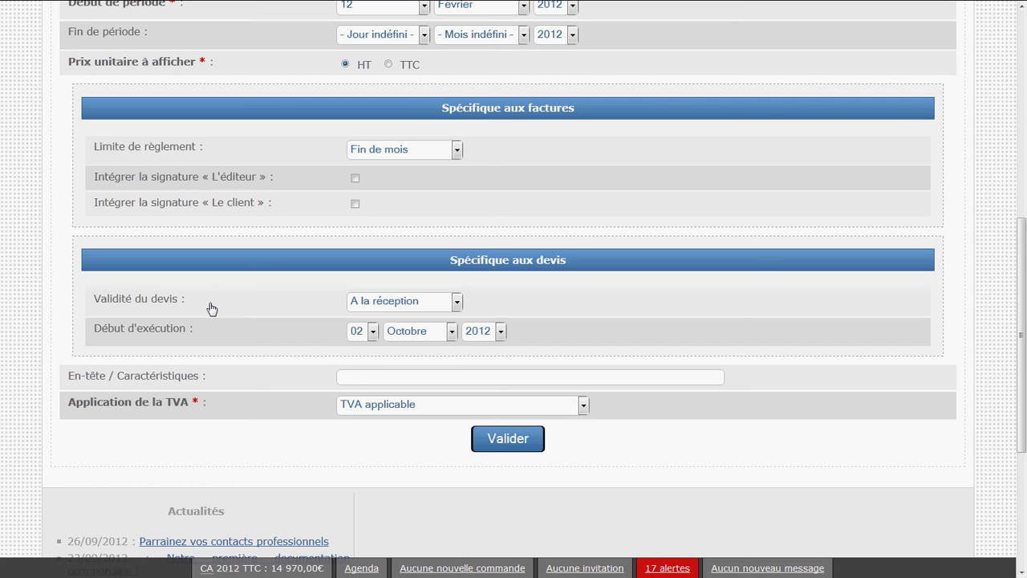
pyautogui.click(377, 304)
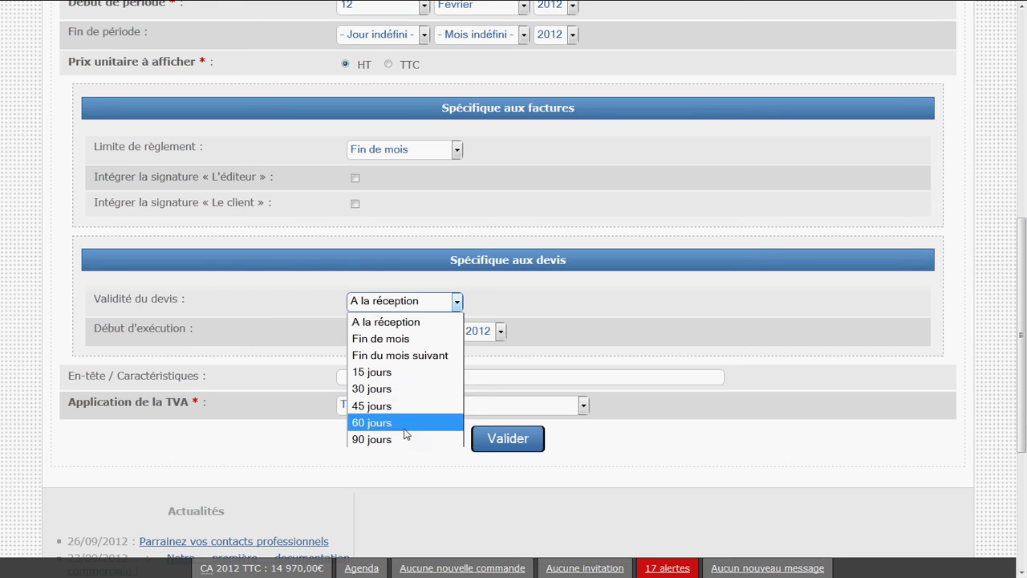
pyautogui.click(523, 294)
pyautogui.click(578, 303)
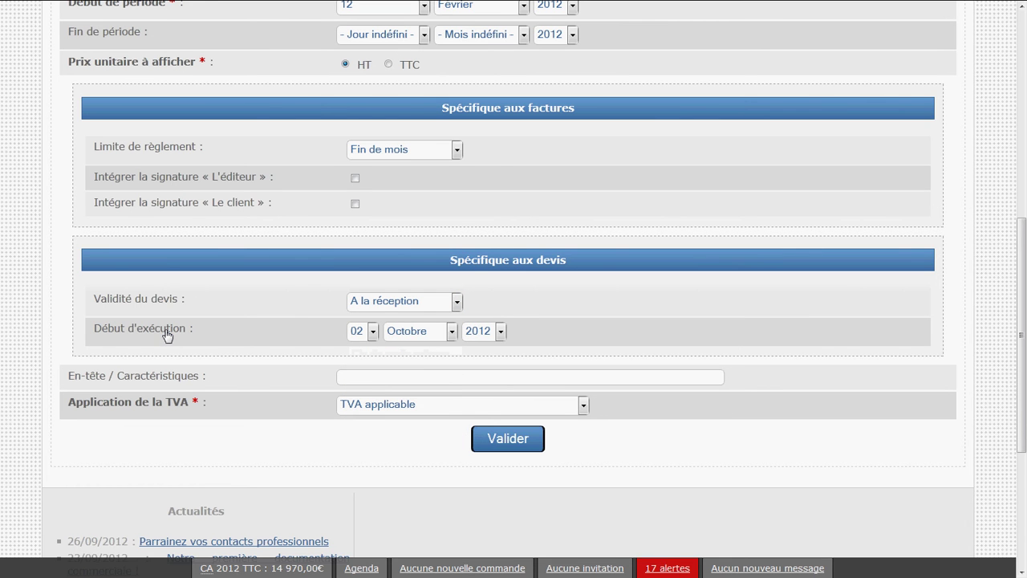
pyautogui.click(371, 332)
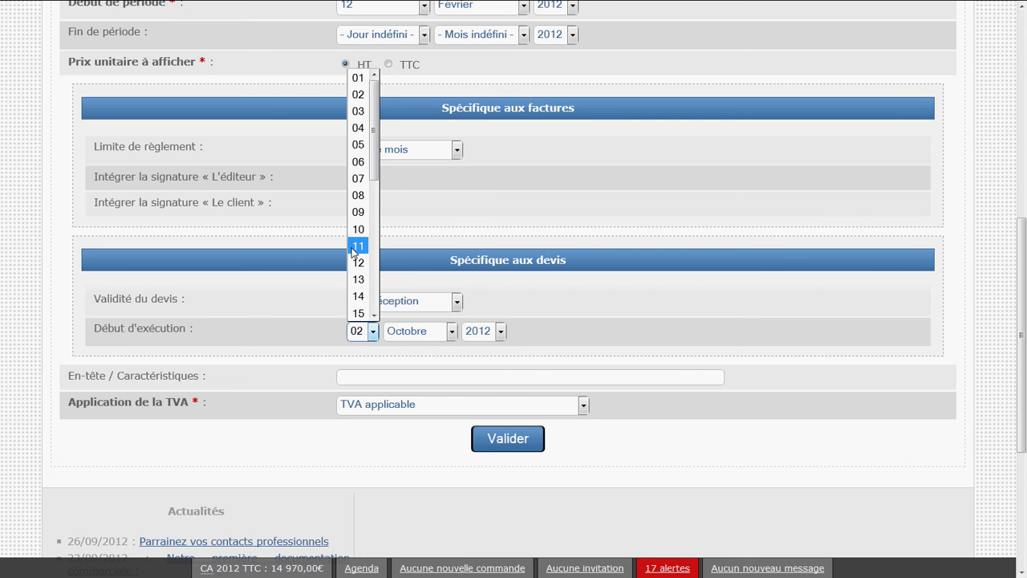
pyautogui.click(213, 350)
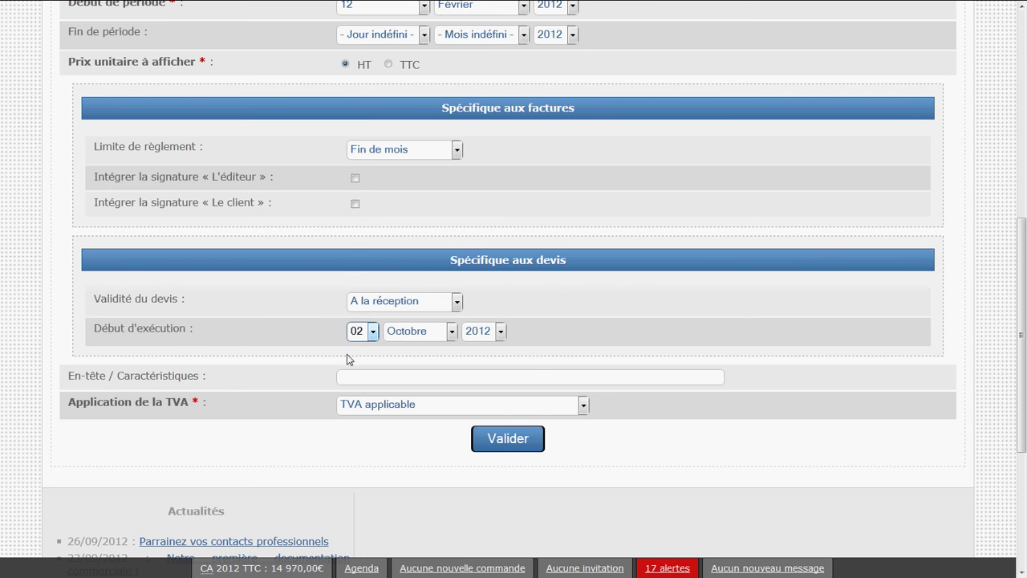
# Fill in the document's header/characteristics as "Peugeot 206 immatriculée XXXX"
pyautogui.click(377, 372)
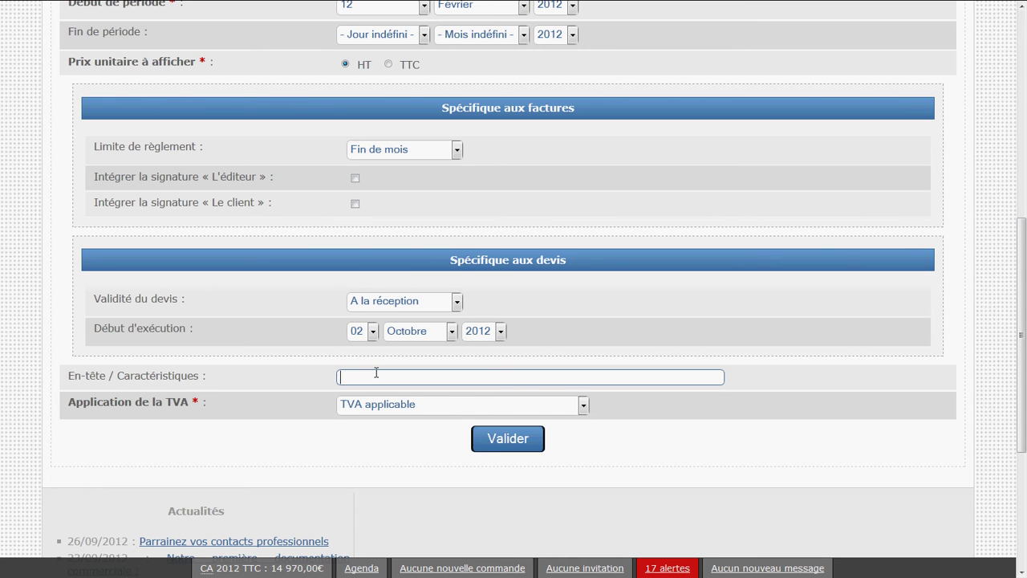
pyautogui.write('Peuge')
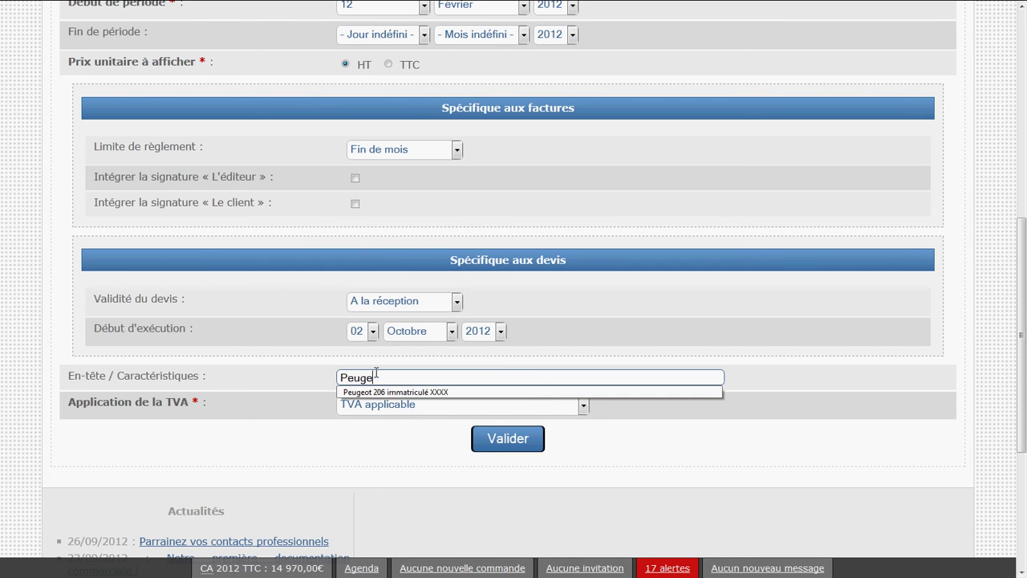
pyautogui.write('ot 206 immatriculée ')
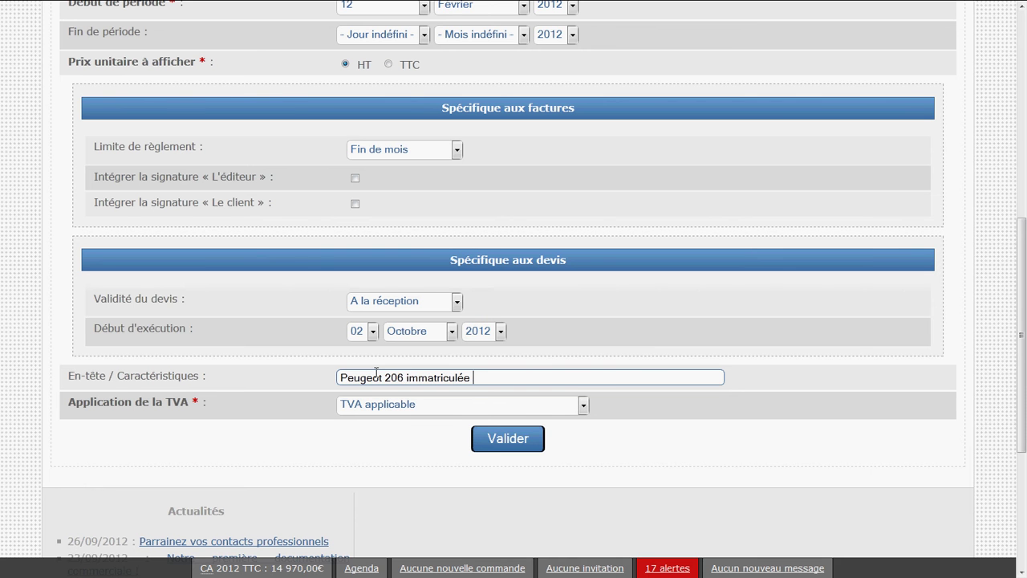
pyautogui.write('XXXX')
pyautogui.tripleClick(460, 380)
pyautogui.click(276, 368)
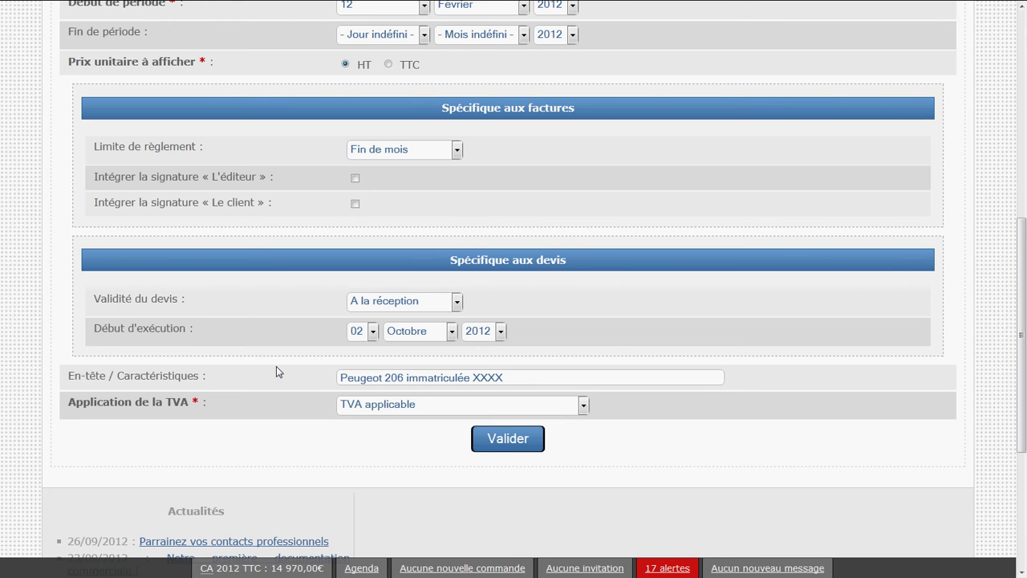
# Review the VAT application options and keep TVA applicable
pyautogui.click(358, 406)
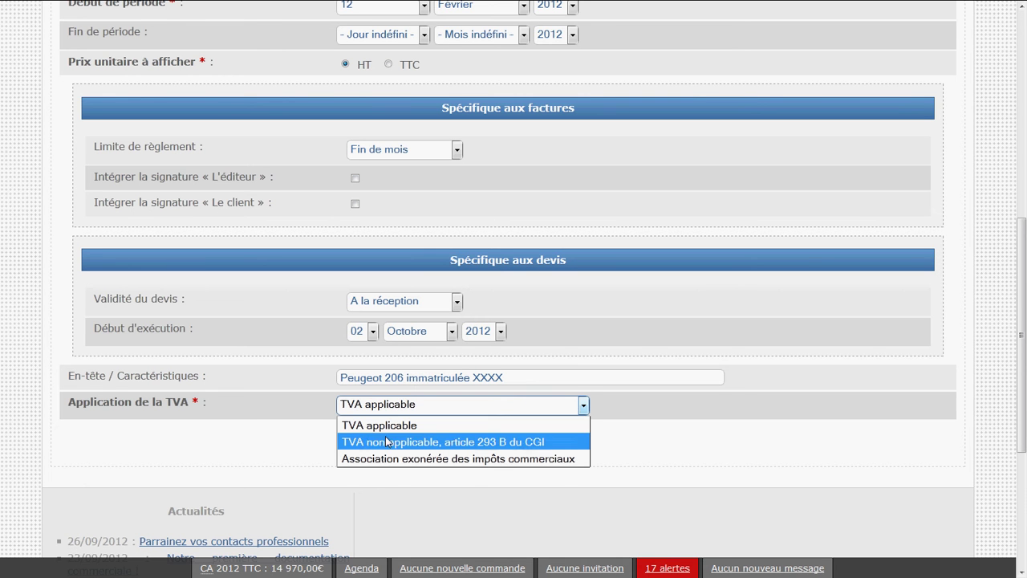
pyautogui.click(458, 425)
pyautogui.click(402, 440)
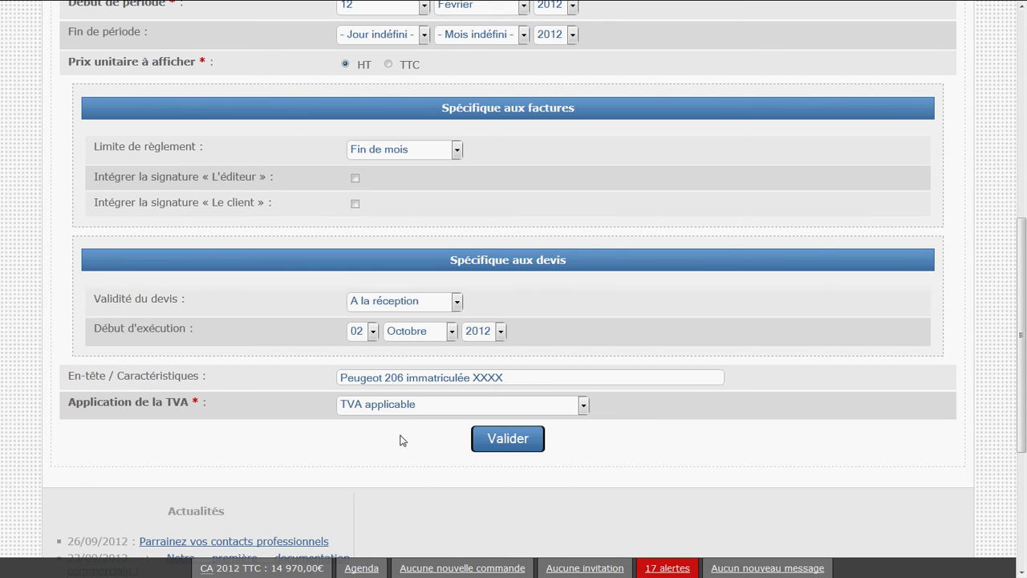
# Check the completed settings and submit the form to create the SAS DUPONT invoice
pyautogui.scroll(4, 402, 440)
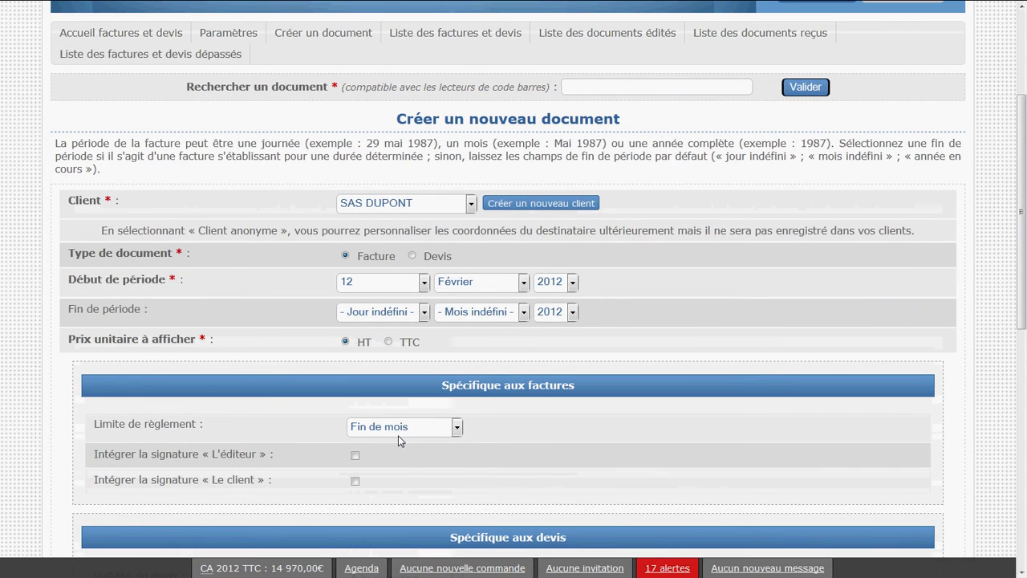
pyautogui.scroll(-4, 399, 440)
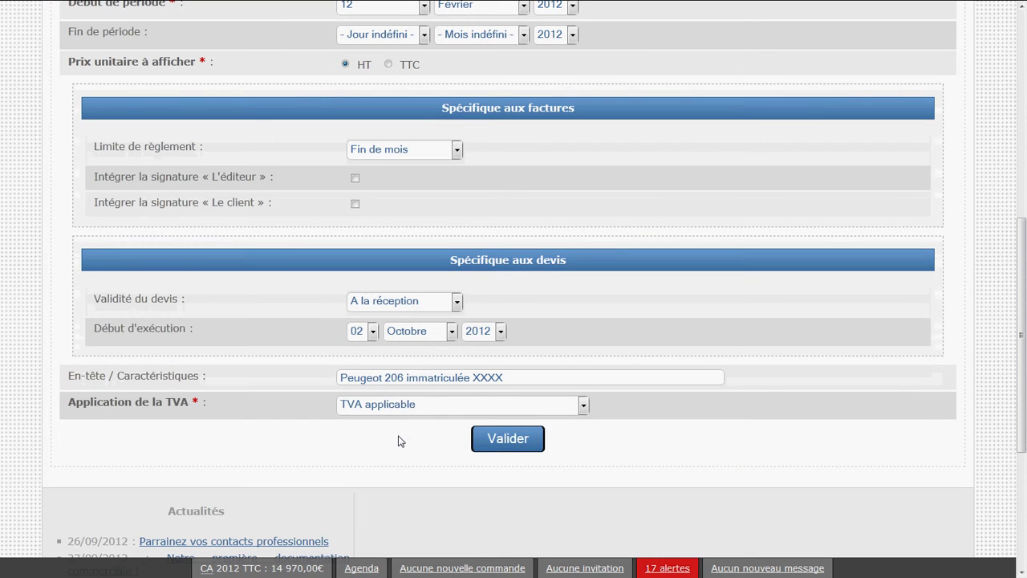
pyautogui.click(483, 446)
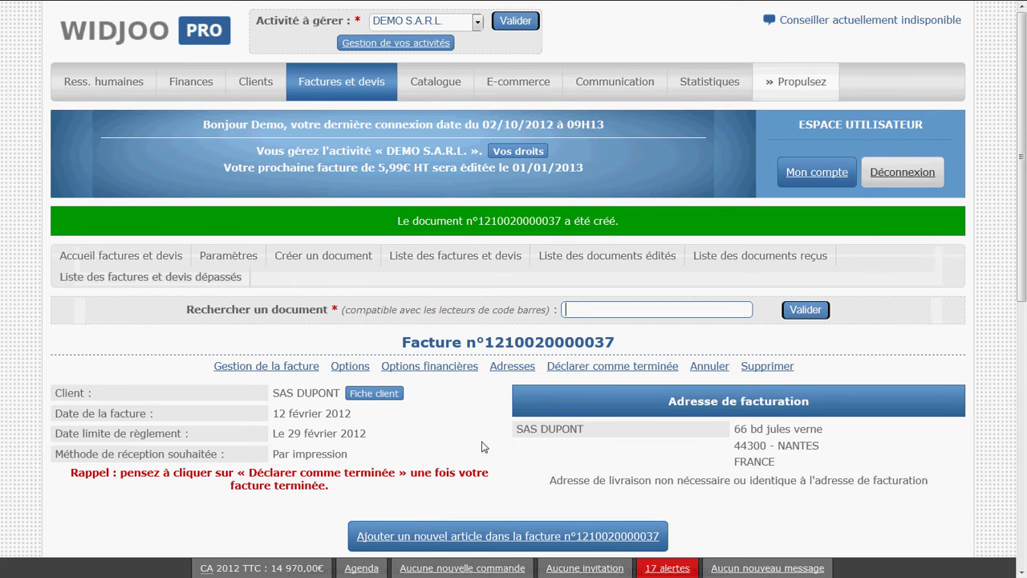
# Examine the new invoice's details, the note on scanning catalogue articles and the site's catalogue section
pyautogui.scroll(-3, 482, 447)
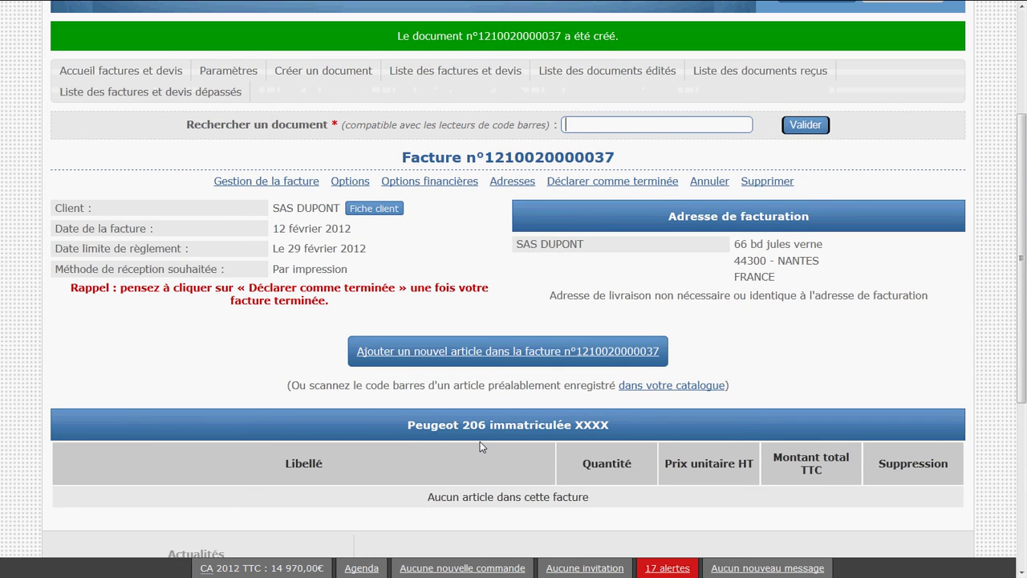
pyautogui.scroll(1, 480, 441)
pyautogui.scroll(-1, 477, 439)
pyautogui.moveTo(286, 387); pyautogui.dragTo(753, 378)
pyautogui.click(734, 381)
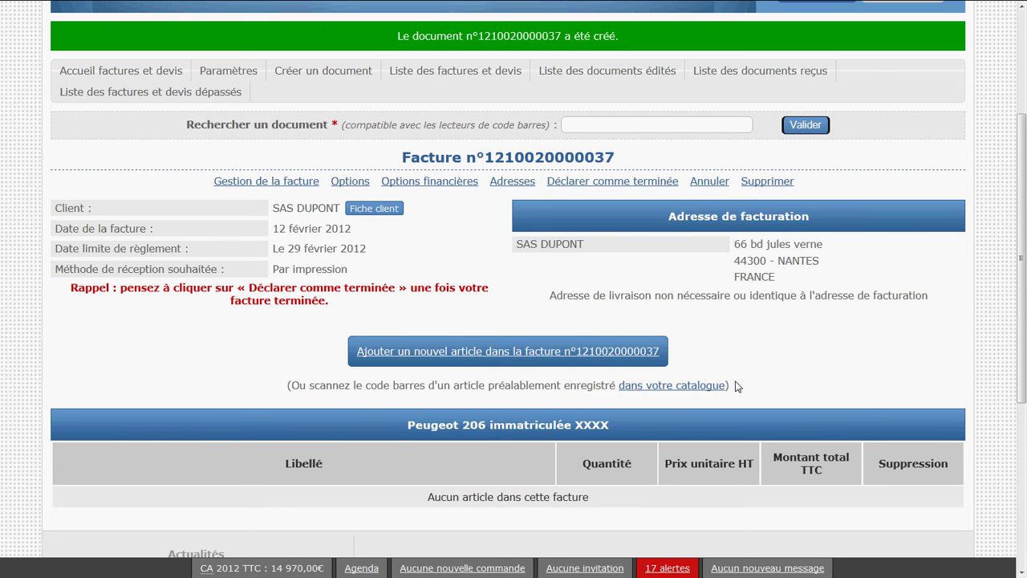
pyautogui.scroll(3, 733, 381)
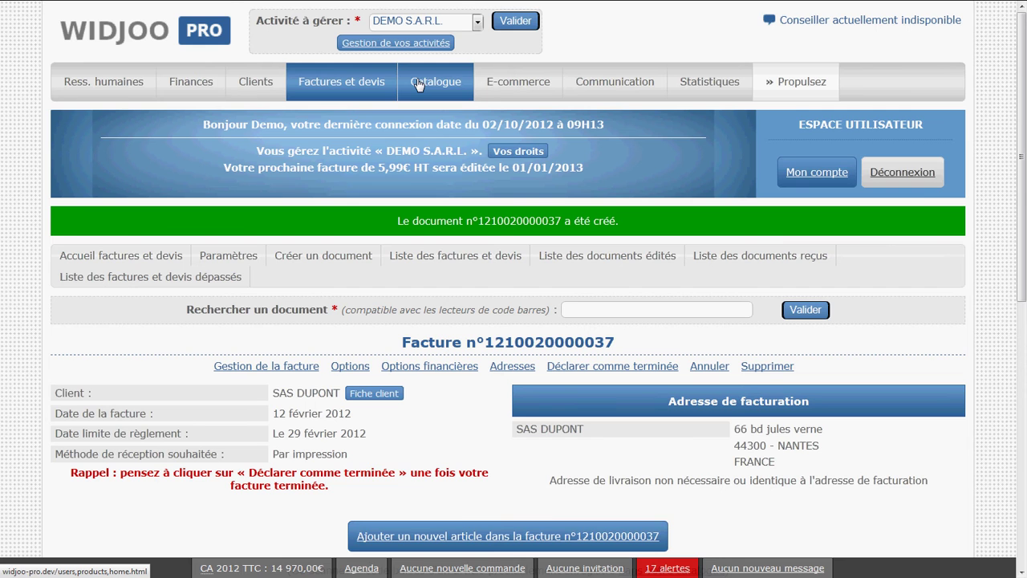
pyautogui.scroll(-4, 734, 467)
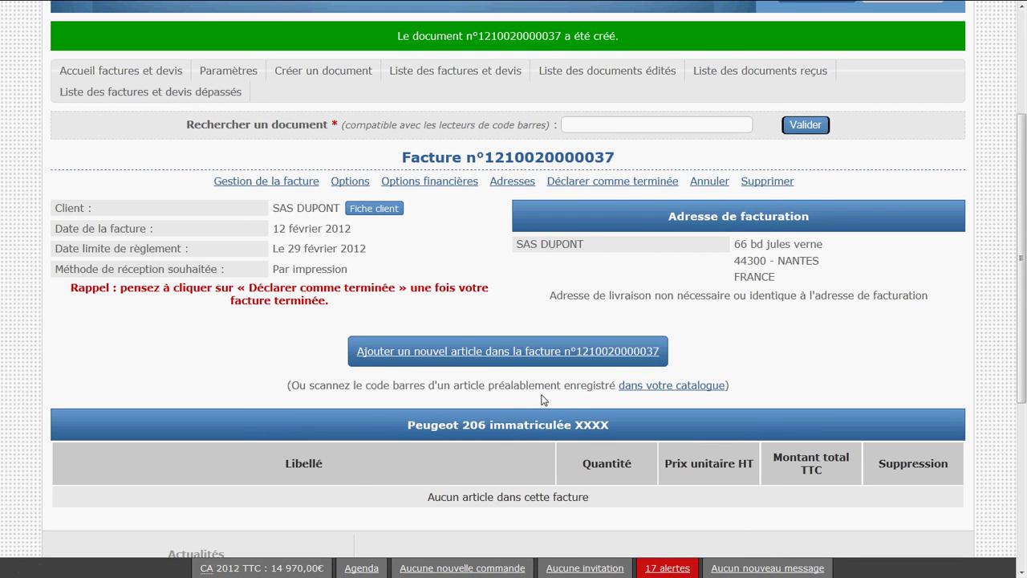
# Start adding a new article to the invoice and set its article family to Appareil photos
pyautogui.click(497, 351)
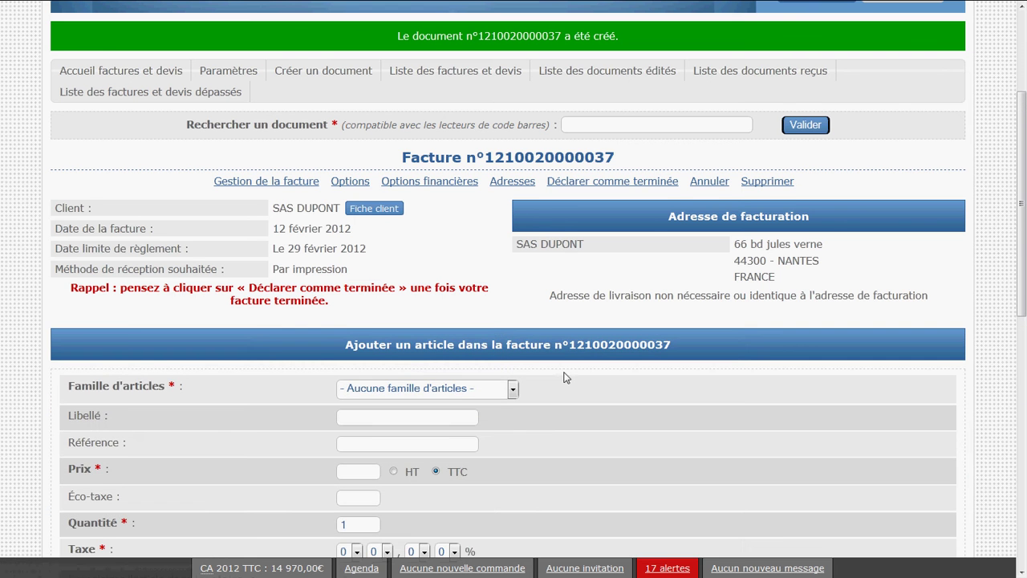
pyautogui.scroll(-4, 565, 377)
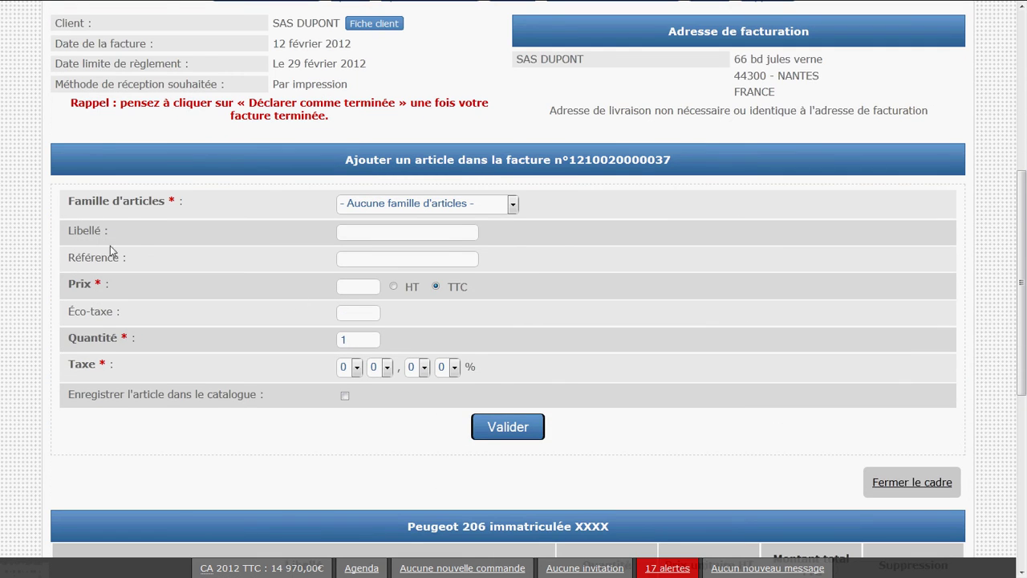
pyautogui.moveTo(66, 203); pyautogui.dragTo(394, 418)
pyautogui.click(393, 418)
pyautogui.click(370, 208)
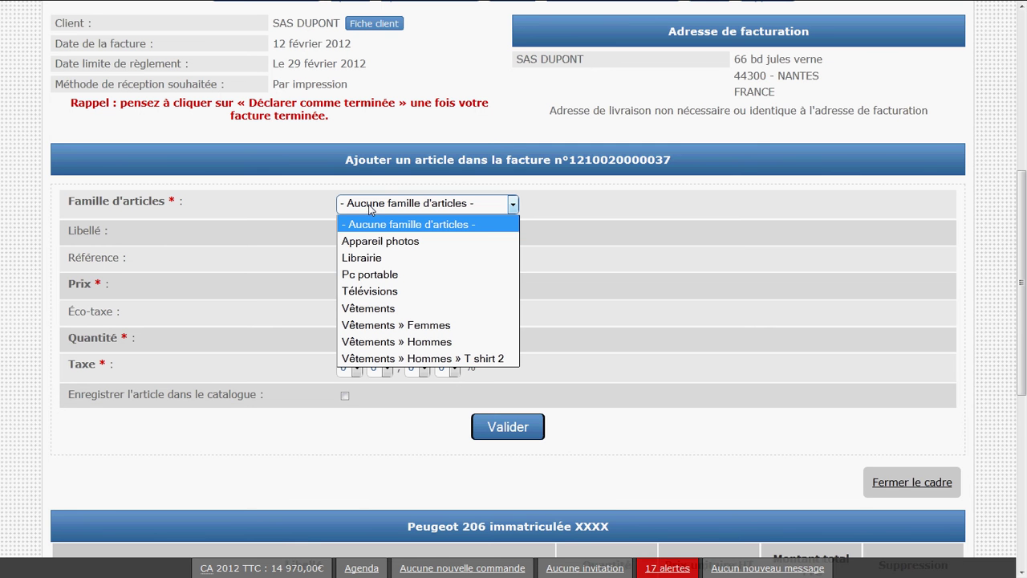
pyautogui.click(411, 241)
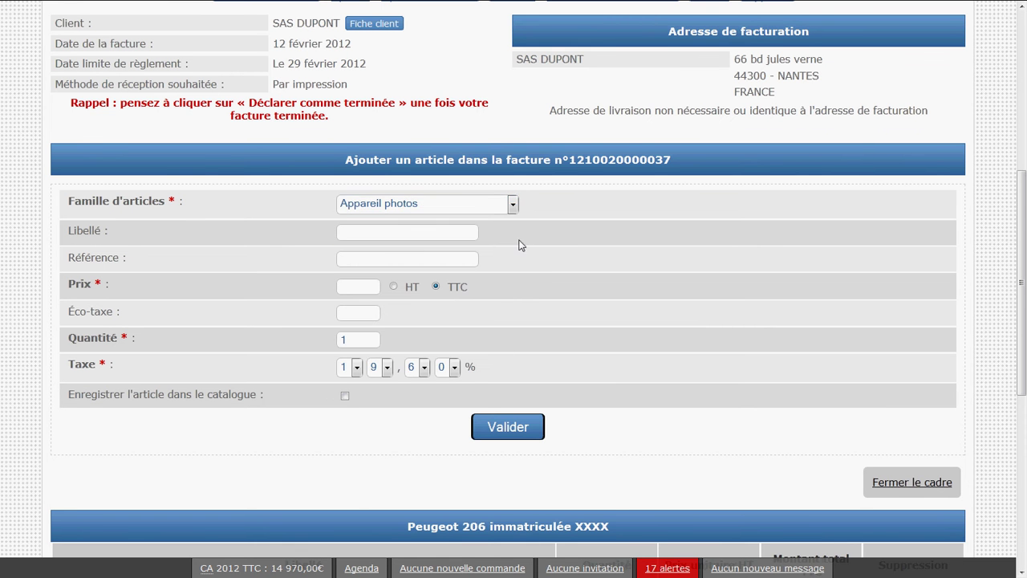
# Try the Librairie and Vêtements article families and check the tax rate applied to the new article
pyautogui.scroll(5, 451, 328)
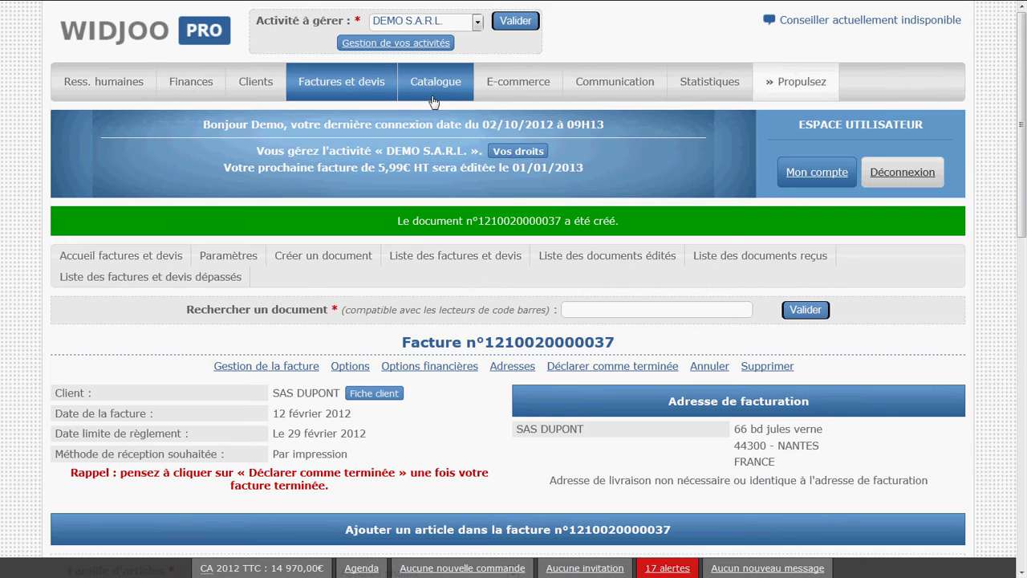
pyautogui.scroll(-3, 417, 235)
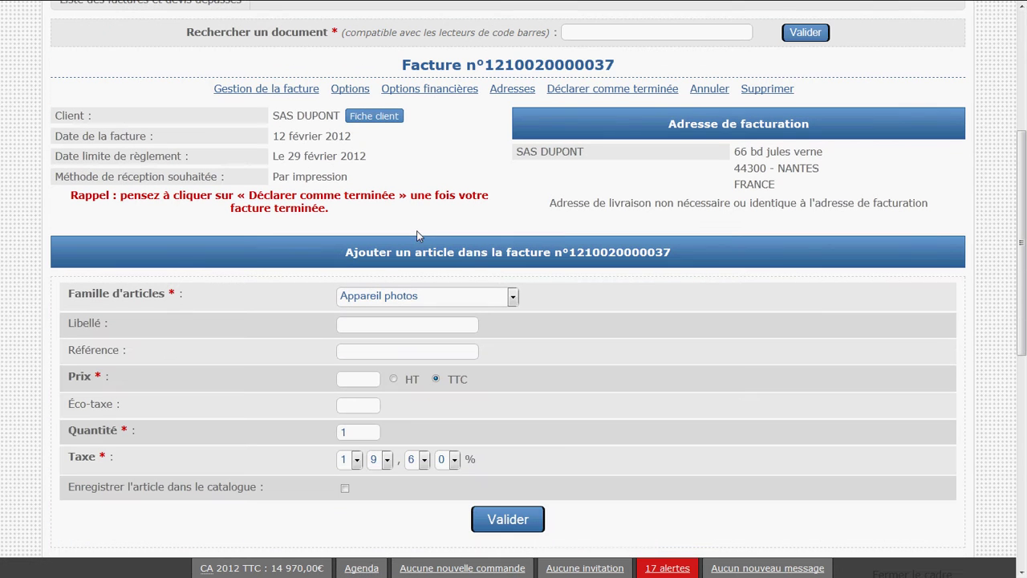
pyautogui.click(409, 298)
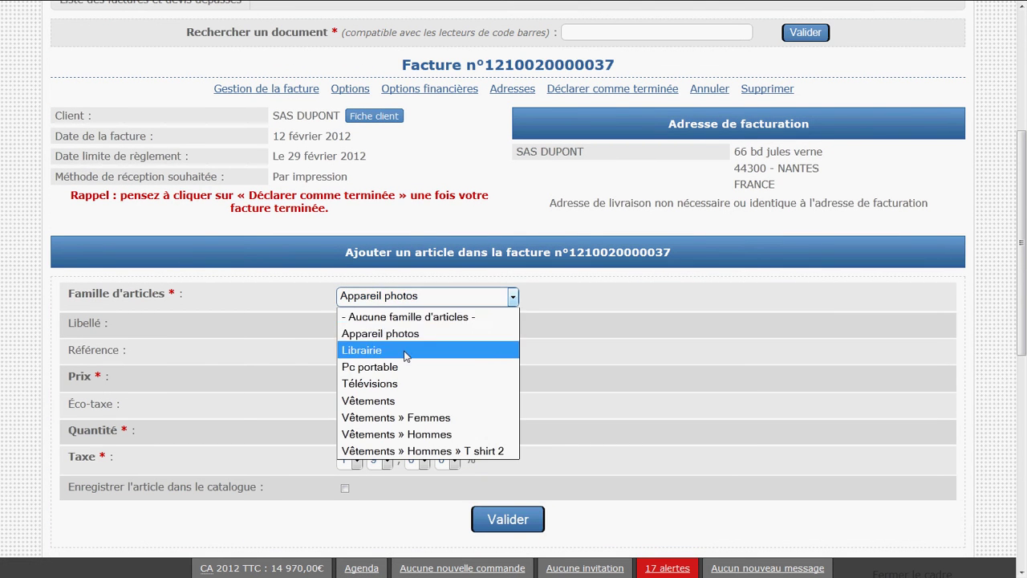
pyautogui.click(405, 350)
pyautogui.click(405, 302)
pyautogui.click(401, 400)
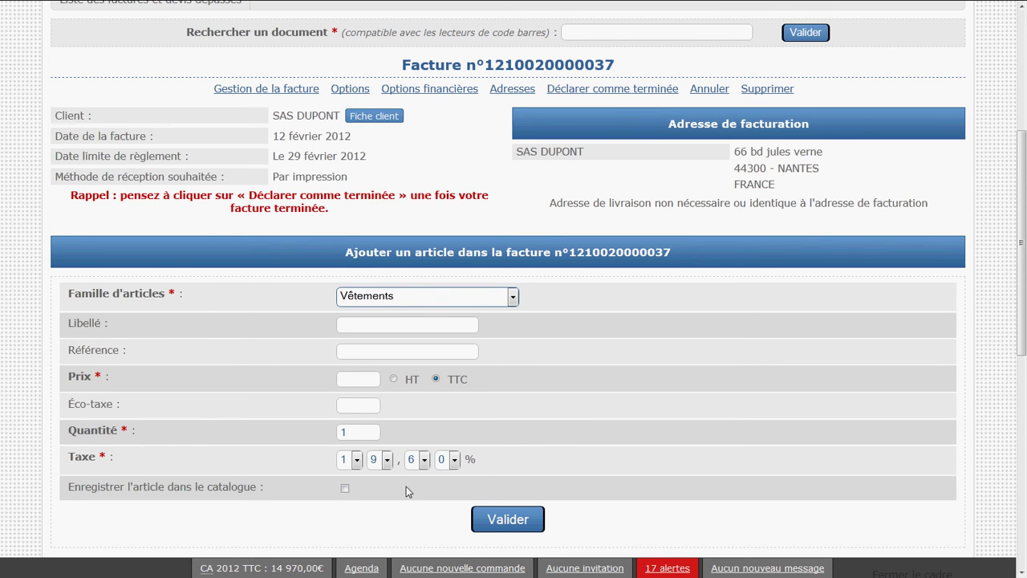
pyautogui.moveTo(481, 465); pyautogui.dragTo(318, 462)
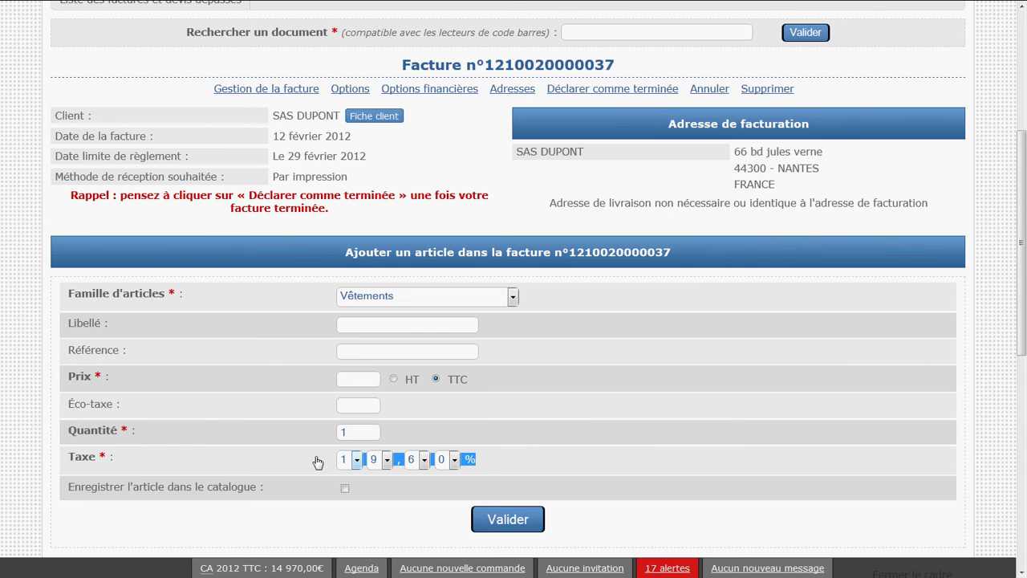
# Select the Librairie family to compare its tax rate and restore the article family to Appareil photos
pyautogui.click(383, 304)
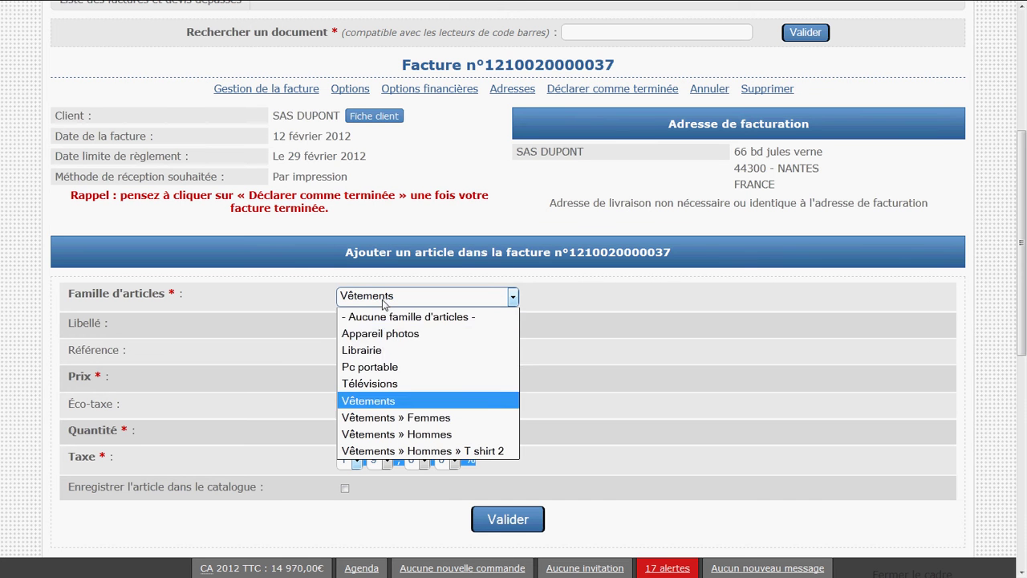
pyautogui.click(386, 350)
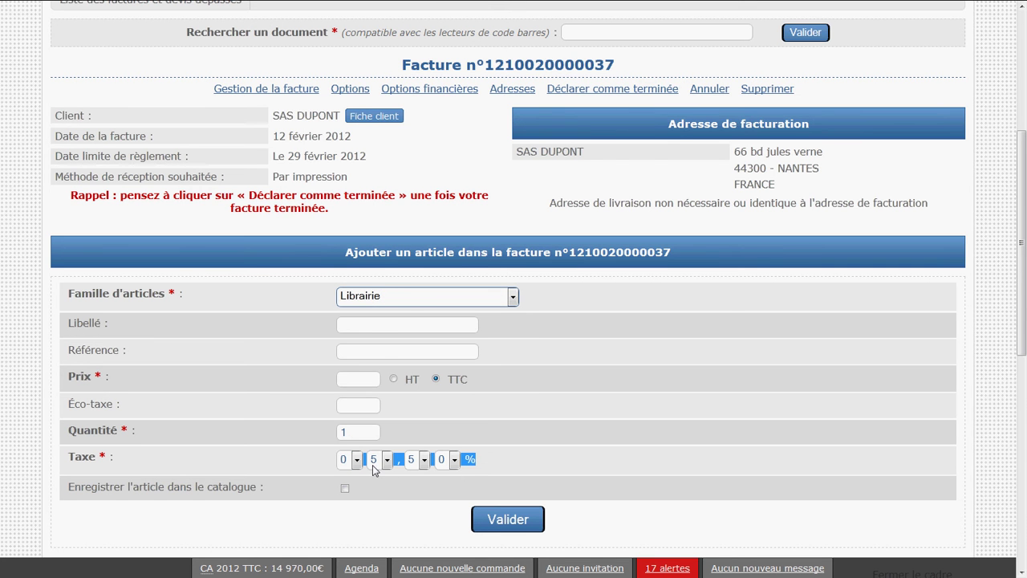
pyautogui.click(400, 298)
pyautogui.click(399, 336)
pyautogui.click(482, 463)
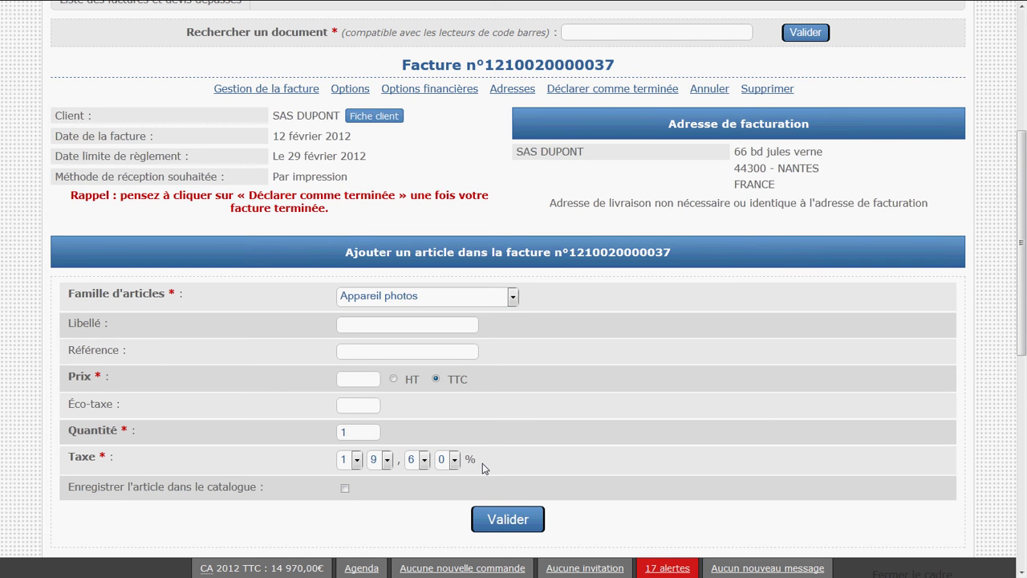
# Look up catalogue articles with "ap" as the label and choose the suggested Apple macbook pro 17
pyautogui.click(445, 325)
pyautogui.write('a')
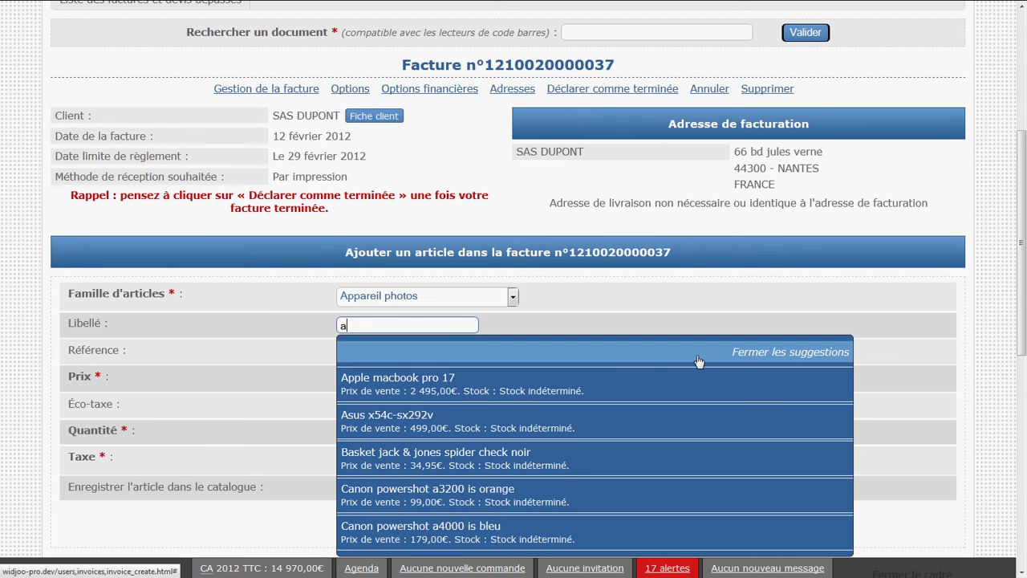
pyautogui.scroll(-1, 698, 362)
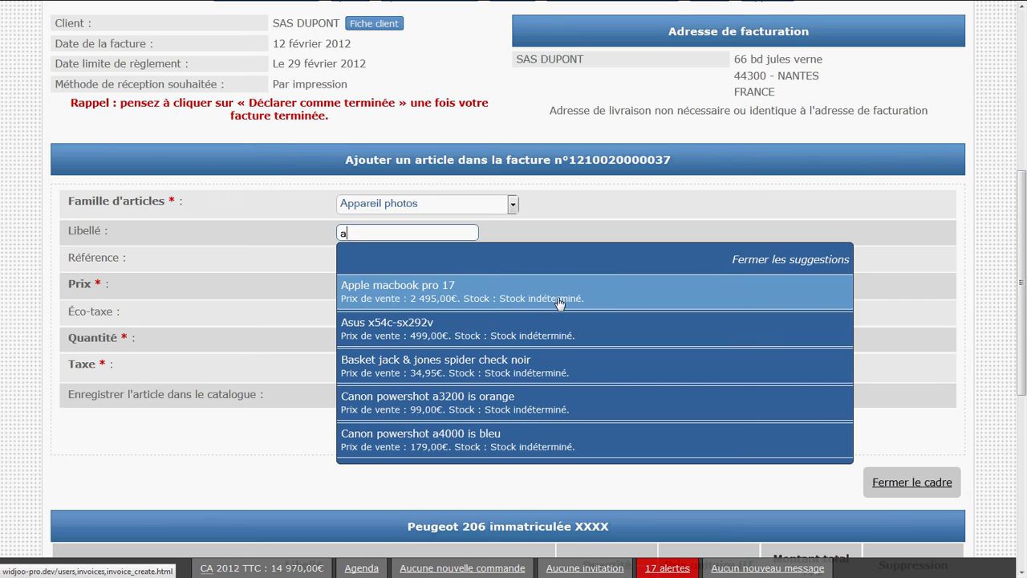
pyautogui.scroll(3, 562, 321)
pyautogui.scroll(1, 491, 65)
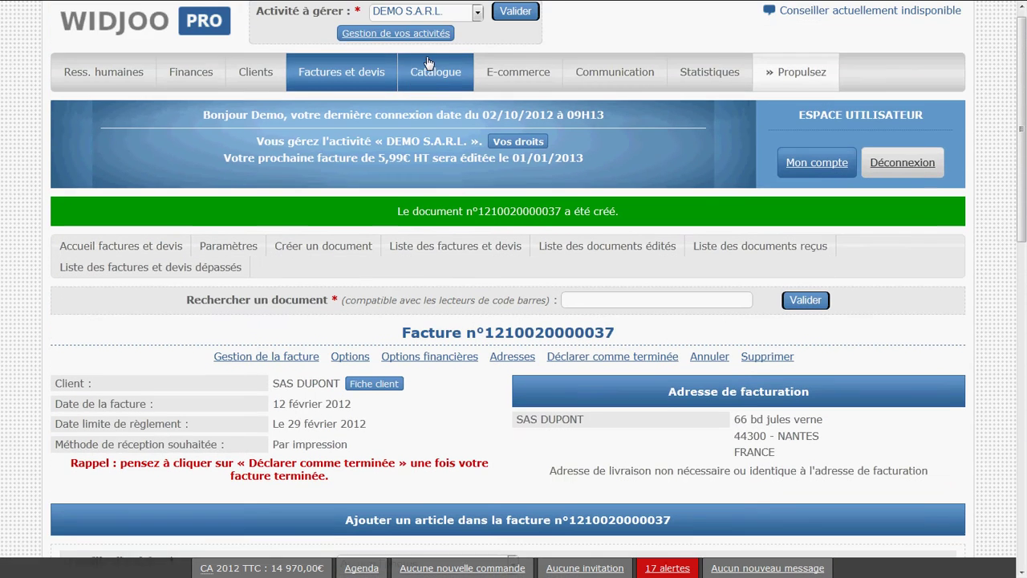
pyautogui.scroll(-4, 428, 143)
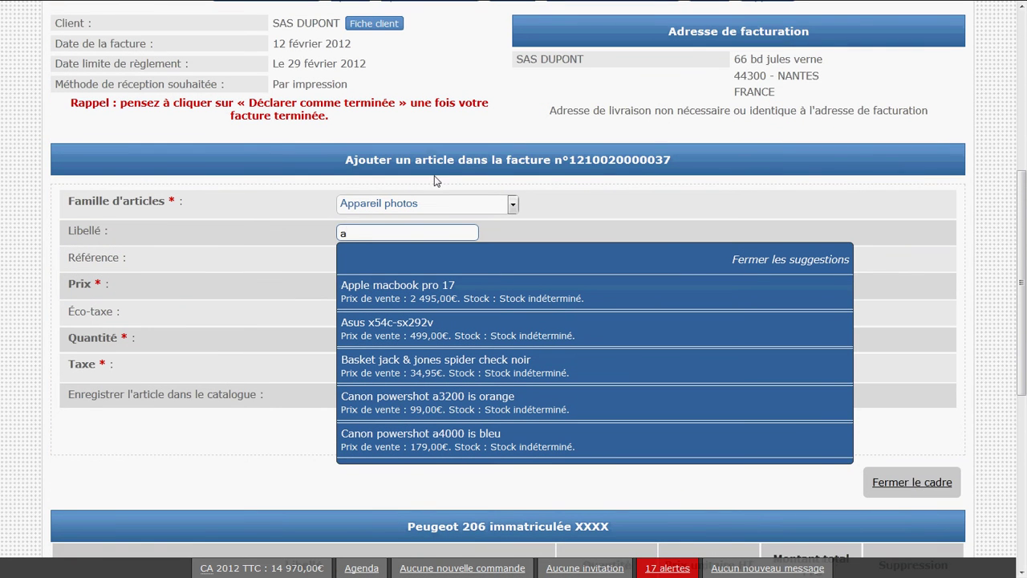
pyautogui.click(434, 180)
pyautogui.click(419, 235)
pyautogui.write('p')
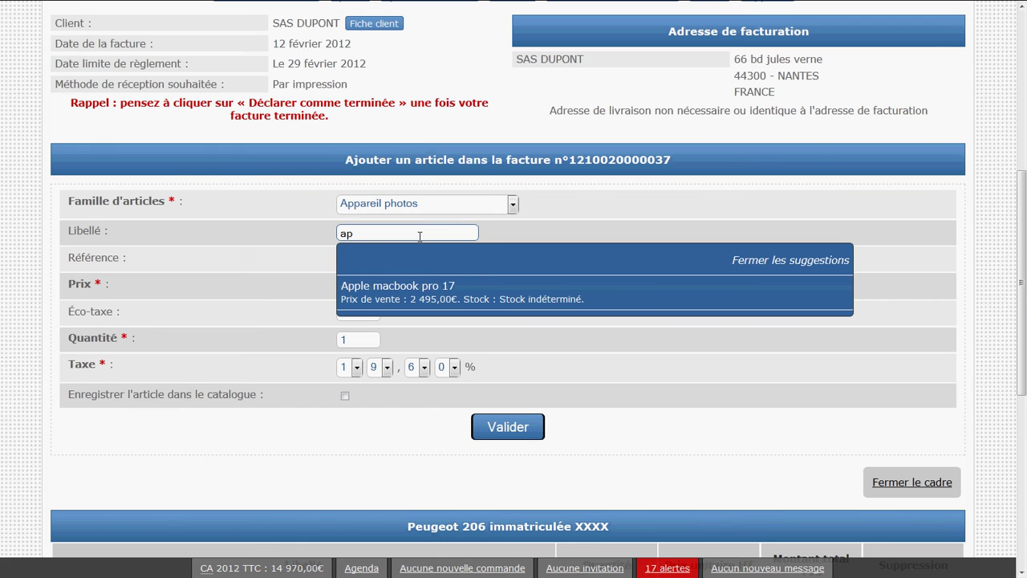
pyautogui.click(412, 289)
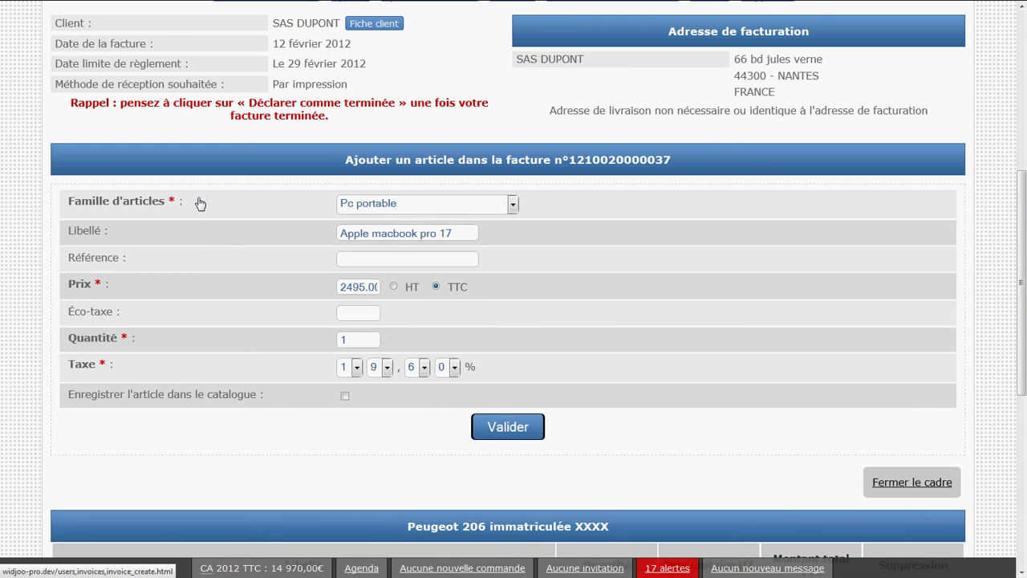
# Check the article's prefilled family, label, price and tax, and submit it to the invoice
pyautogui.click(452, 210)
pyautogui.click(451, 210)
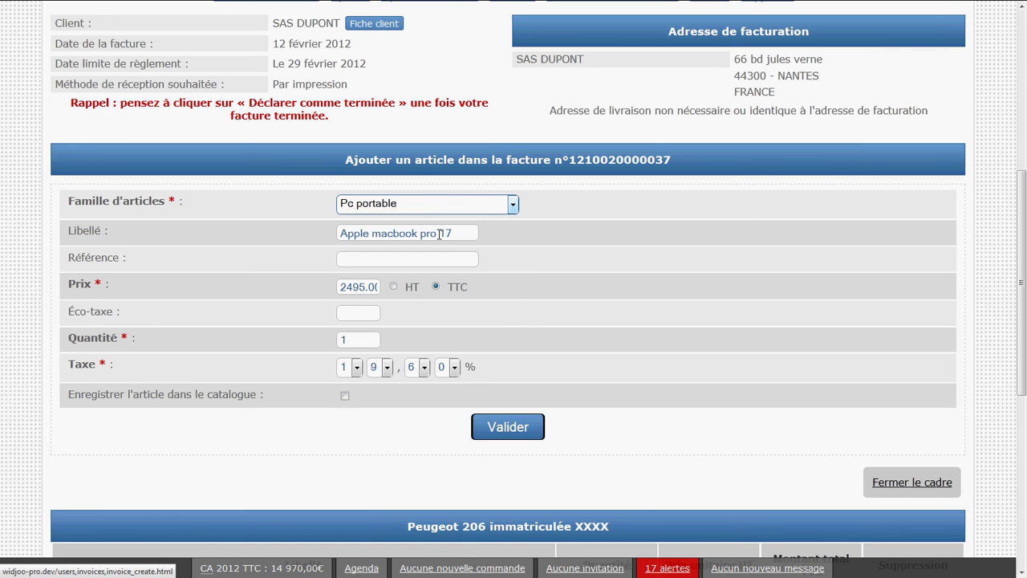
pyautogui.click(441, 232)
pyautogui.click(363, 282)
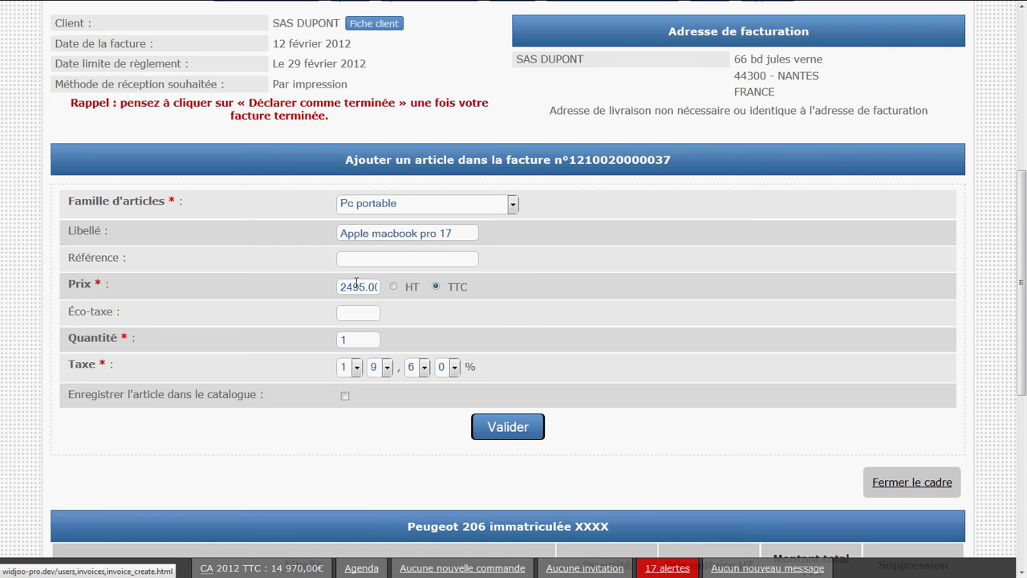
pyautogui.click(325, 370)
pyautogui.click(516, 426)
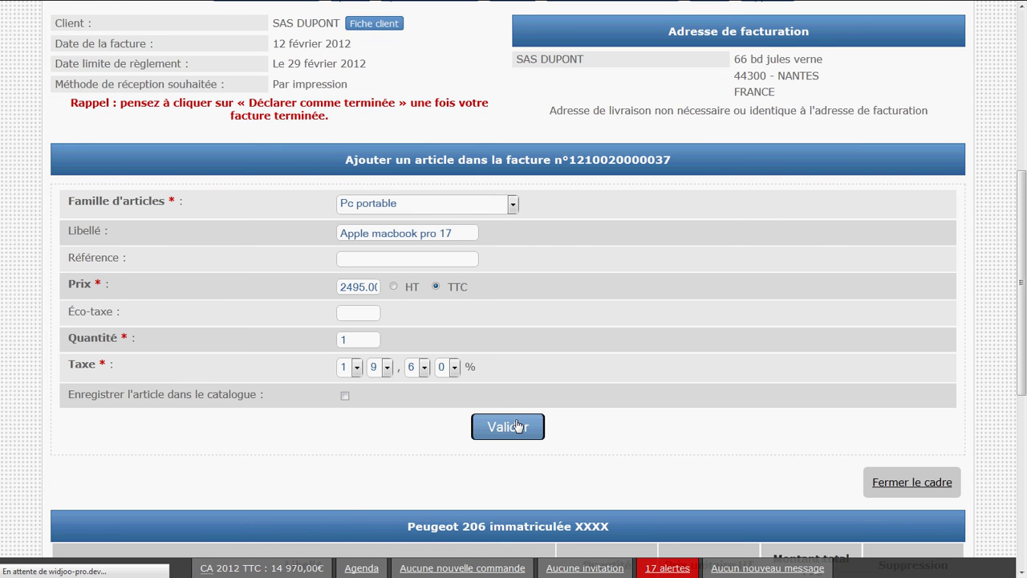
# Check the added article's line in the invoice and view its deletion confirmation without deleting it
pyautogui.scroll(-4, 482, 401)
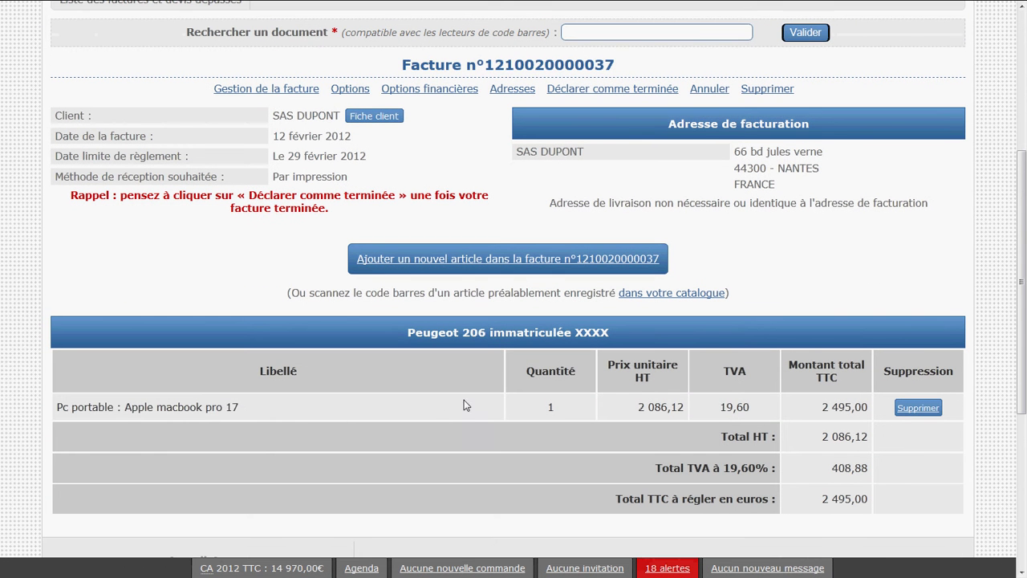
pyautogui.tripleClick(441, 413)
pyautogui.click(456, 414)
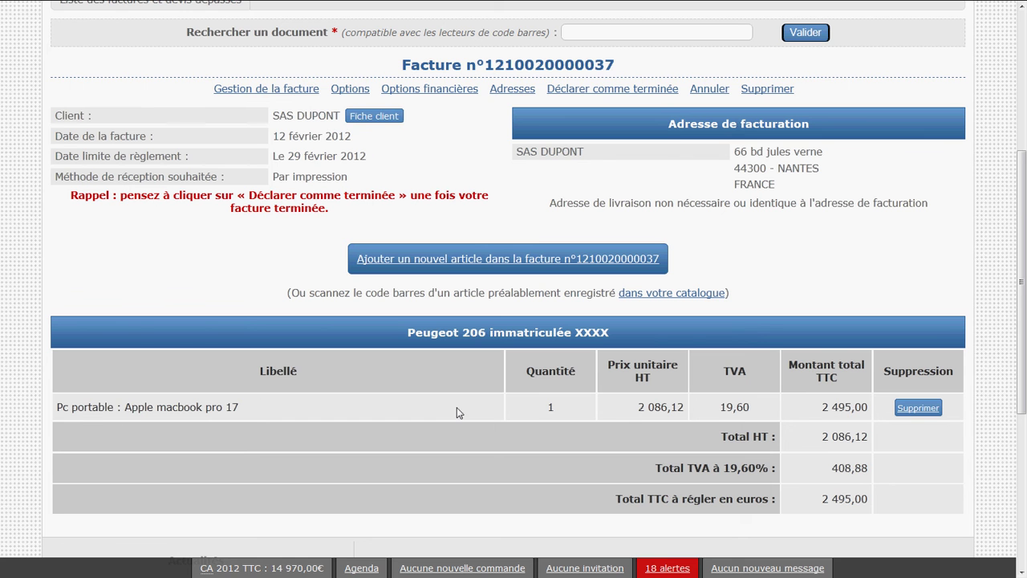
pyautogui.click(915, 410)
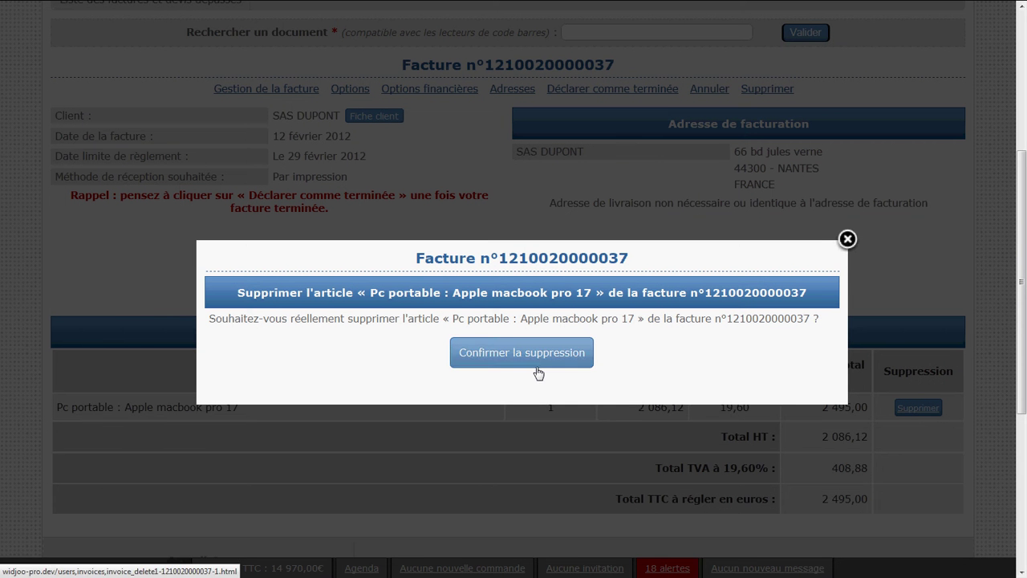
pyautogui.click(848, 239)
# Review the invoice's available actions and open Gestion de la facture to inspect its details and article table
pyautogui.scroll(4, 755, 454)
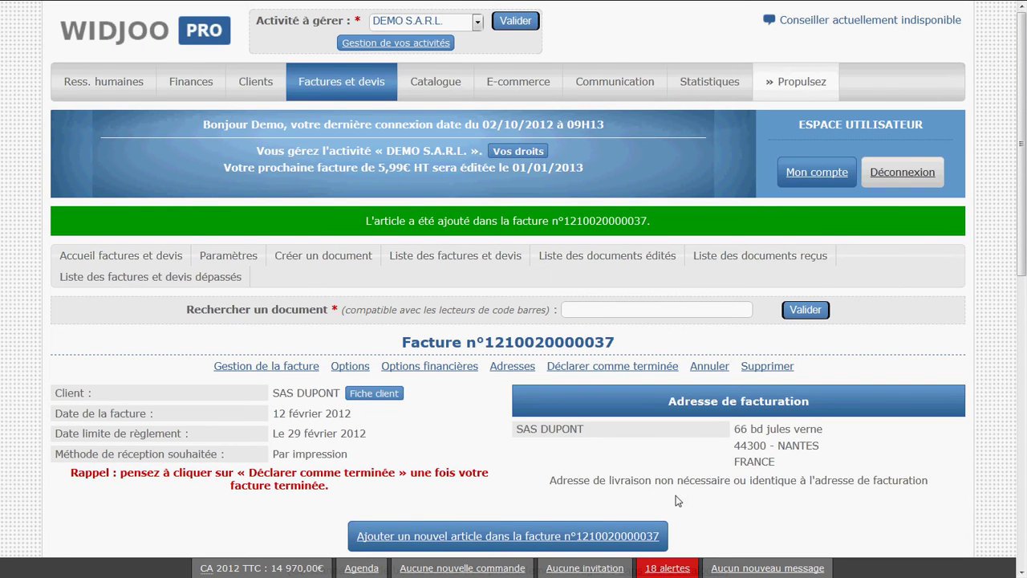
pyautogui.moveTo(819, 369); pyautogui.dragTo(201, 377)
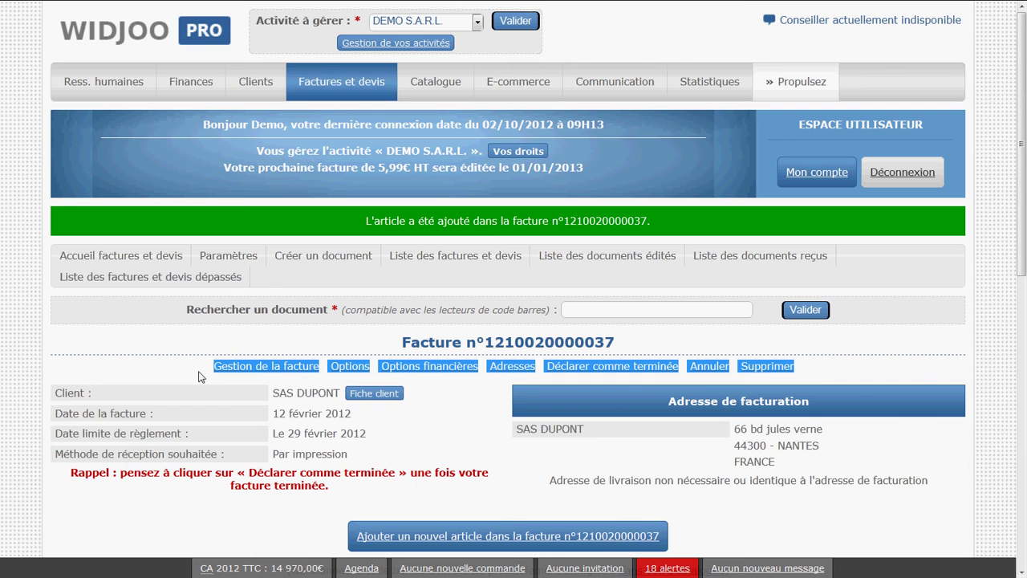
pyautogui.click(177, 374)
pyautogui.click(245, 365)
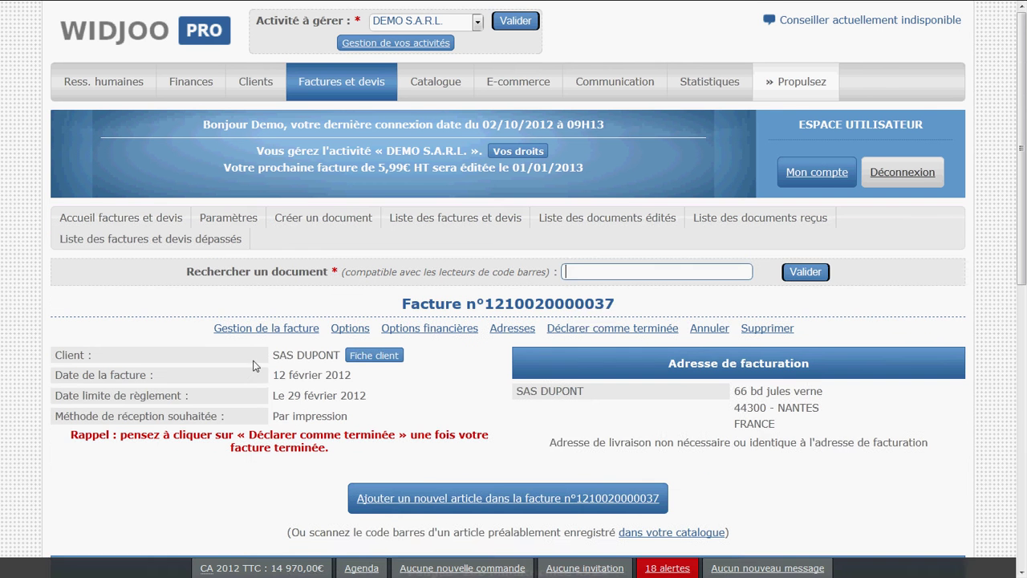
pyautogui.scroll(-3, 267, 374)
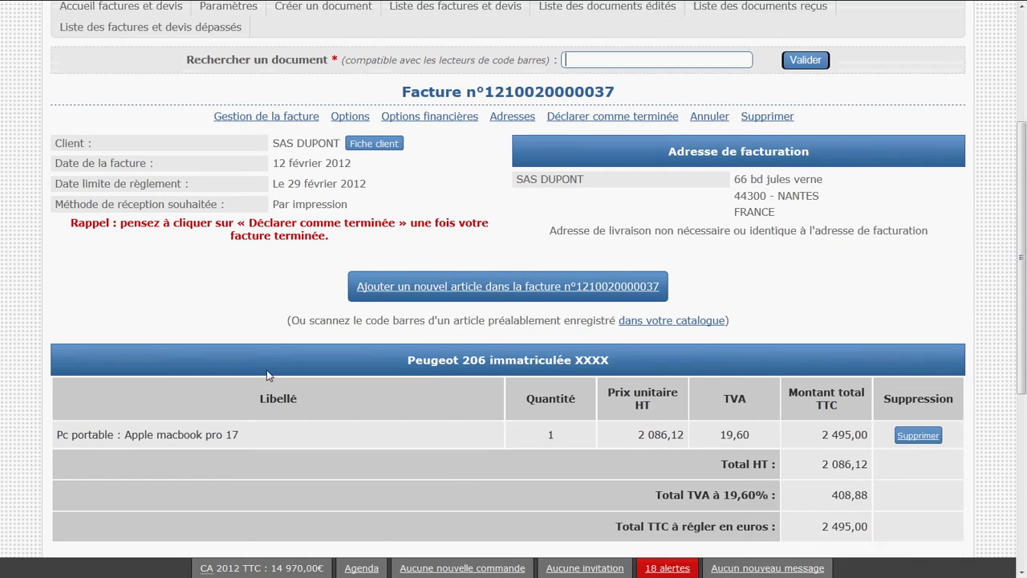
pyautogui.scroll(-1, 268, 375)
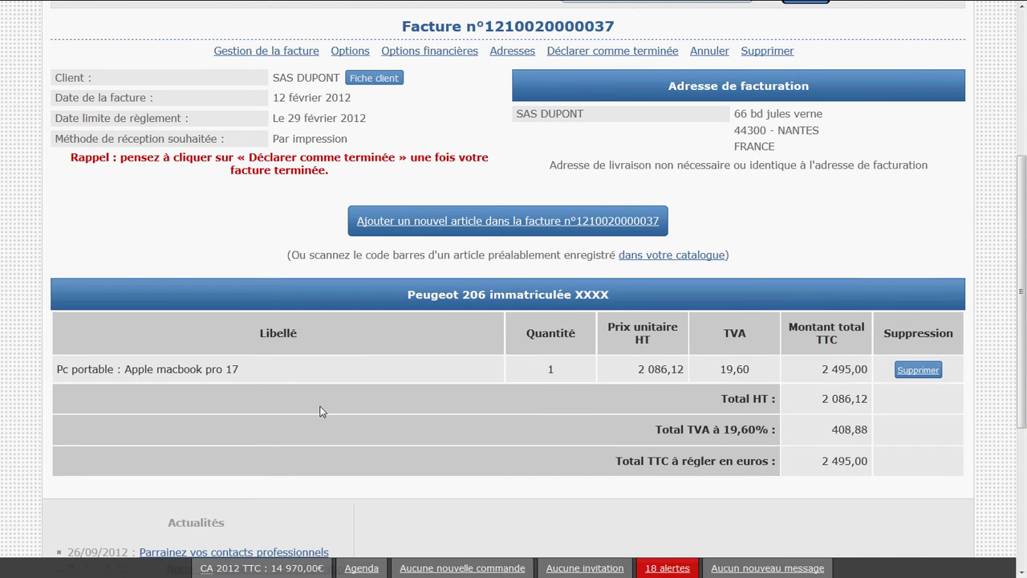
pyautogui.scroll(4, 321, 412)
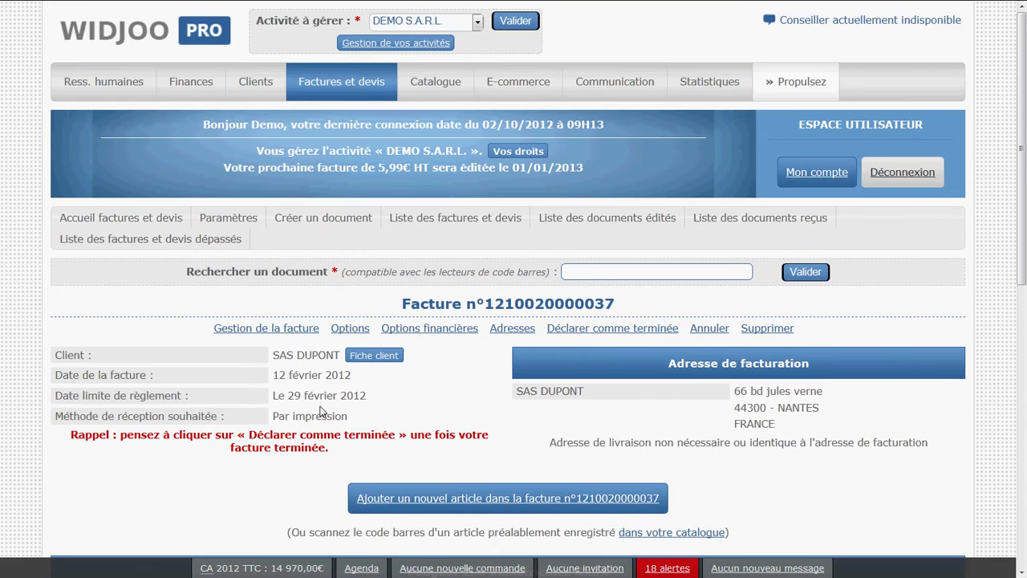
# Examine the invoice's client, dates and preferred reception method
pyautogui.click(51, 358)
pyautogui.moveTo(51, 358); pyautogui.dragTo(390, 439)
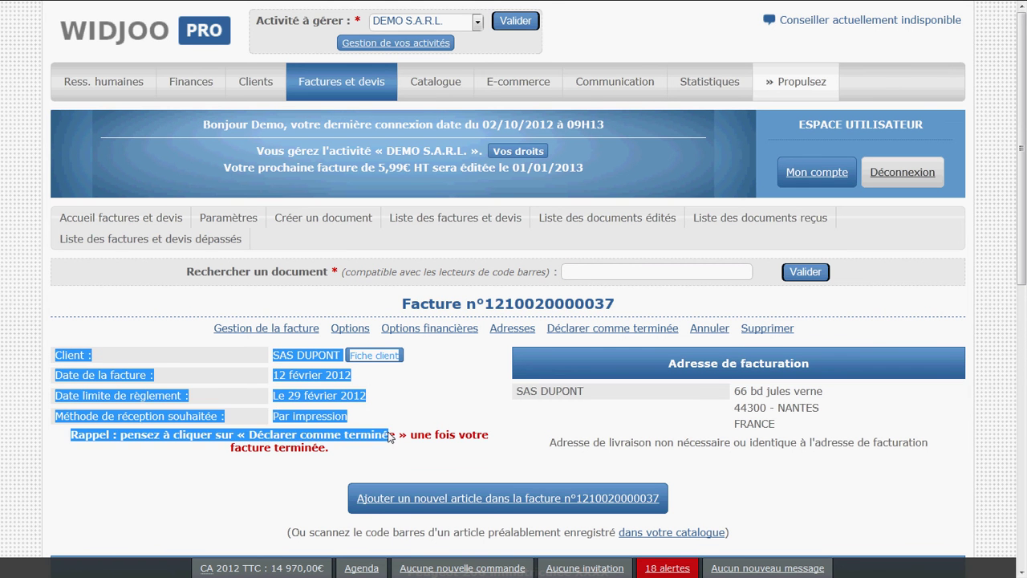
pyautogui.click(357, 448)
pyautogui.tripleClick(313, 414)
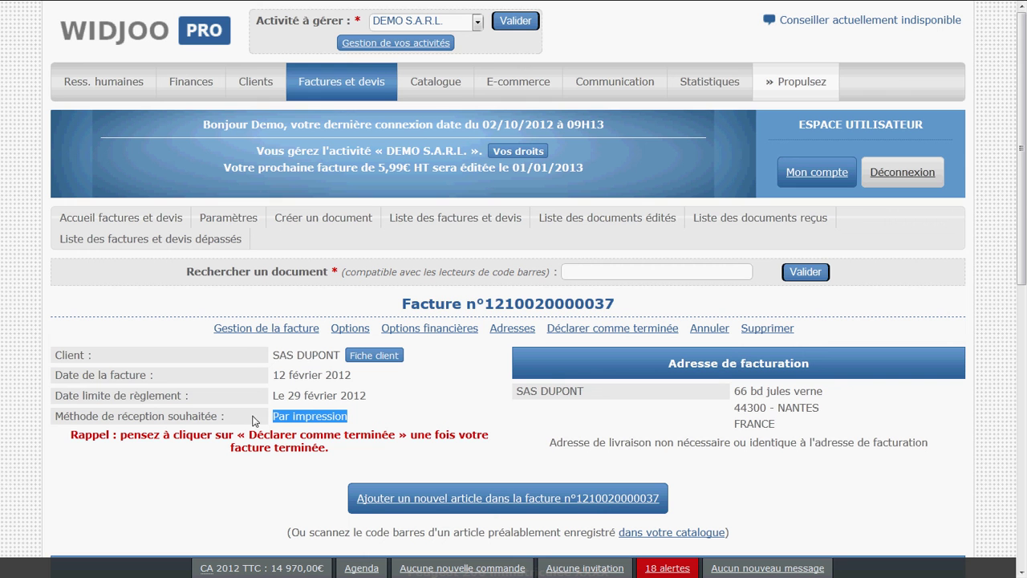
pyautogui.click(323, 410)
# Open the invoice's options for review and try the Devis document type before restoring Facture
pyautogui.click(361, 332)
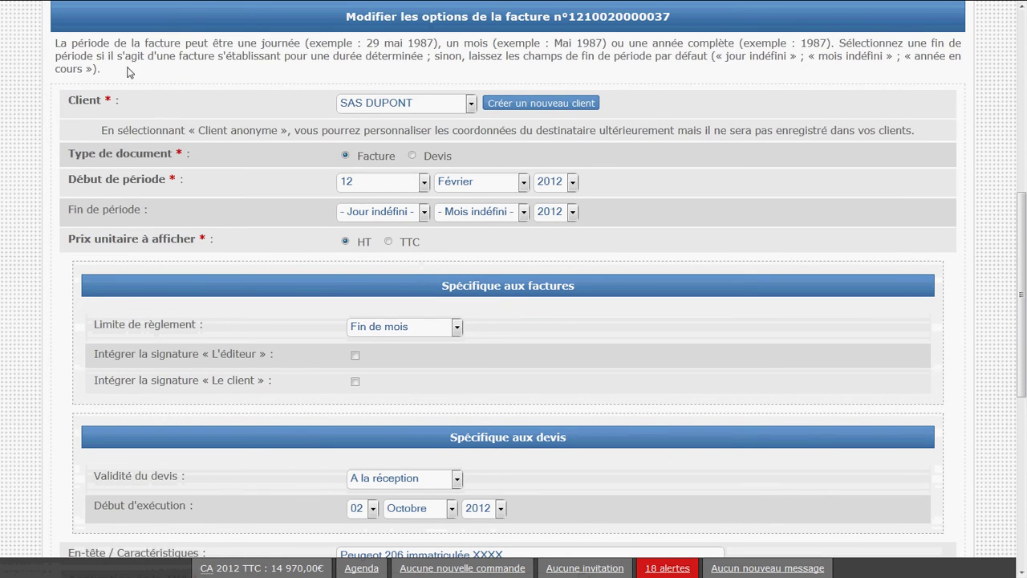
pyautogui.scroll(-3, 1025, 239)
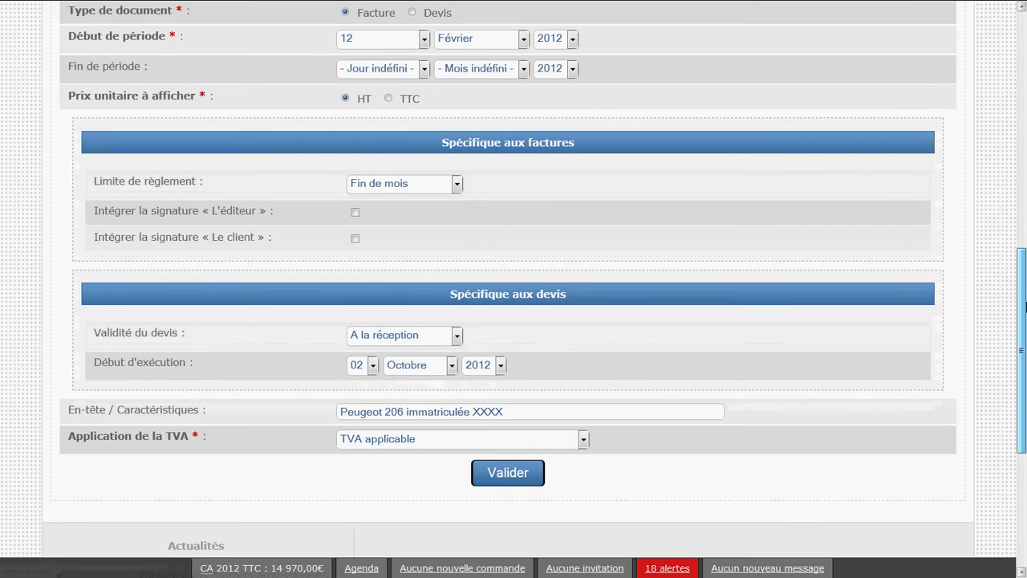
pyautogui.scroll(4, 1026, 239)
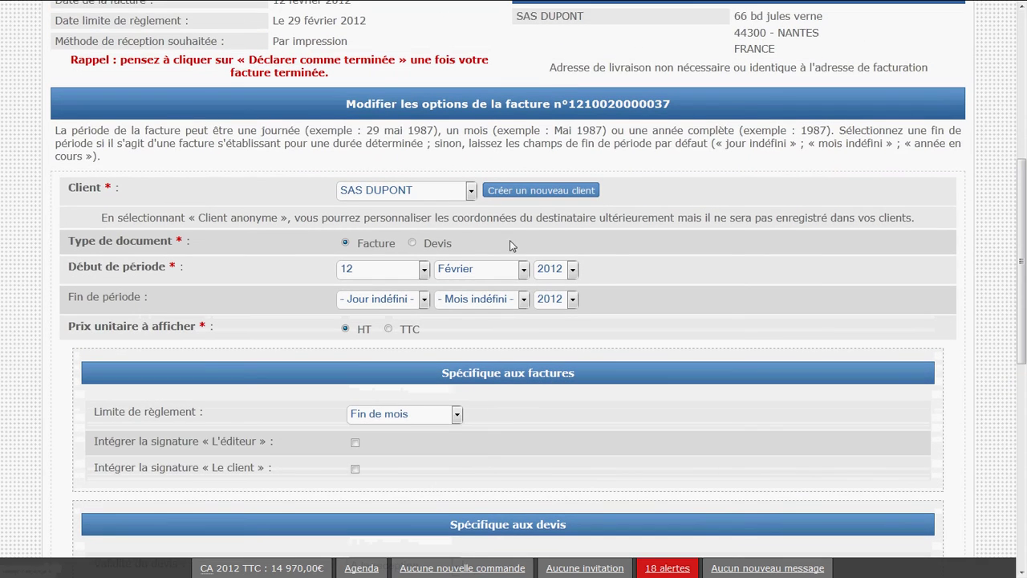
pyautogui.click(445, 243)
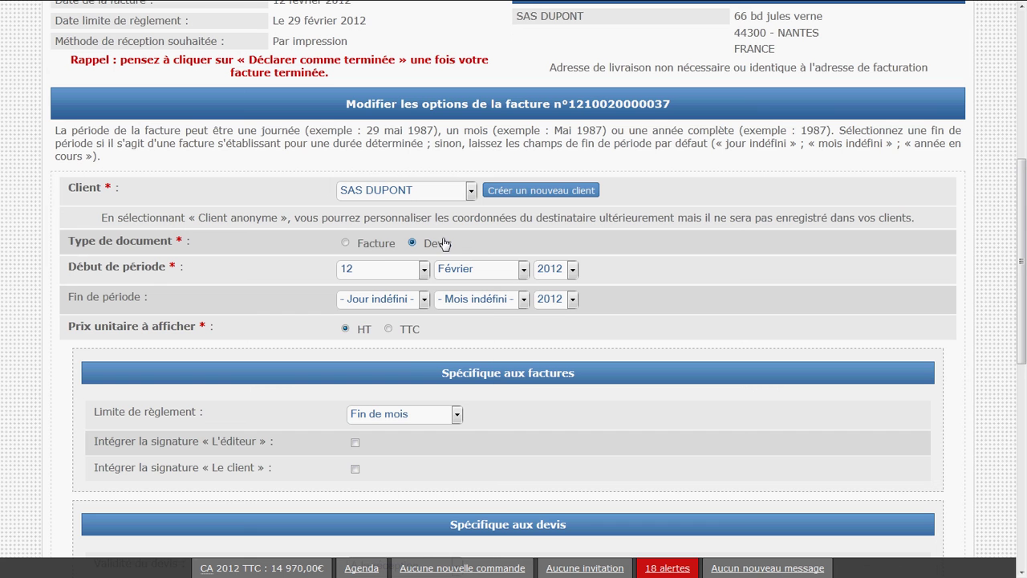
pyautogui.click(383, 249)
# Open the invoice's financial options and examine the service, packaging and shipping fee sections
pyautogui.scroll(5, 436, 340)
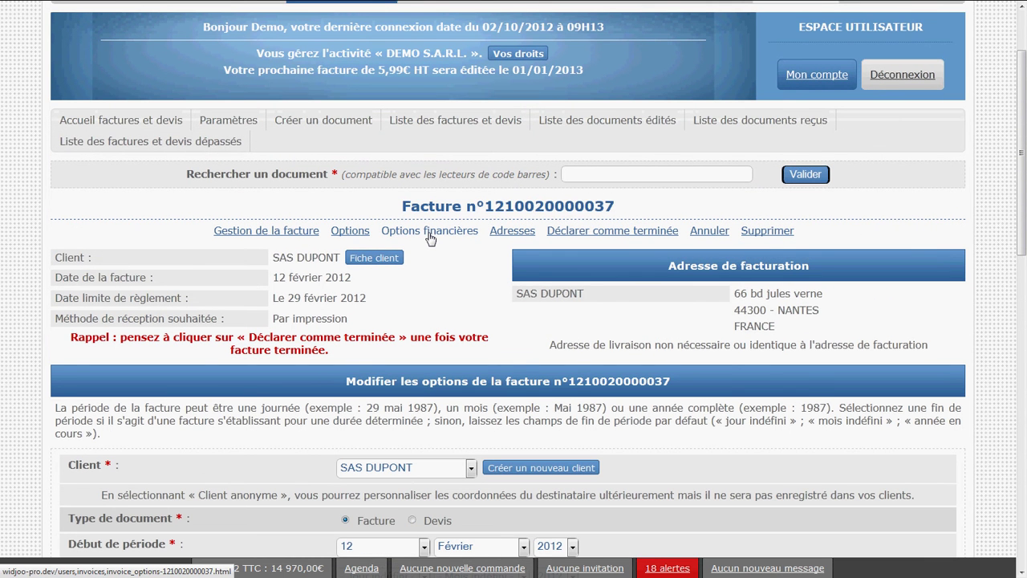
pyautogui.click(429, 231)
pyautogui.scroll(-2, 429, 245)
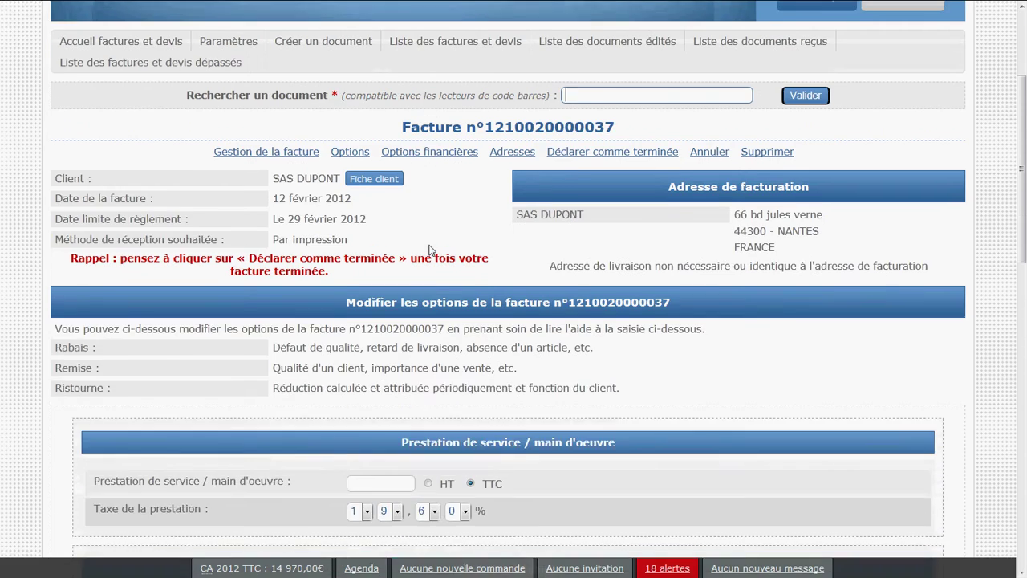
pyautogui.scroll(-3, 430, 251)
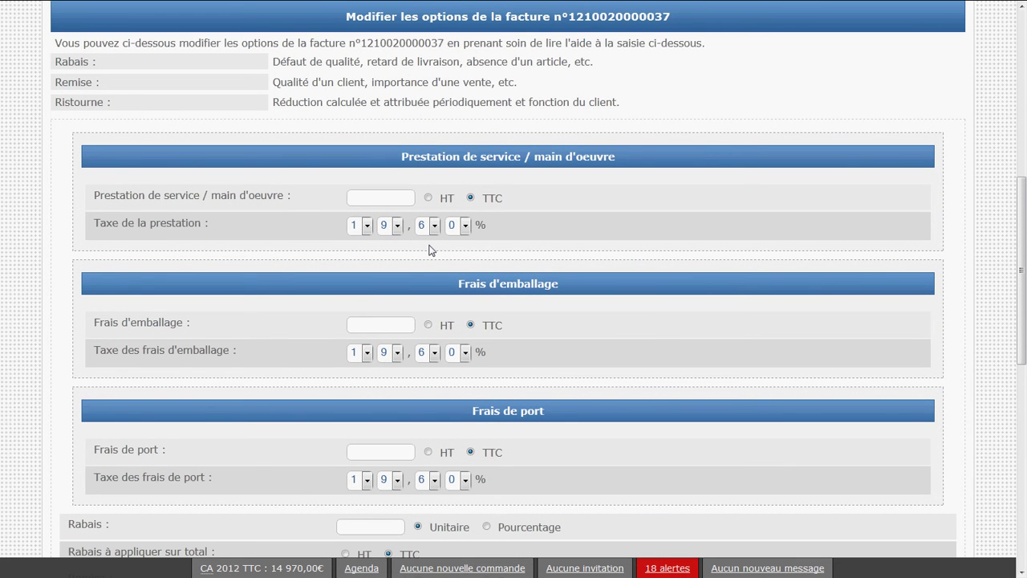
pyautogui.moveTo(398, 157); pyautogui.dragTo(338, 231)
pyautogui.click(333, 235)
pyautogui.moveTo(454, 284); pyautogui.dragTo(340, 357)
pyautogui.moveTo(470, 410); pyautogui.dragTo(322, 487)
pyautogui.click(518, 496)
pyautogui.scroll(-3, 485, 396)
pyautogui.scroll(-2, 485, 396)
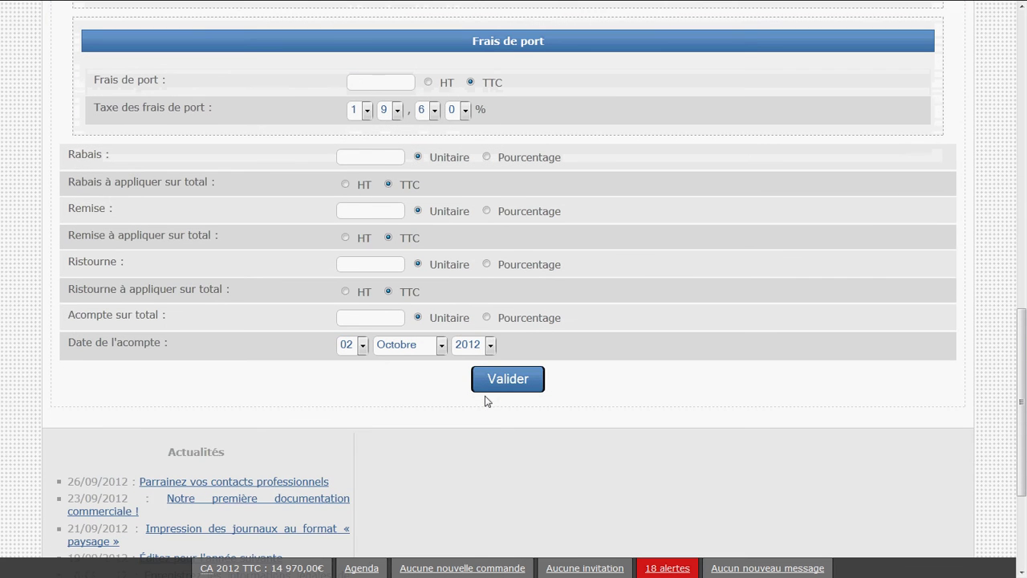
# Try a Rabais of 10 with the Pourcentage, Unitaire, HT and TTC settings, and clear the amount
pyautogui.click(103, 162)
pyautogui.click(105, 214)
pyautogui.click(98, 265)
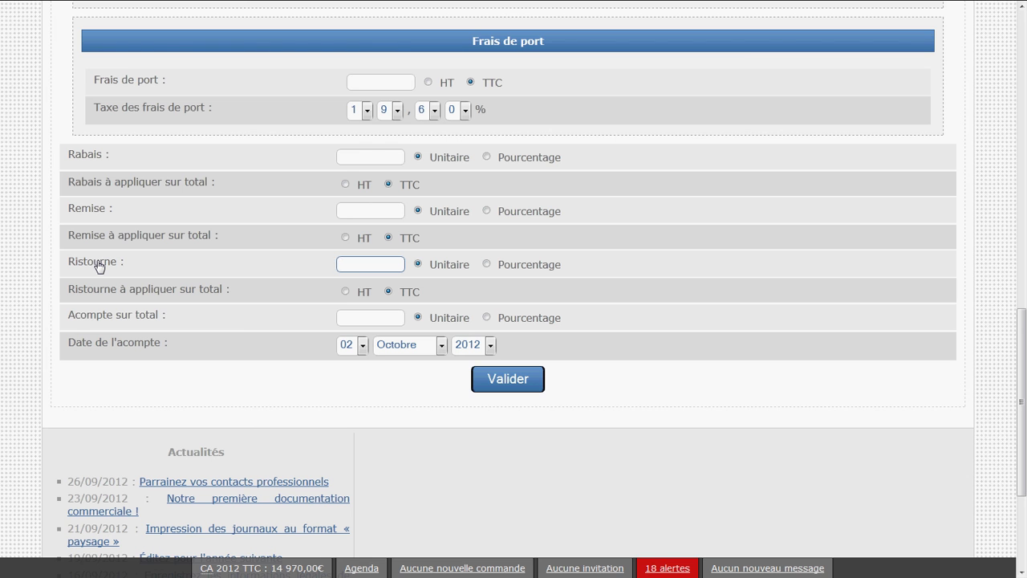
pyautogui.click(399, 157)
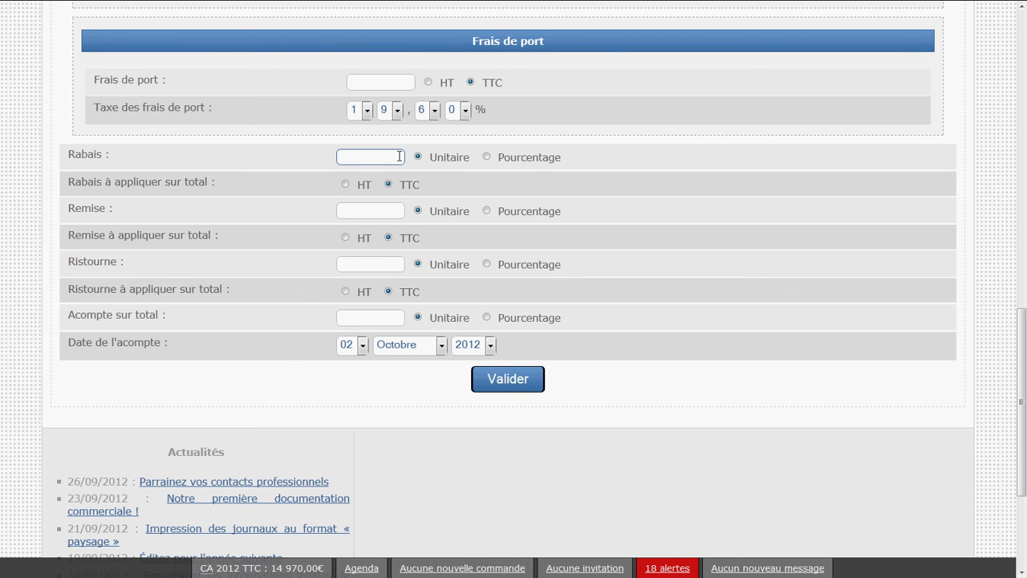
pyautogui.write('10')
pyautogui.click(533, 163)
pyautogui.click(447, 162)
pyautogui.click(366, 185)
pyautogui.click(406, 186)
pyautogui.doubleClick(376, 156)
pyautogui.press('BackSpace')
# Try an Acompte sur total of 10 with the Pourcentage and Unitaire settings and check its date choices, without saving
pyautogui.moveTo(71, 318); pyautogui.dragTo(189, 325)
pyautogui.click(190, 324)
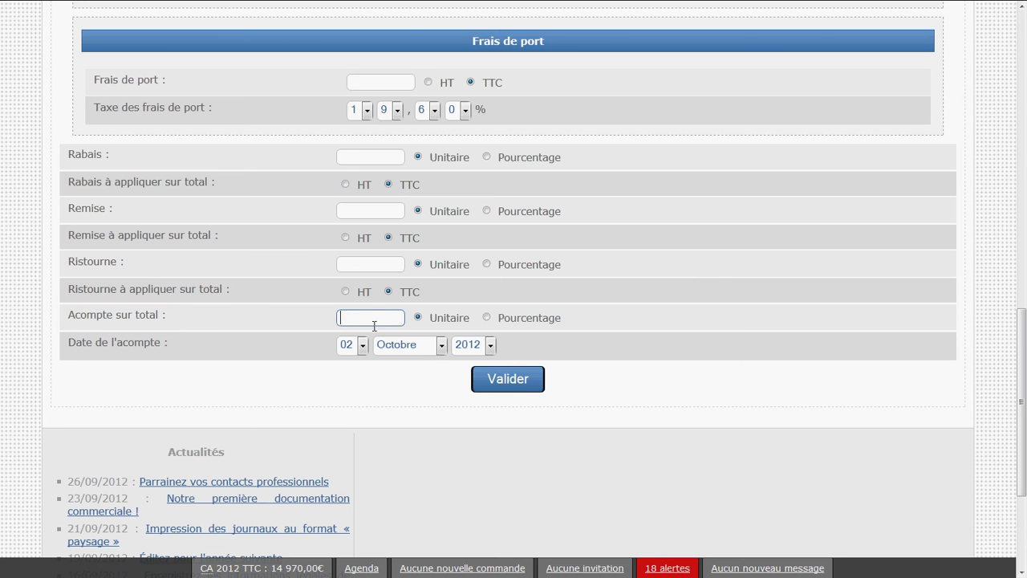
pyautogui.write('10')
pyautogui.click(507, 320)
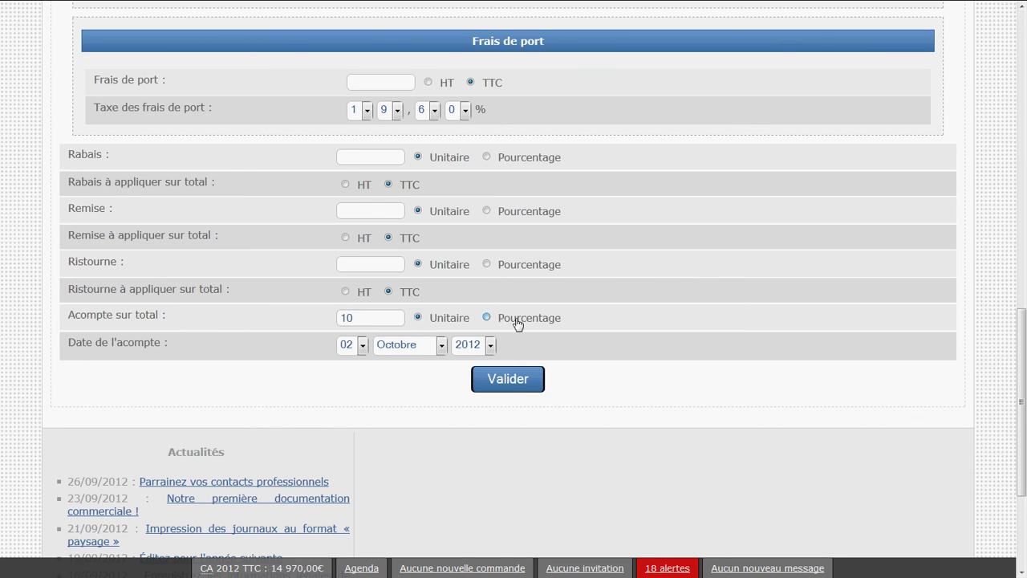
pyautogui.click(434, 319)
pyautogui.click(397, 321)
pyautogui.click(362, 345)
pyautogui.click(358, 355)
# View the invoice's addresses and return to its Options to check the selectable clients, keeping SAS DUPONT
pyautogui.scroll(1, 423, 476)
pyautogui.scroll(6, 421, 471)
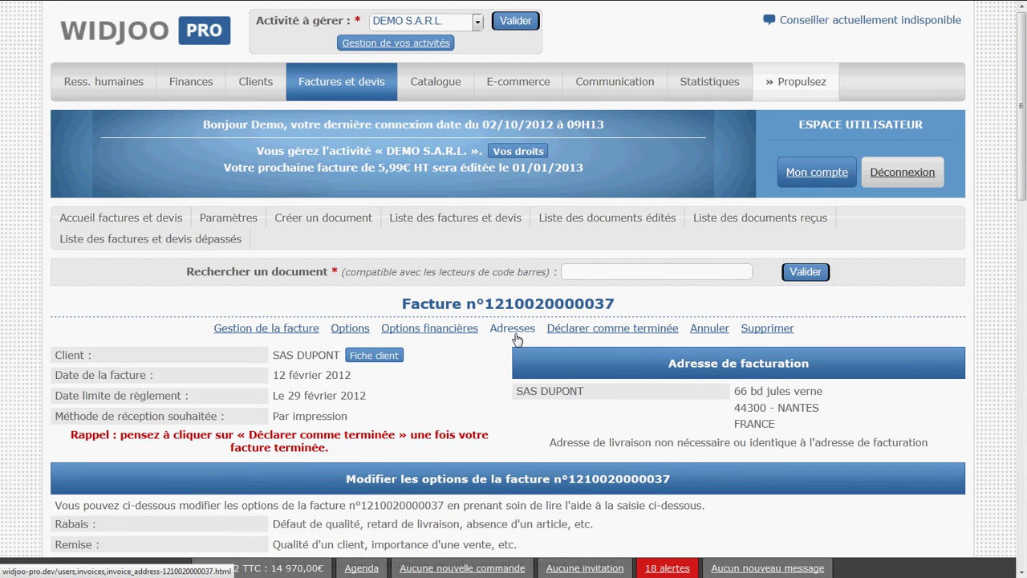
pyautogui.click(513, 332)
pyautogui.scroll(-2, 434, 279)
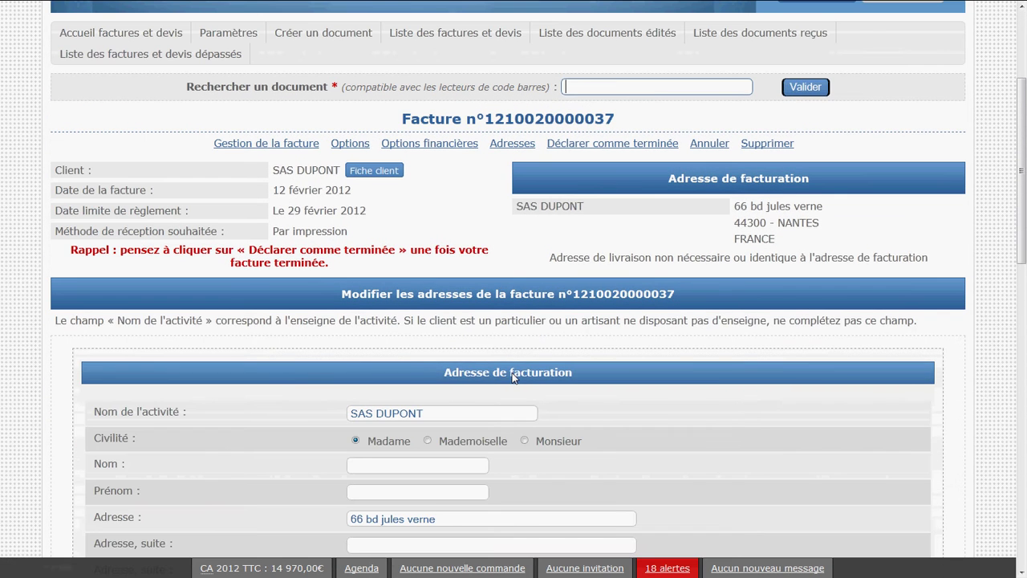
pyautogui.click(344, 148)
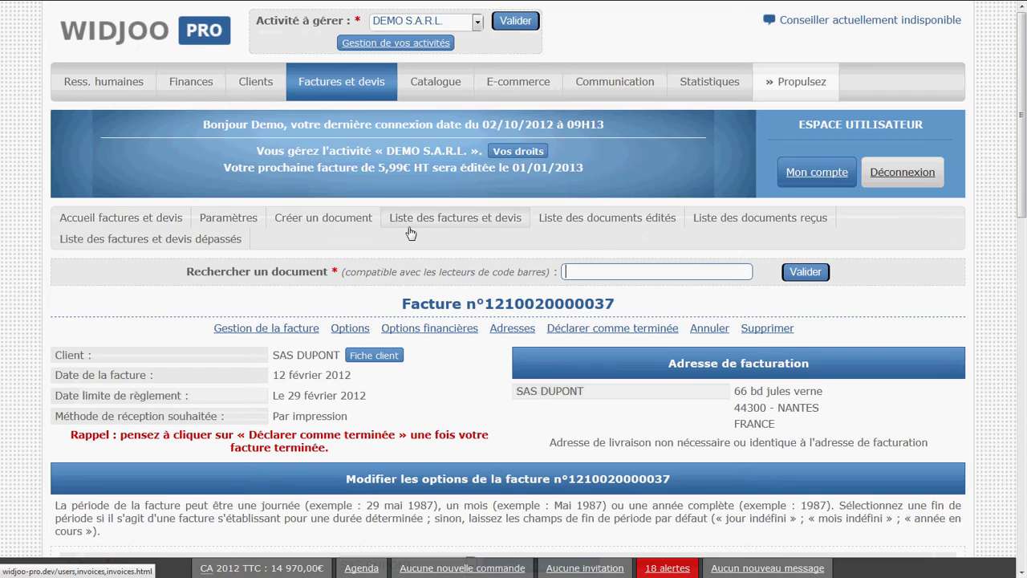
pyautogui.scroll(-5, 506, 425)
pyautogui.click(405, 199)
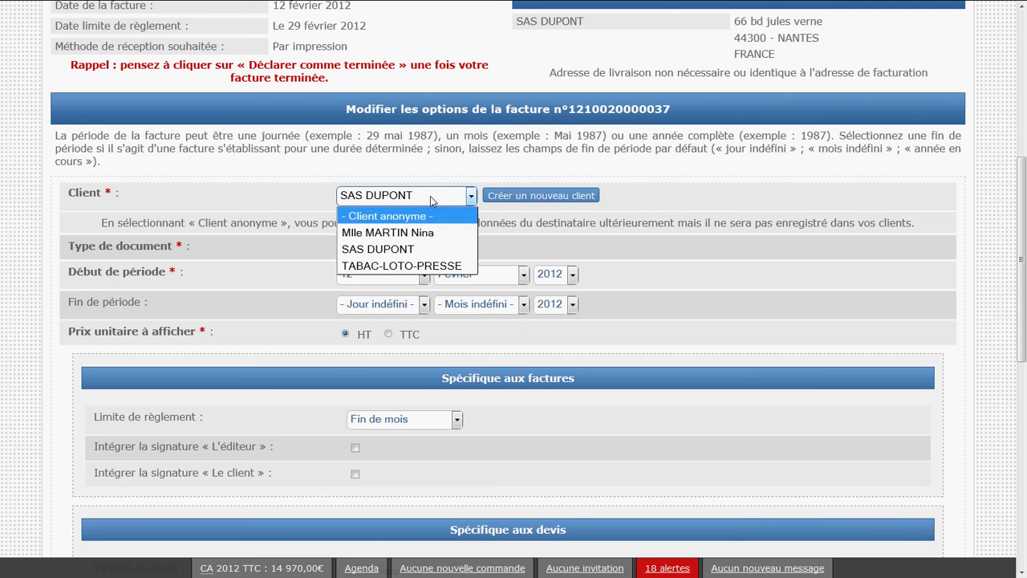
pyautogui.click(415, 148)
# Reopen the invoice's addresses and examine the billing address fields
pyautogui.scroll(1, 410, 161)
pyautogui.scroll(2, 410, 164)
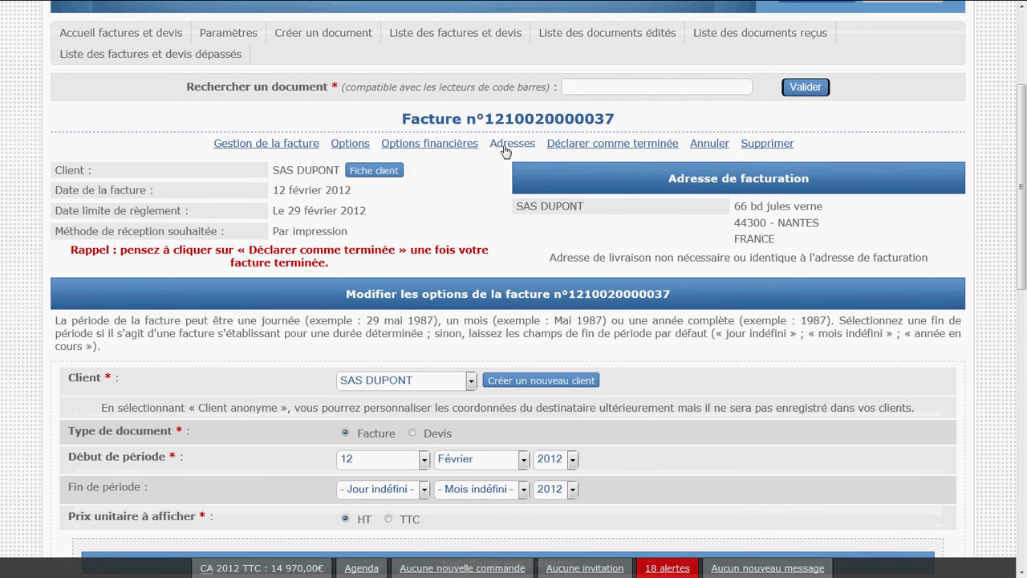
pyautogui.click(493, 153)
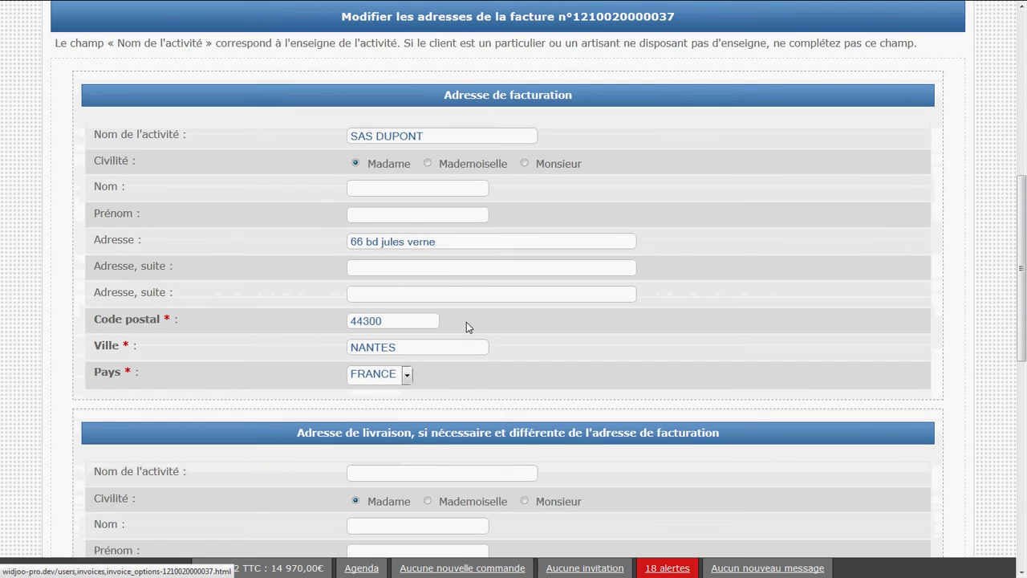
pyautogui.click(432, 134)
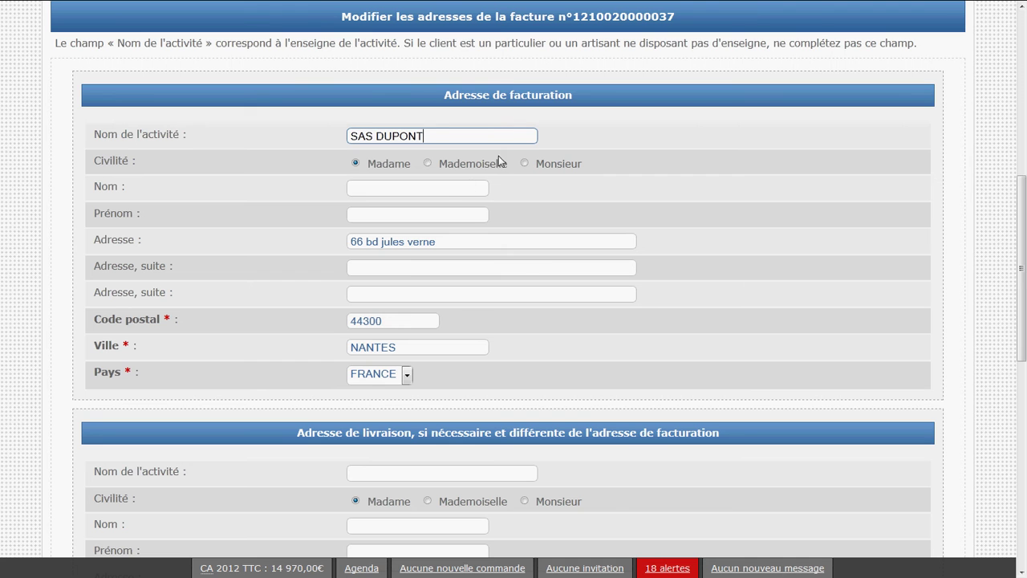
pyautogui.scroll(2, 595, 324)
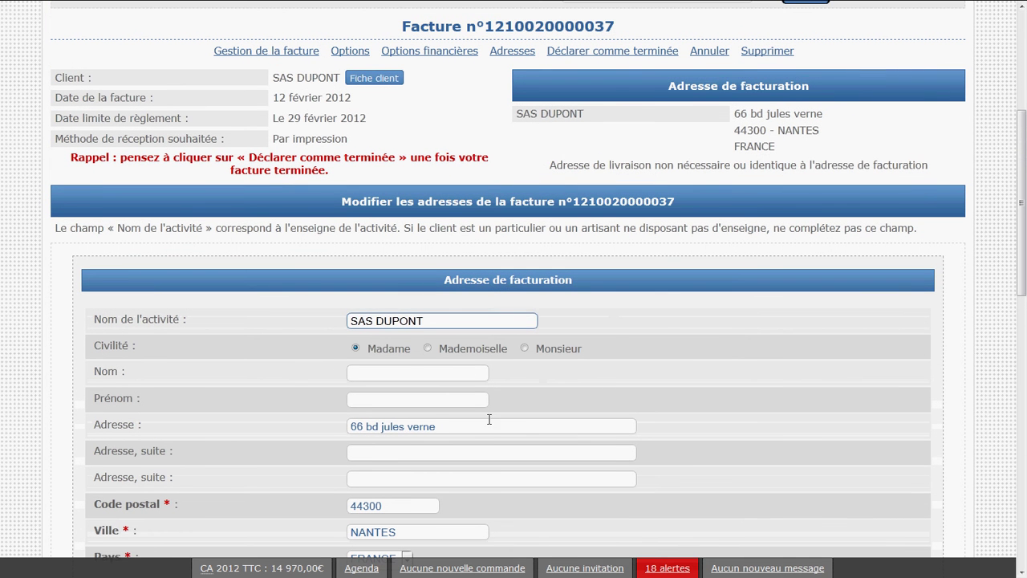
# Replace the street name in the invoice's billing address and save the modified addresses
pyautogui.click(482, 427)
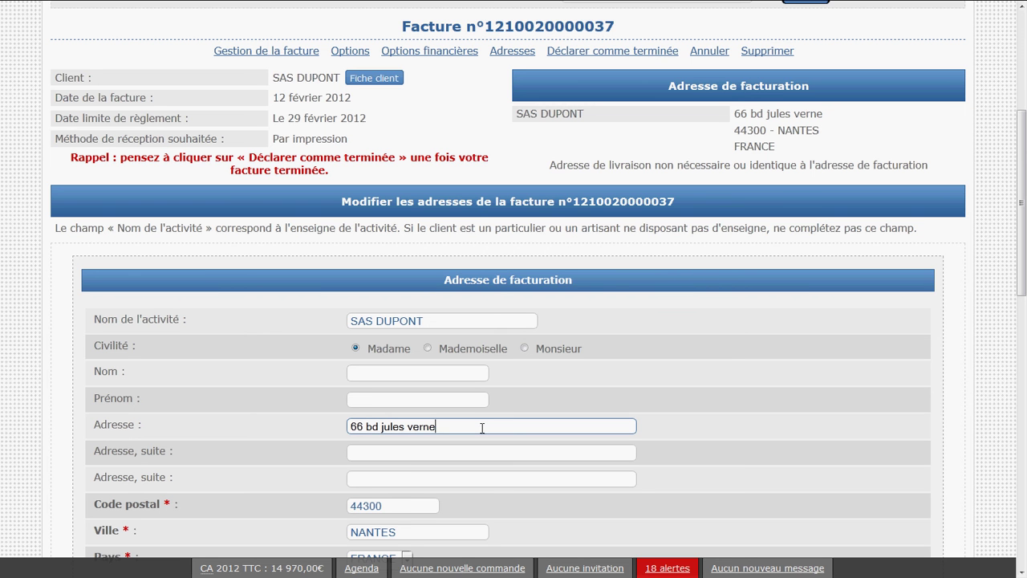
pyautogui.press('BackSpace')
pyautogui.press('BackSpace')
pyautogui.press('BackSpace')
pyautogui.press('BackSpace')
pyautogui.press('BackSpace')
pyautogui.press('BackSpace')
pyautogui.press('BackSpace')
pyautogui.press('BackSpace')
pyautogui.press('BackSpace')
pyautogui.press('BackSpace')
pyautogui.press('BackSpace')
pyautogui.write('rue de la république')
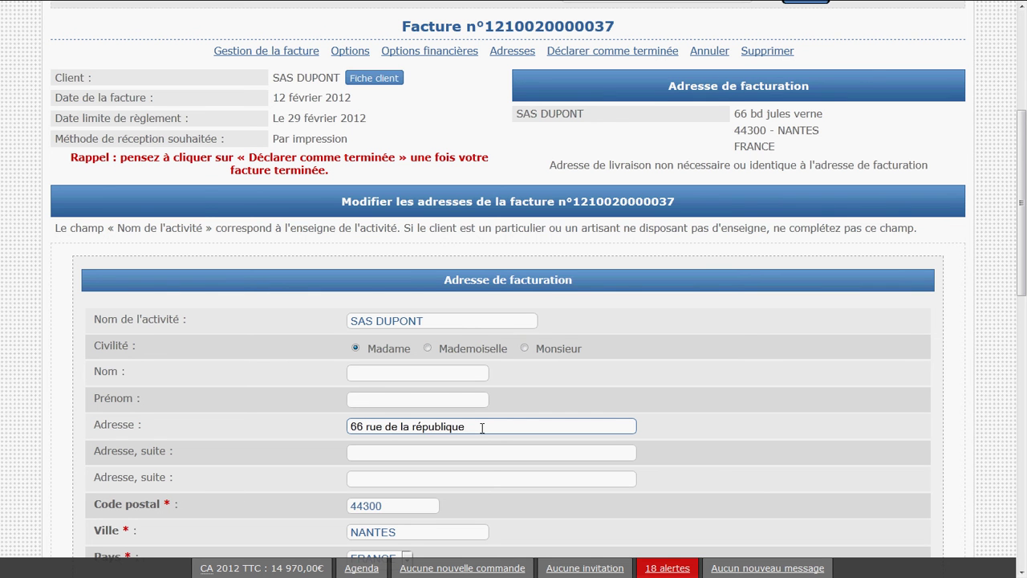
pyautogui.scroll(-5, 481, 428)
pyautogui.click(504, 491)
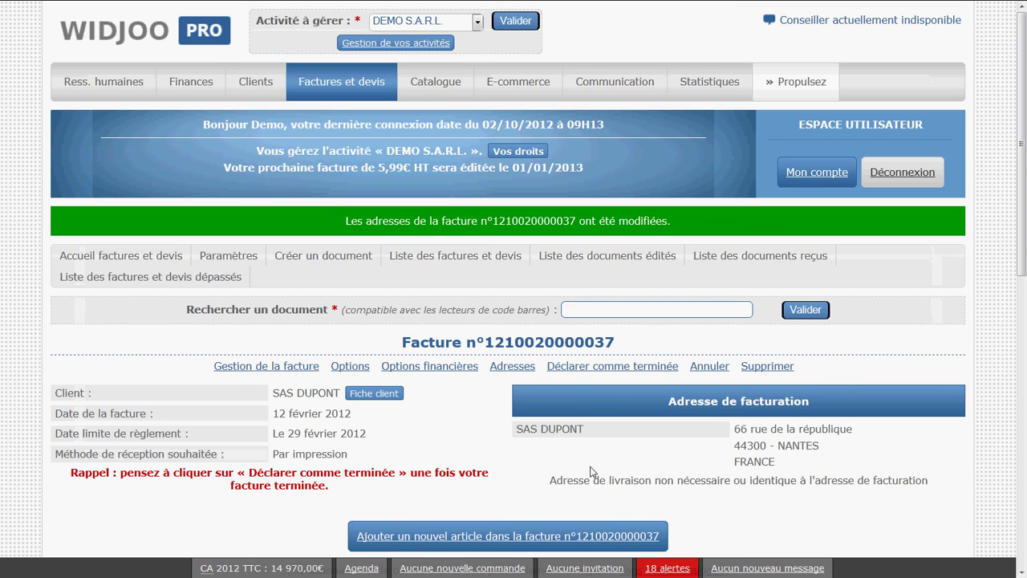
# Check the invoice's saved billing address and reopen its addresses to examine the billing and separate delivery address fields
pyautogui.moveTo(772, 464); pyautogui.dragTo(517, 429)
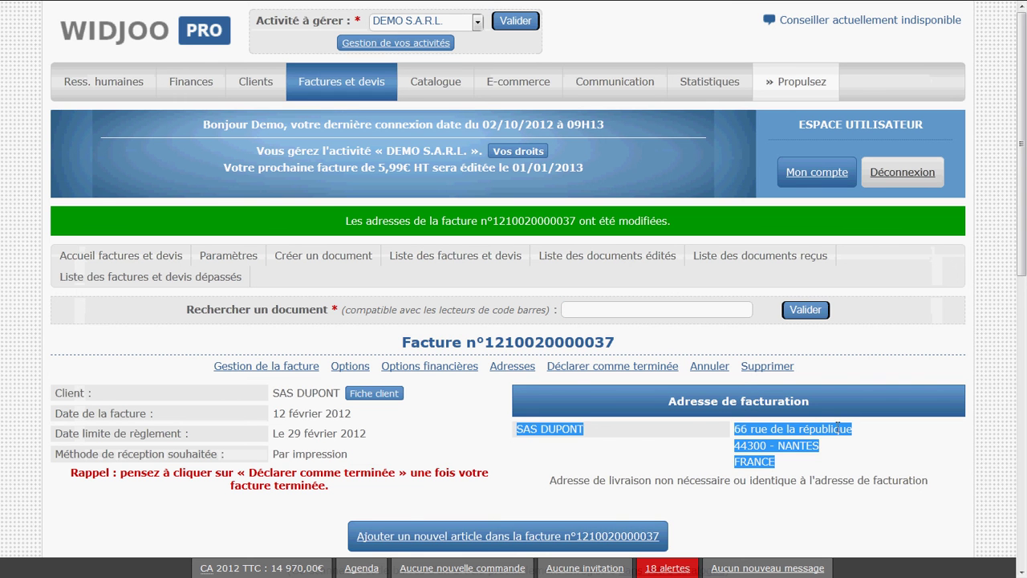
pyautogui.click(512, 366)
pyautogui.scroll(-1, 509, 374)
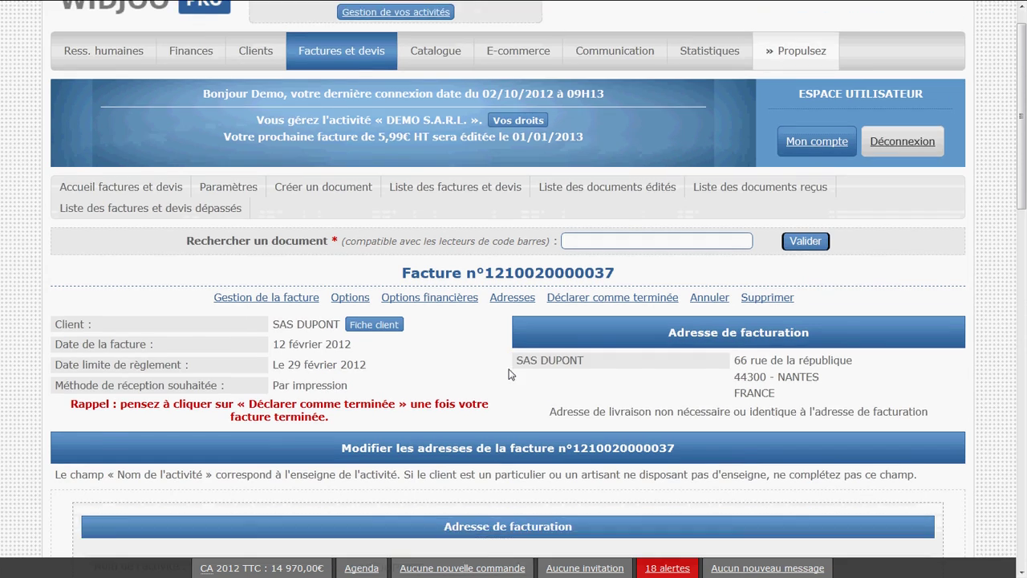
pyautogui.scroll(1, 508, 374)
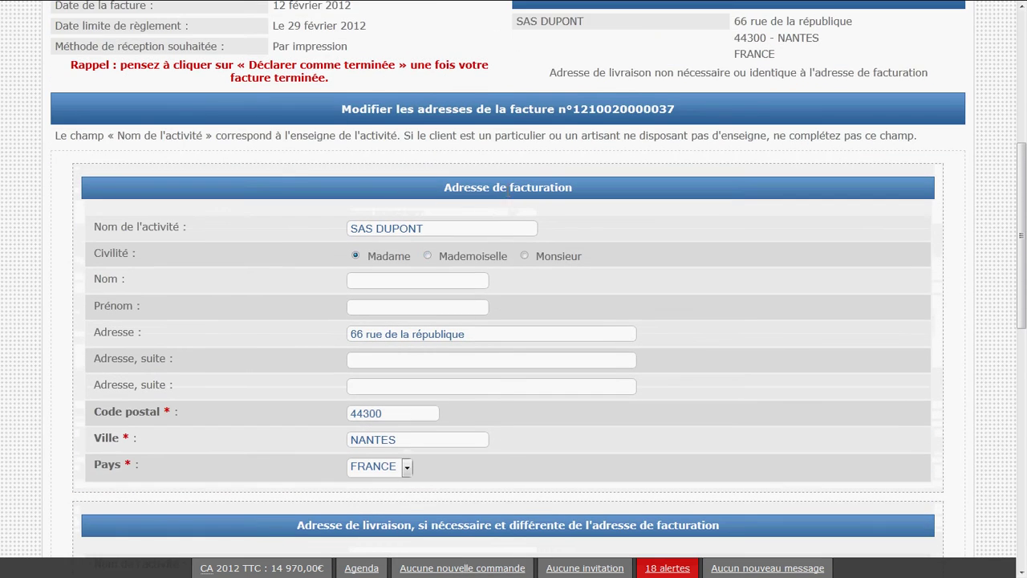
pyautogui.scroll(-3, 509, 199)
pyautogui.moveTo(255, 243); pyautogui.dragTo(737, 262)
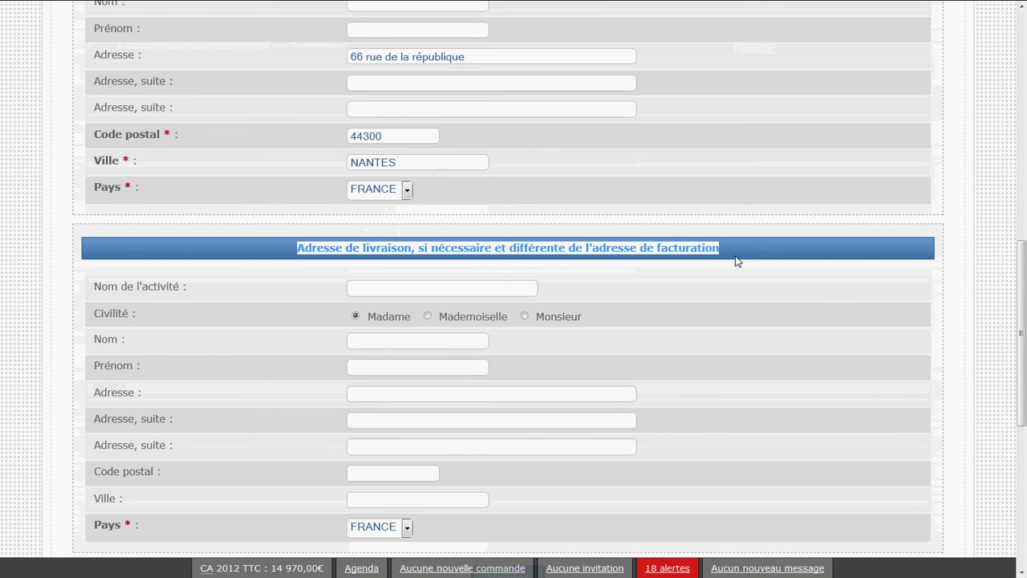
pyautogui.scroll(-3, 739, 266)
pyautogui.scroll(8, 726, 321)
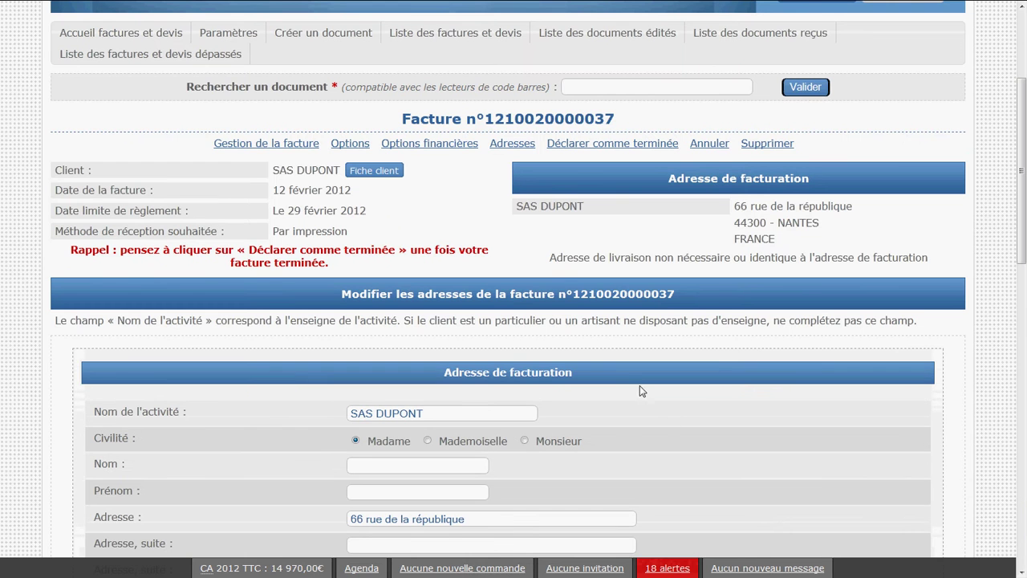
pyautogui.click(511, 414)
pyautogui.scroll(-1, 510, 414)
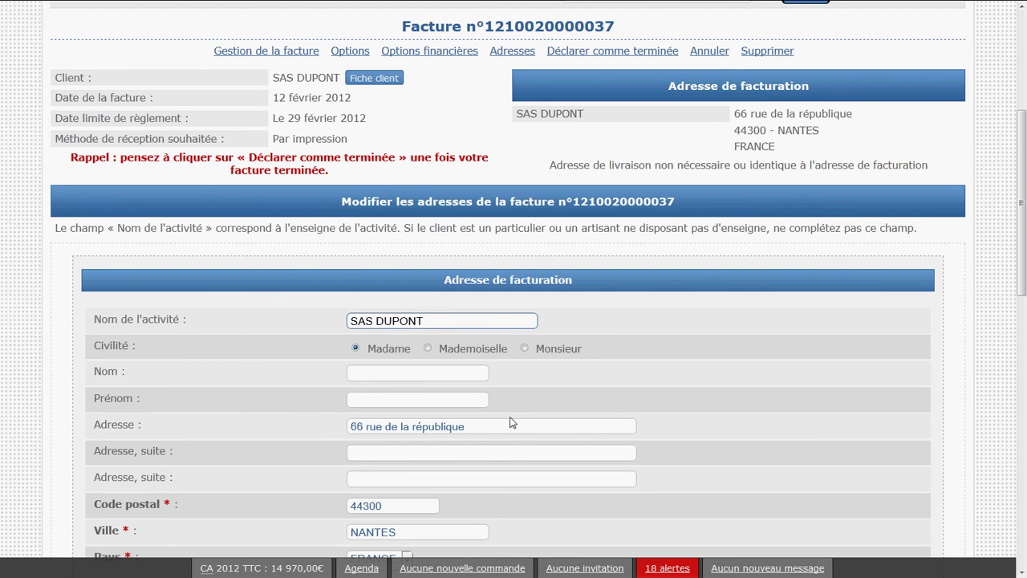
pyautogui.click(500, 427)
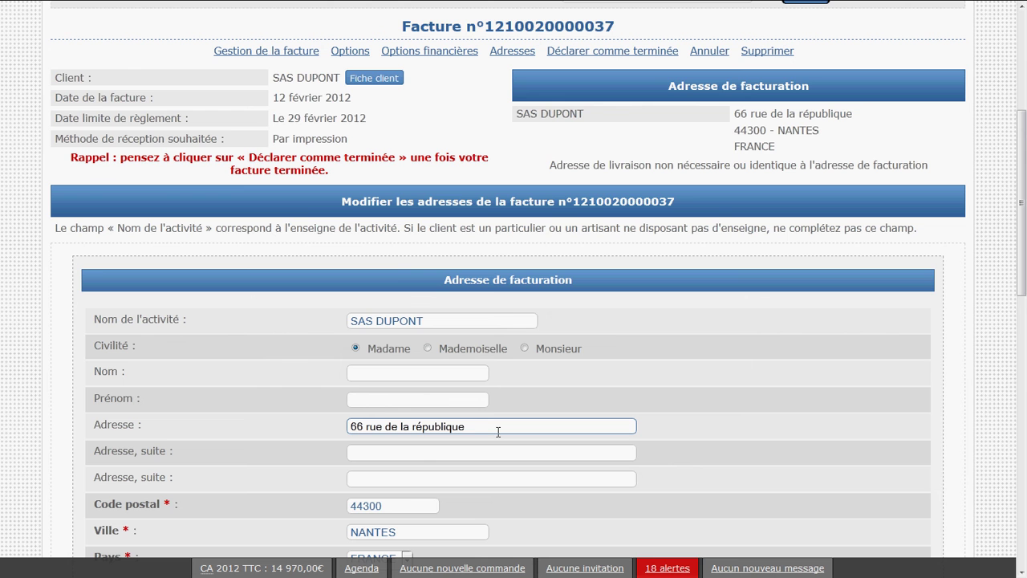
# Examine the invoice's Déclarer comme terminée, Annuler and Supprimer actions without running them
pyautogui.scroll(3, 305, 205)
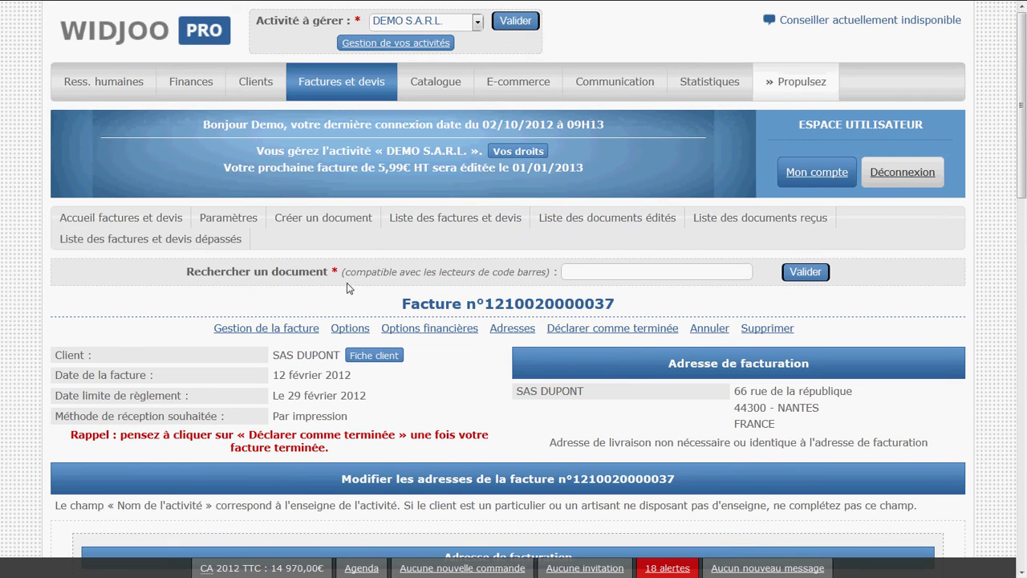
pyautogui.click(374, 361)
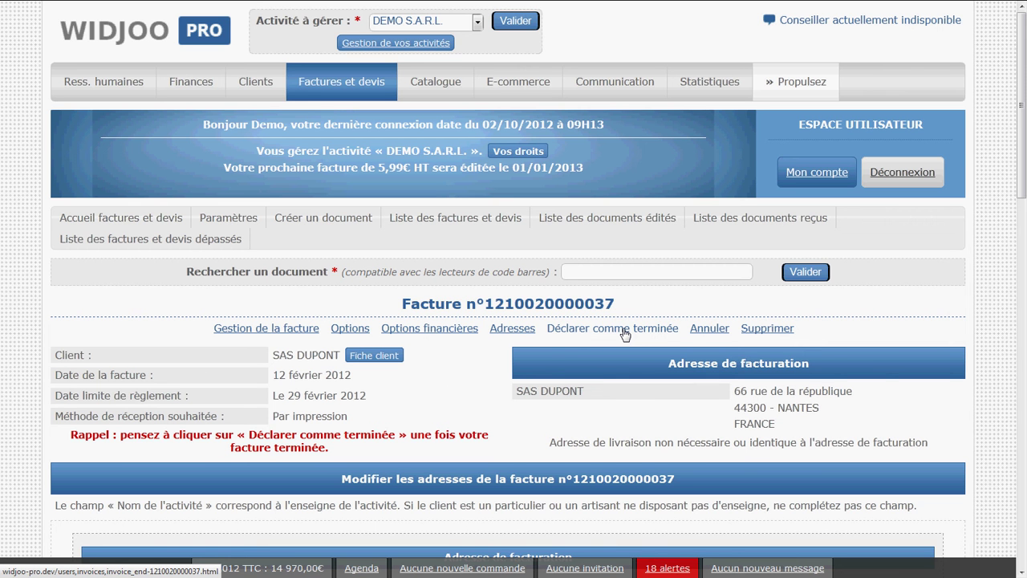
pyautogui.moveTo(803, 329); pyautogui.dragTo(689, 335)
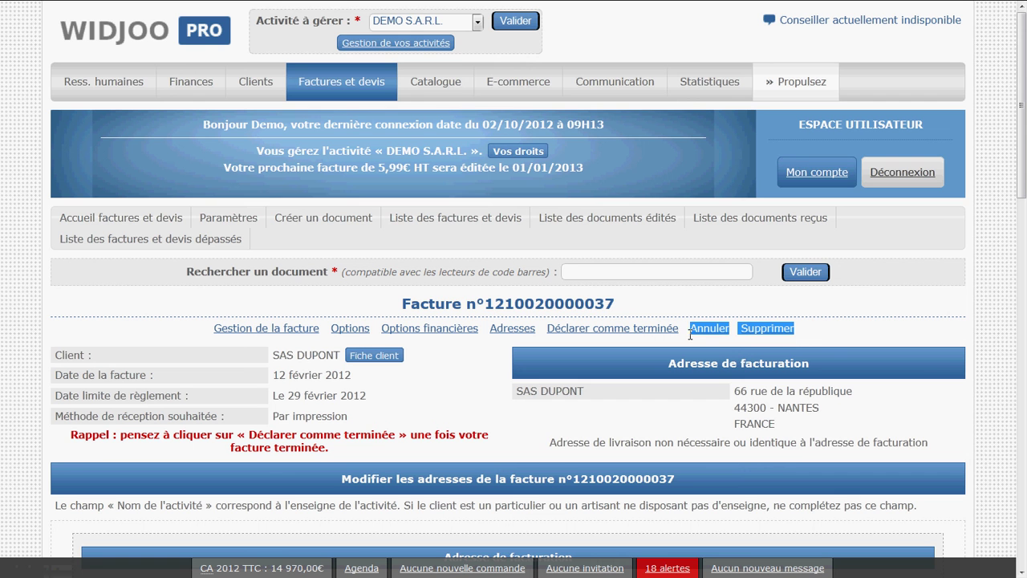
pyautogui.click(849, 335)
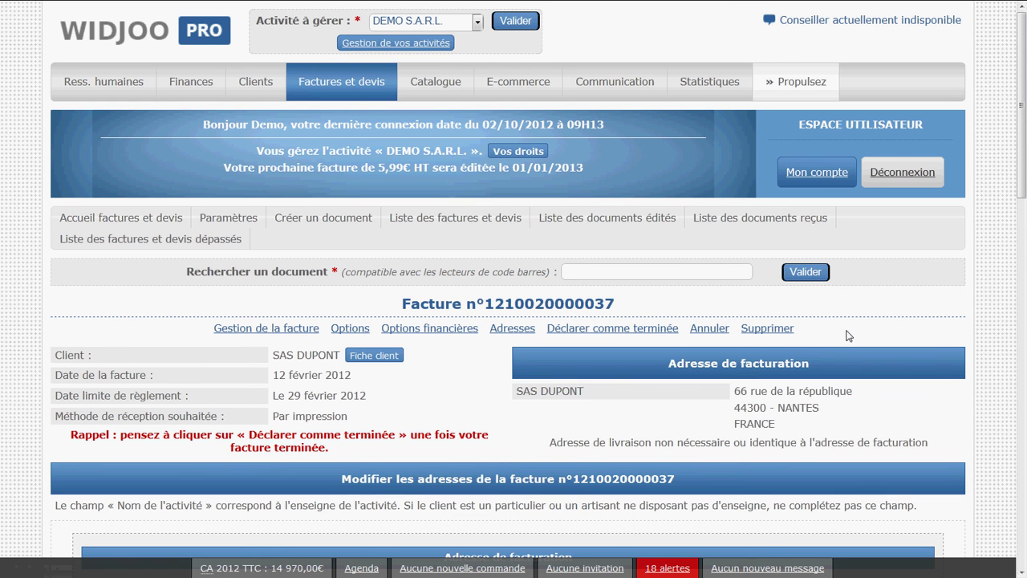
pyautogui.doubleClick(848, 336)
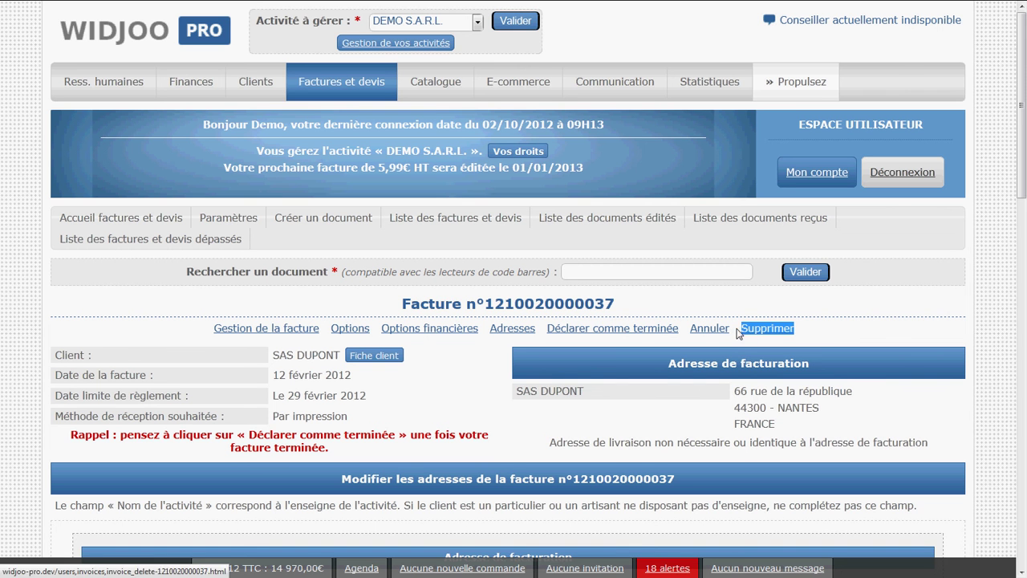
pyautogui.doubleClick(696, 330)
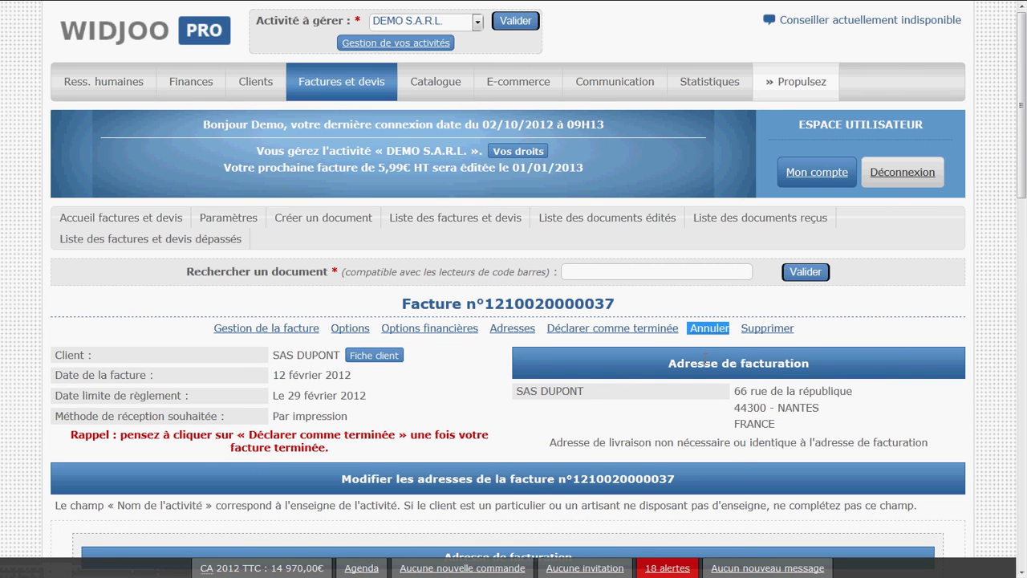
pyautogui.click(495, 371)
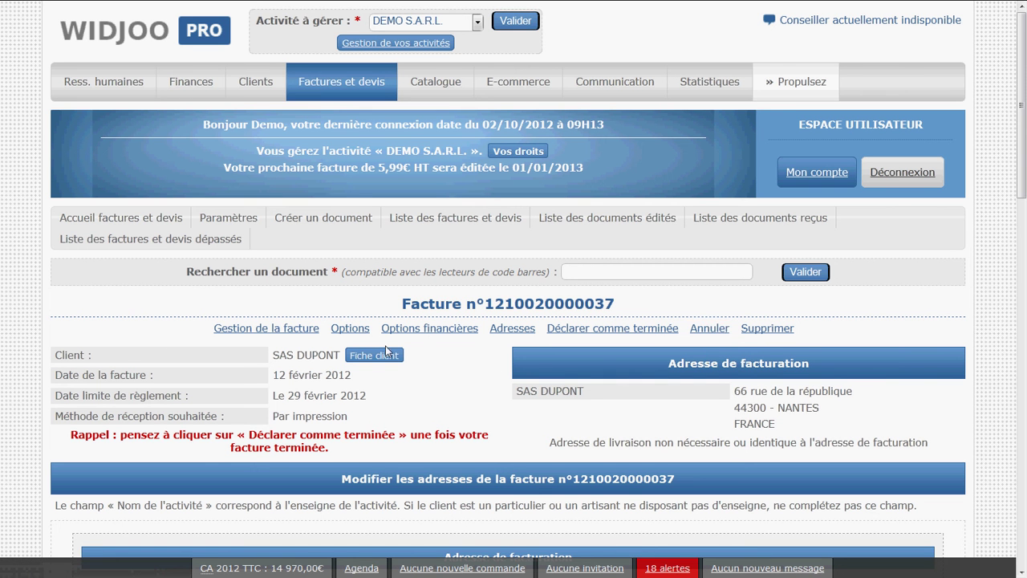
# Open Gestion de la facture and check the invoice's article line and totals
pyautogui.click(271, 329)
pyautogui.scroll(-3, 265, 315)
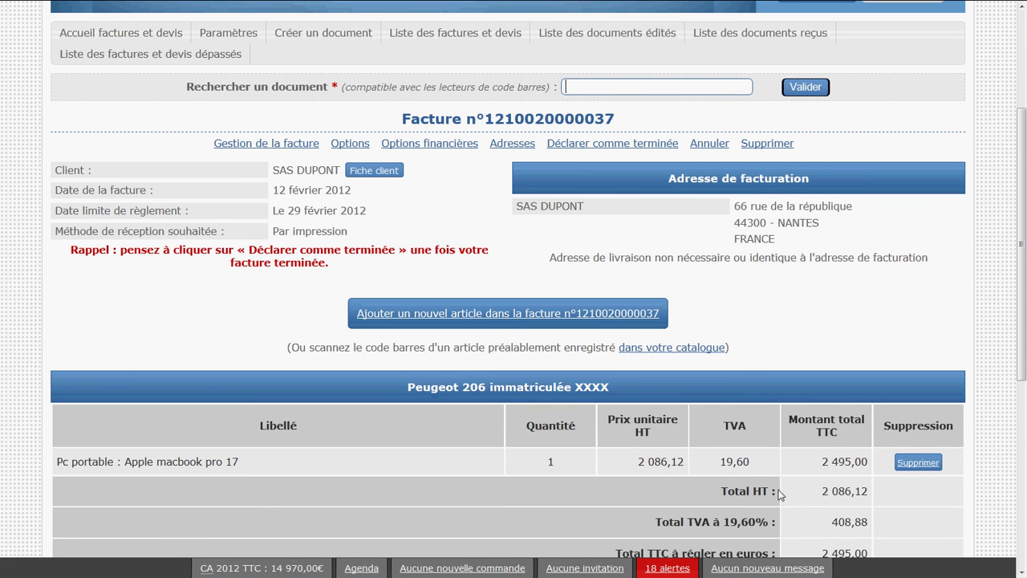
pyautogui.scroll(-2, 800, 502)
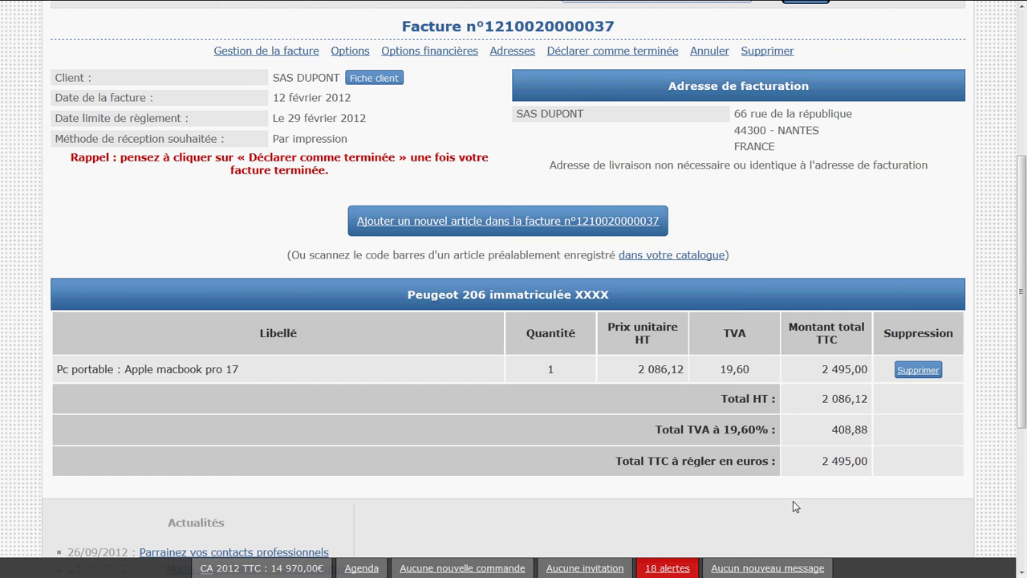
# Declare the SAS DUPONT invoice as finished and confirm the declaration
pyautogui.scroll(6, 690, 505)
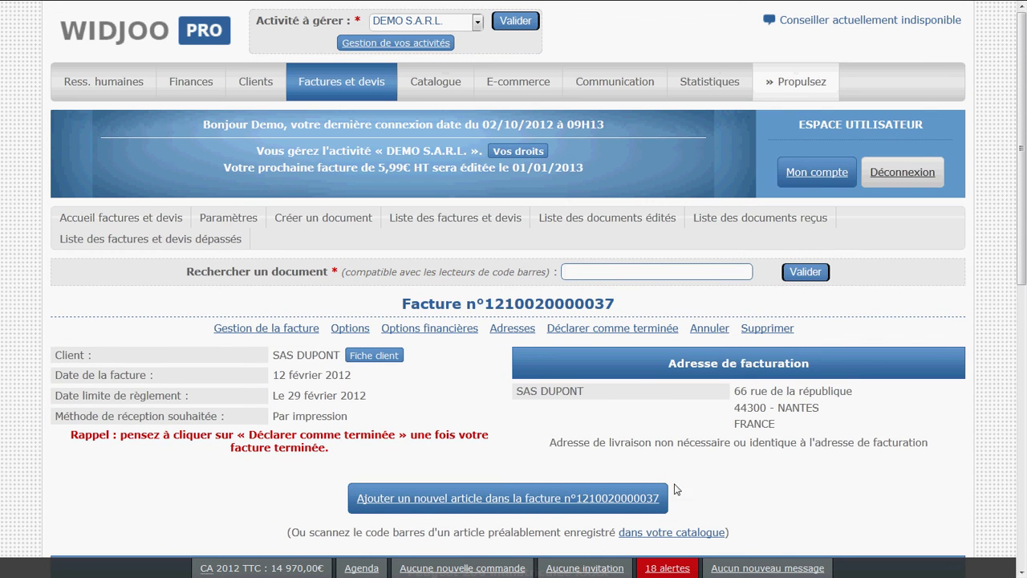
pyautogui.click(596, 334)
pyautogui.click(545, 355)
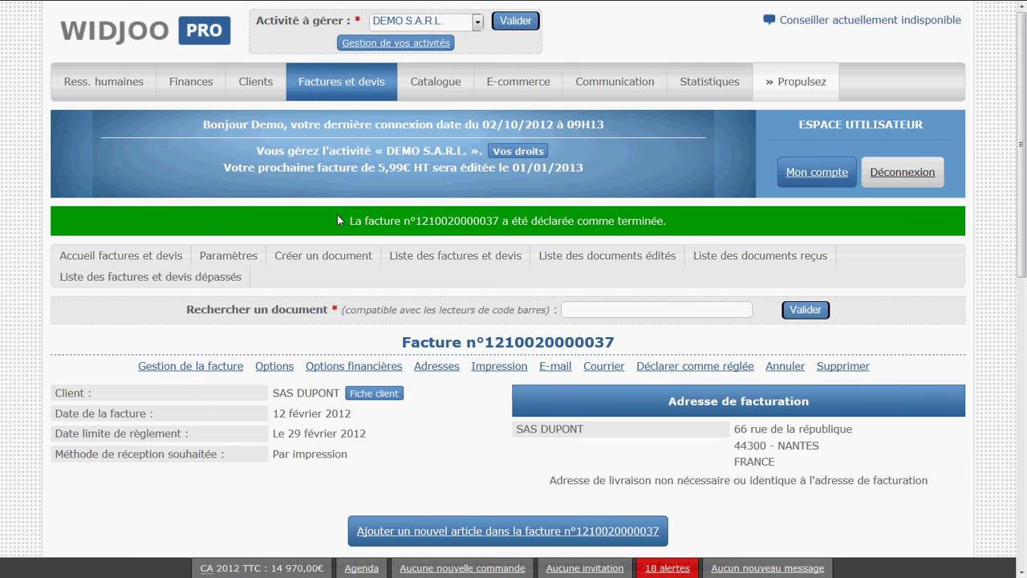
pyautogui.moveTo(337, 215); pyautogui.dragTo(682, 237)
pyautogui.click(686, 231)
# Examine the finished invoice's client line and its Impression, E-mail, Courrier and Déclarer comme réglée actions
pyautogui.moveTo(275, 391); pyautogui.dragTo(424, 401)
pyautogui.click(439, 401)
pyautogui.scroll(-2, 439, 401)
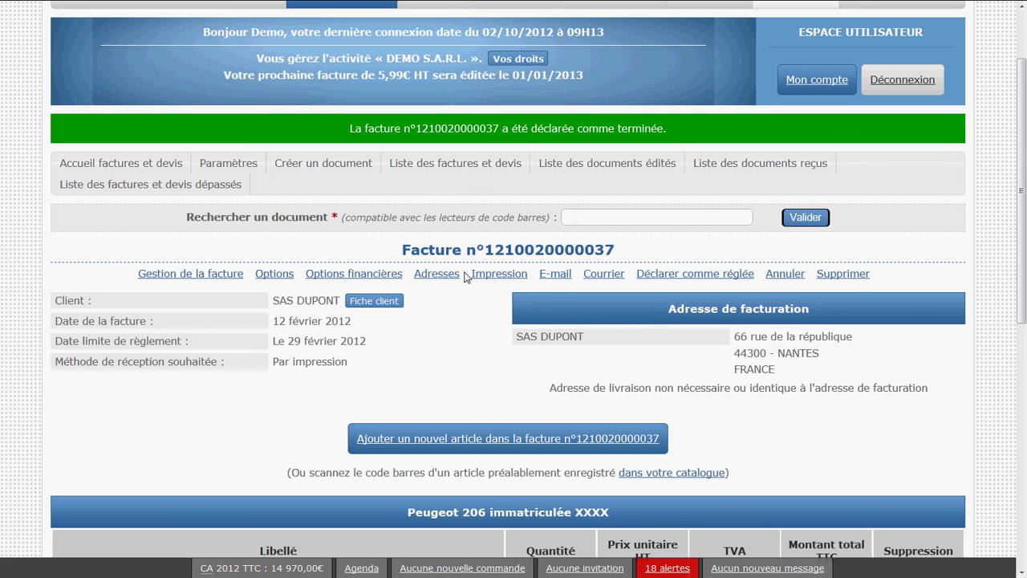
pyautogui.moveTo(567, 275); pyautogui.dragTo(759, 275)
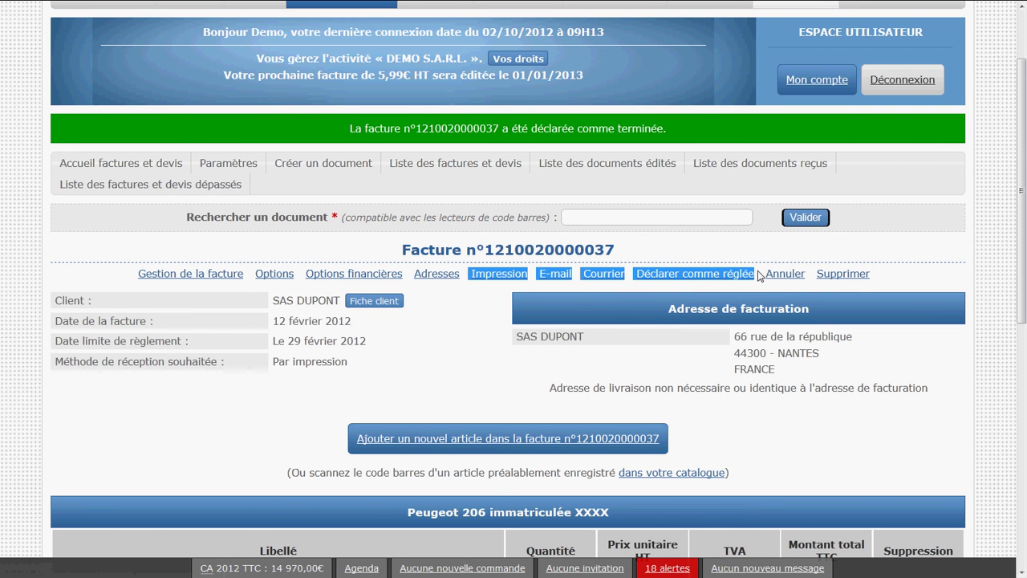
pyautogui.click(888, 277)
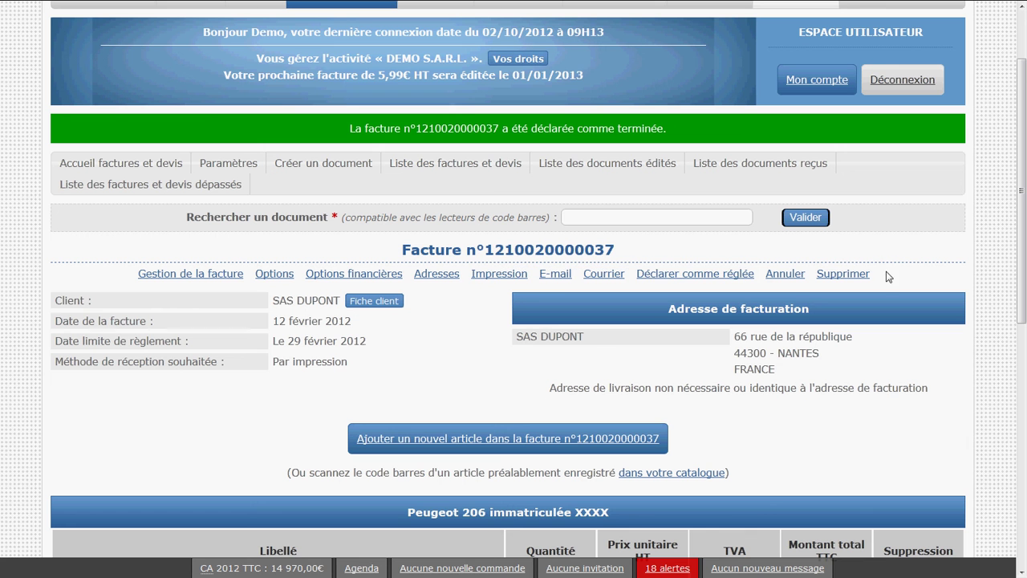
# Open the invoice's printable version full-screen and examine the issuer, the customer address, the invoice number, date and barcode
pyautogui.click(499, 274)
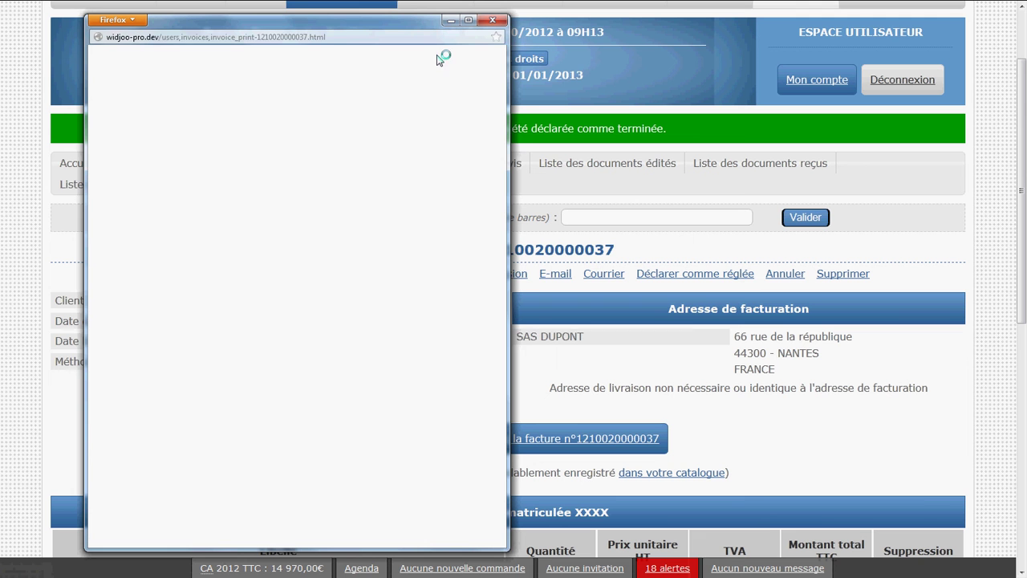
pyautogui.click(469, 22)
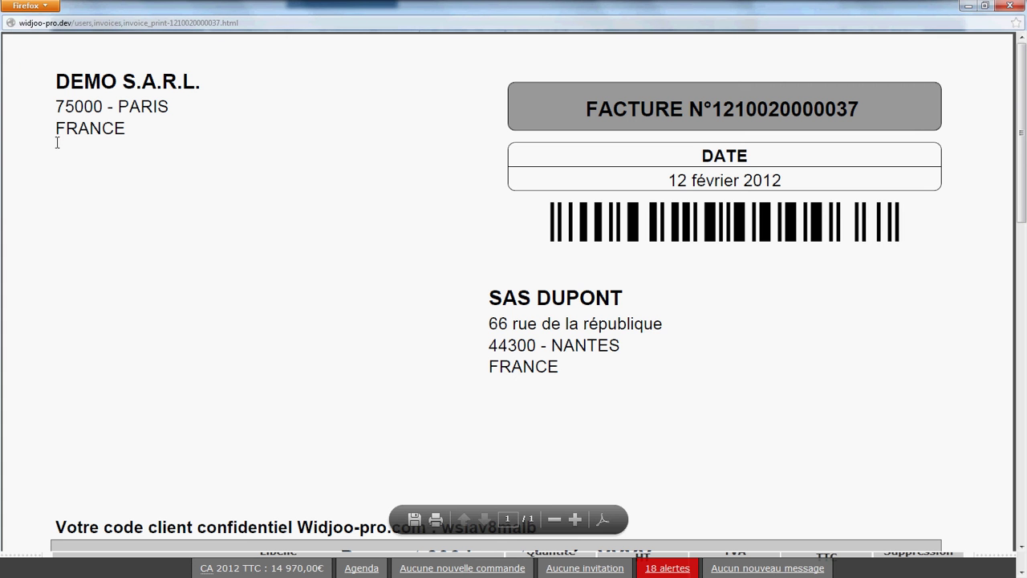
pyautogui.moveTo(55, 81); pyautogui.dragTo(126, 131)
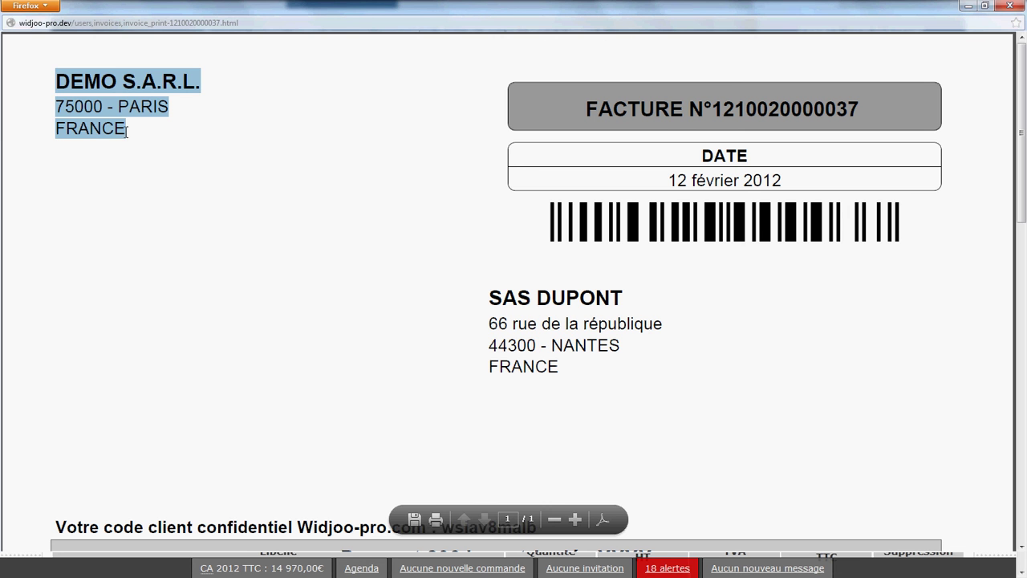
pyautogui.click(489, 302)
pyautogui.moveTo(490, 303); pyautogui.dragTo(564, 359)
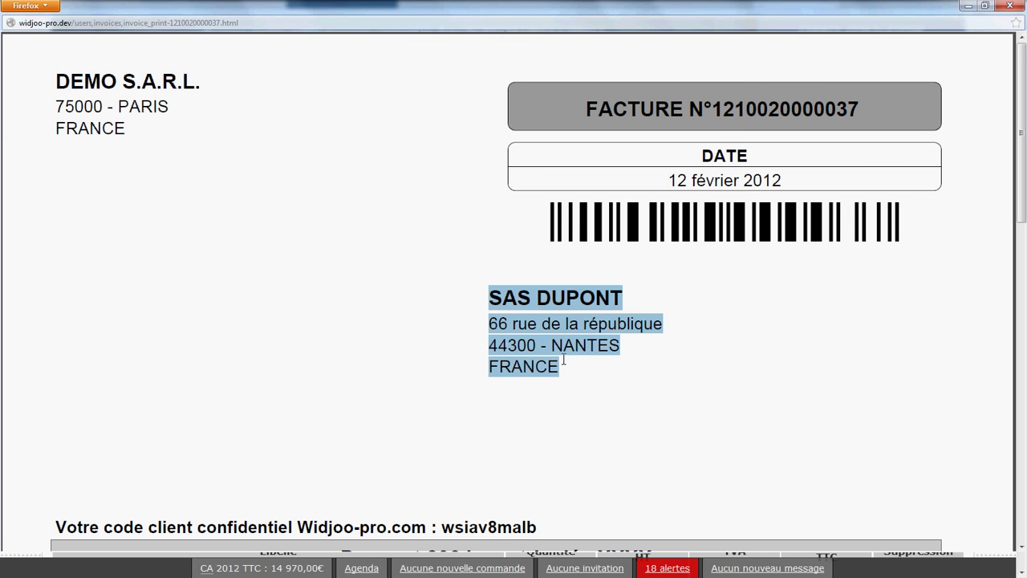
pyautogui.doubleClick(756, 112)
pyautogui.moveTo(697, 160); pyautogui.dragTo(770, 231)
pyautogui.click(791, 177)
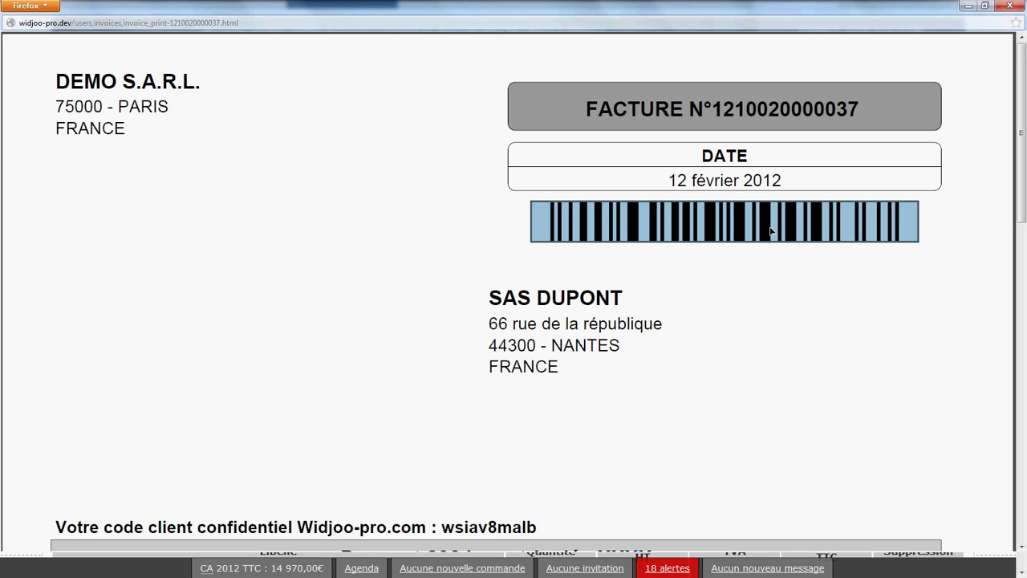
# Examine the printable invoice's confidential client code, article line, totals and company footer, and close the print window
pyautogui.scroll(-4, 659, 339)
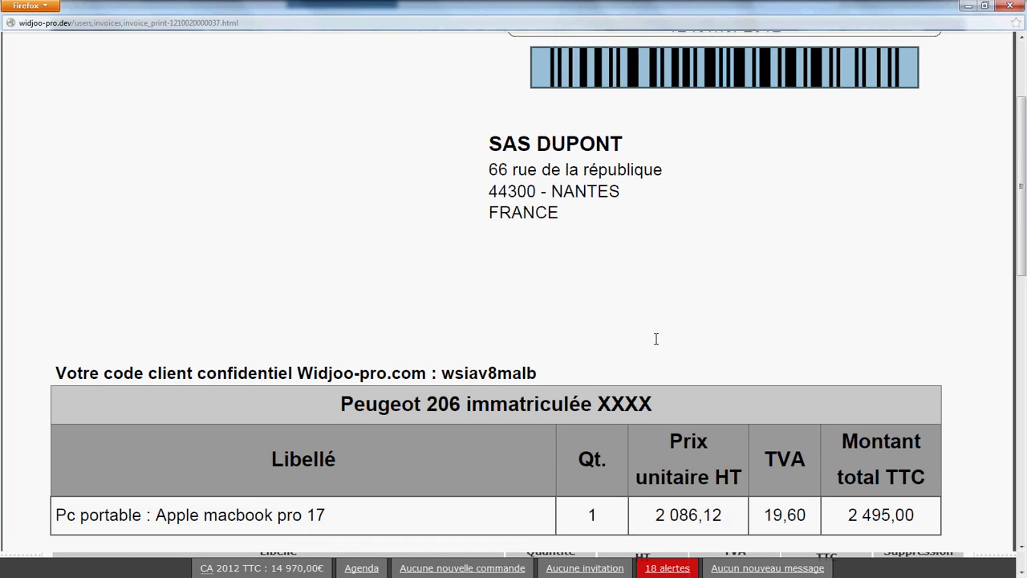
pyautogui.doubleClick(479, 343)
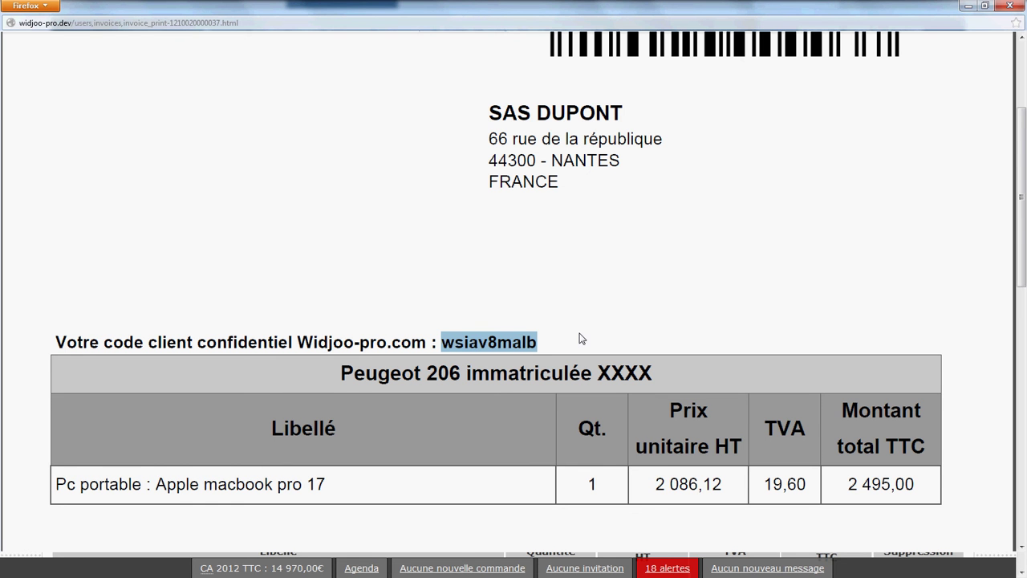
pyautogui.scroll(-5, 581, 337)
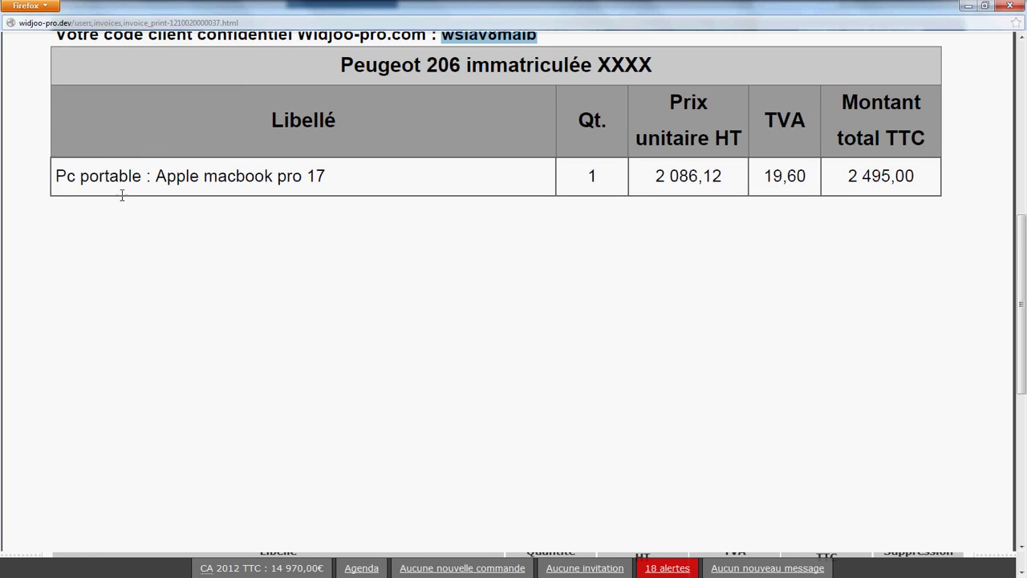
pyautogui.moveTo(87, 186); pyautogui.dragTo(86, 197)
pyautogui.scroll(-5, 324, 361)
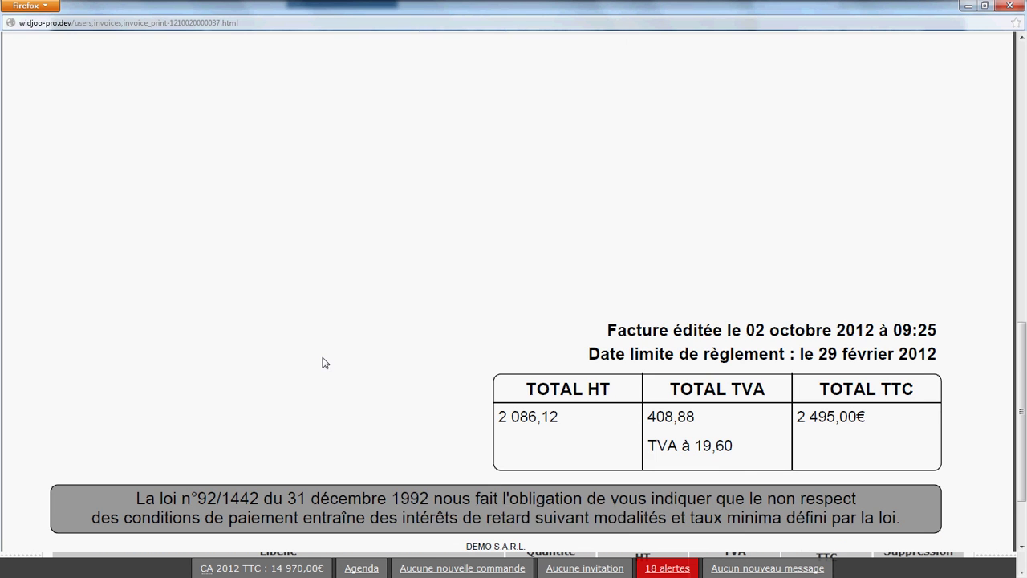
pyautogui.moveTo(873, 415); pyautogui.dragTo(478, 380)
pyautogui.click(442, 368)
pyautogui.scroll(-3, 443, 369)
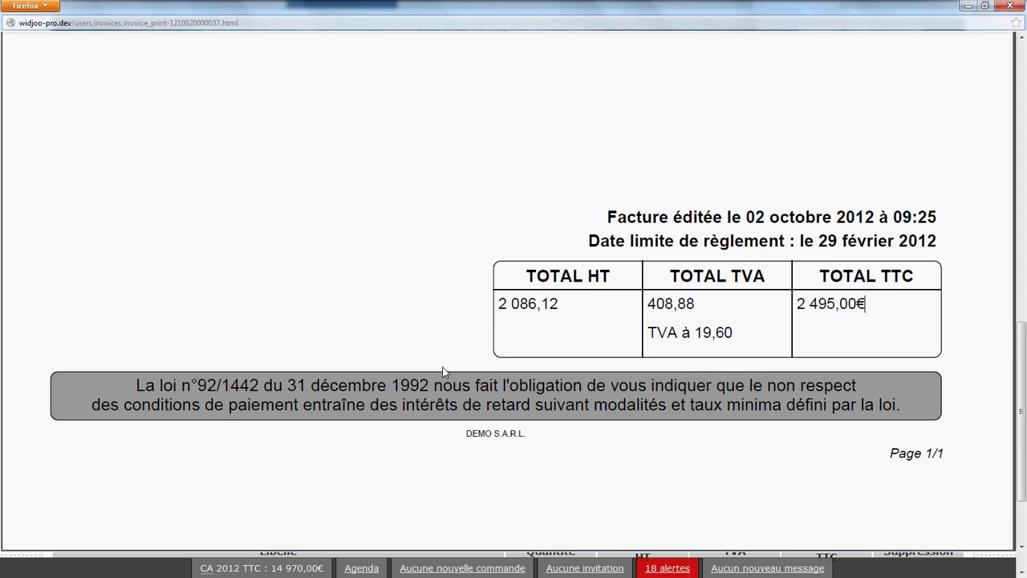
pyautogui.doubleClick(480, 434)
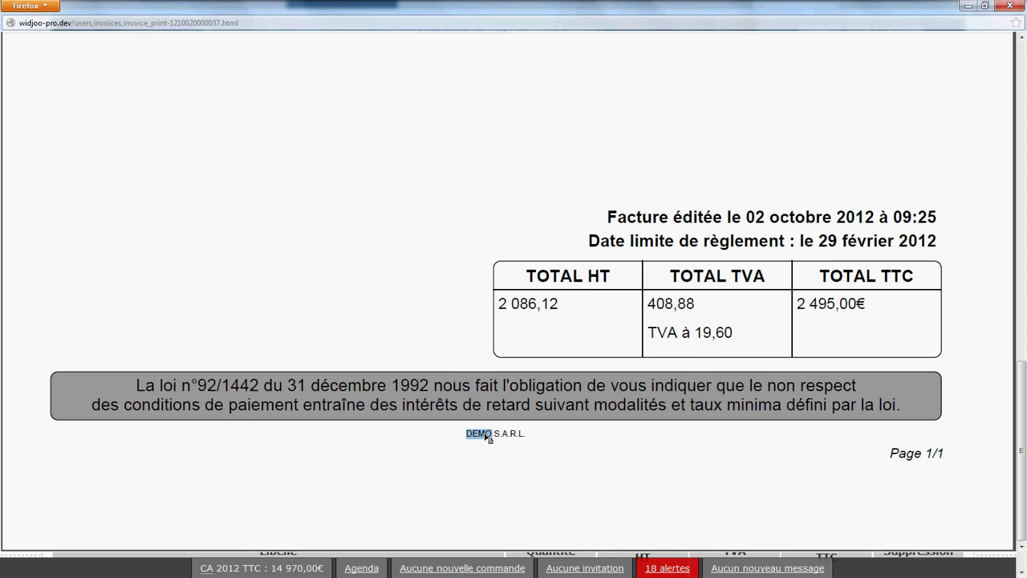
pyautogui.tripleClick(490, 434)
pyautogui.click(489, 437)
pyautogui.click(1011, 7)
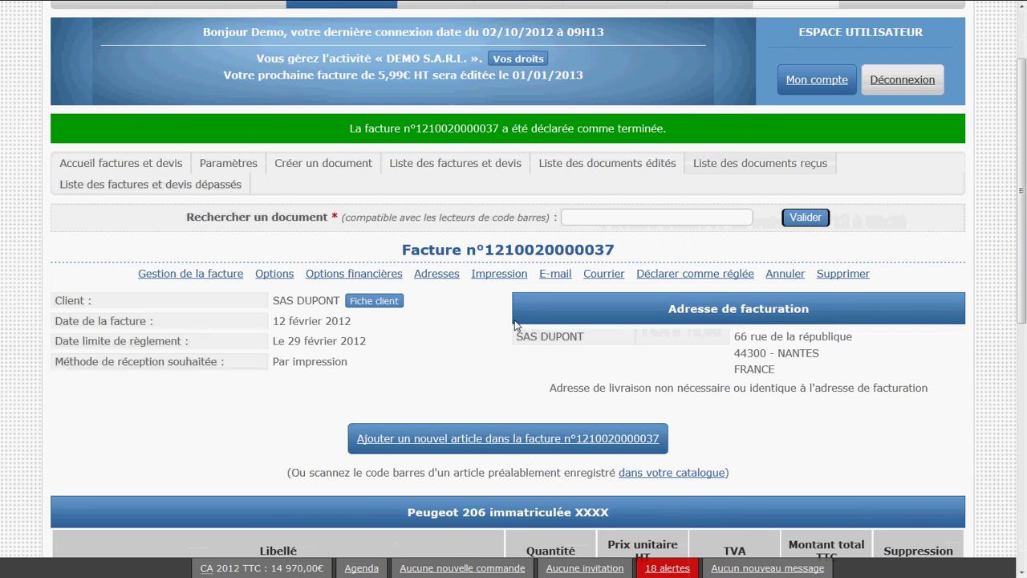
# Open the invoice's e-mail and postal sending confirmations in turn, check the postal rates, and close both without sending
pyautogui.click(557, 274)
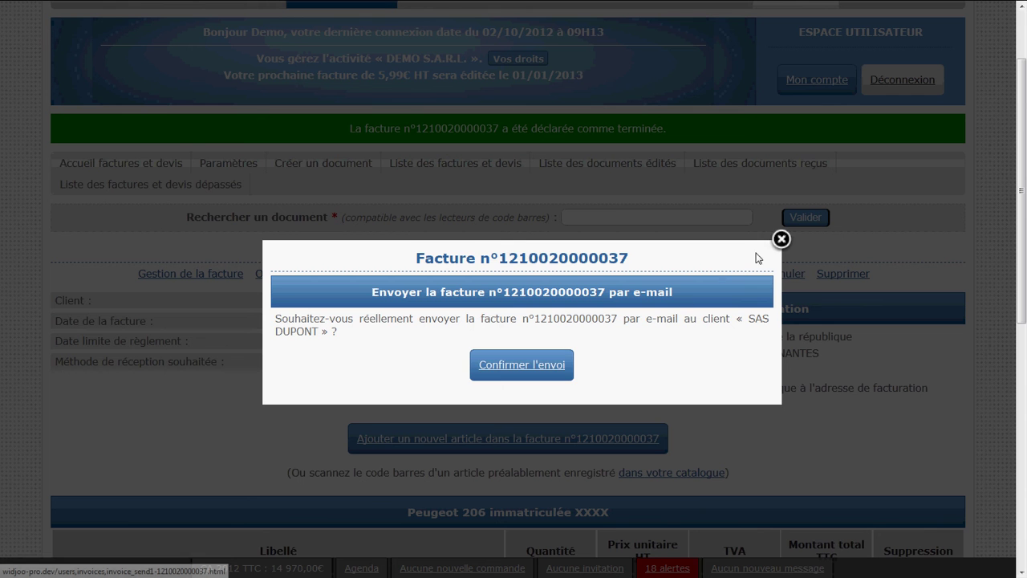
pyautogui.click(781, 241)
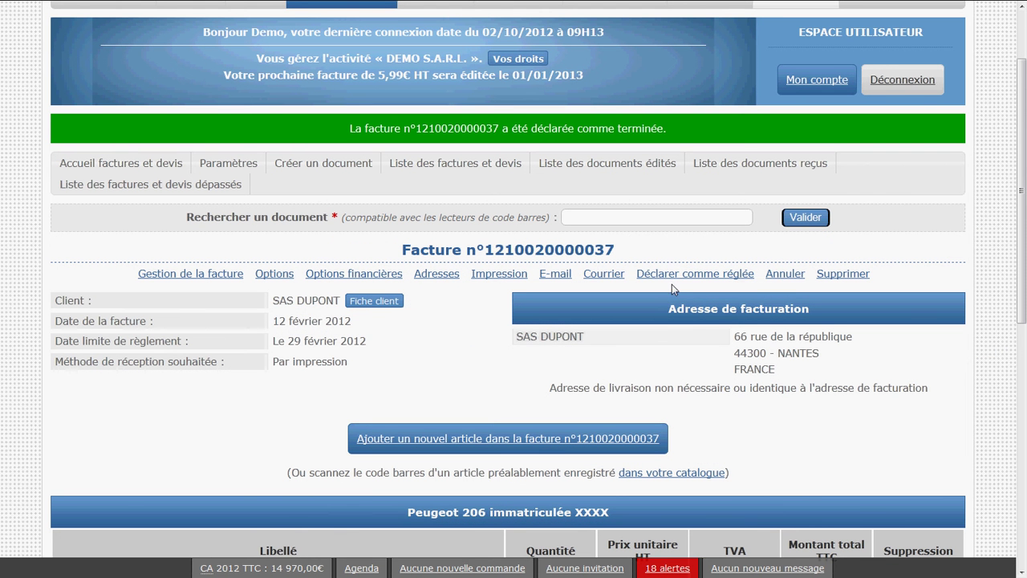
pyautogui.click(595, 272)
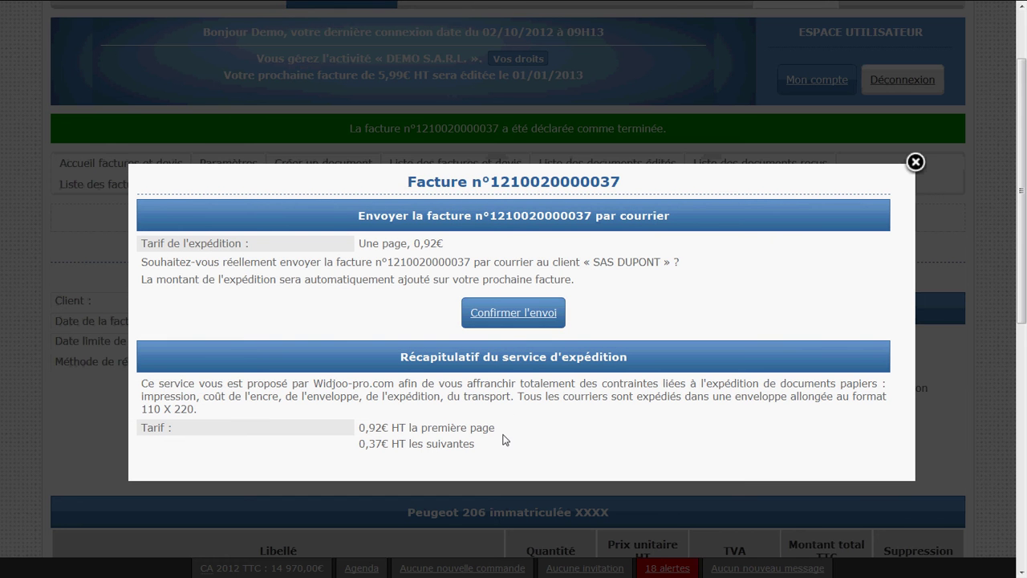
pyautogui.moveTo(492, 447); pyautogui.dragTo(355, 434)
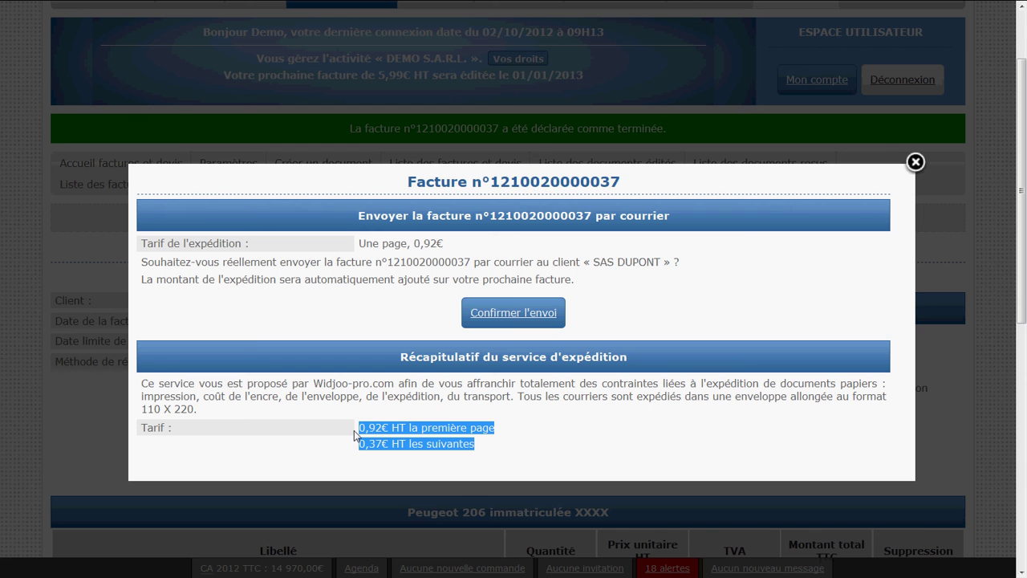
pyautogui.click(354, 434)
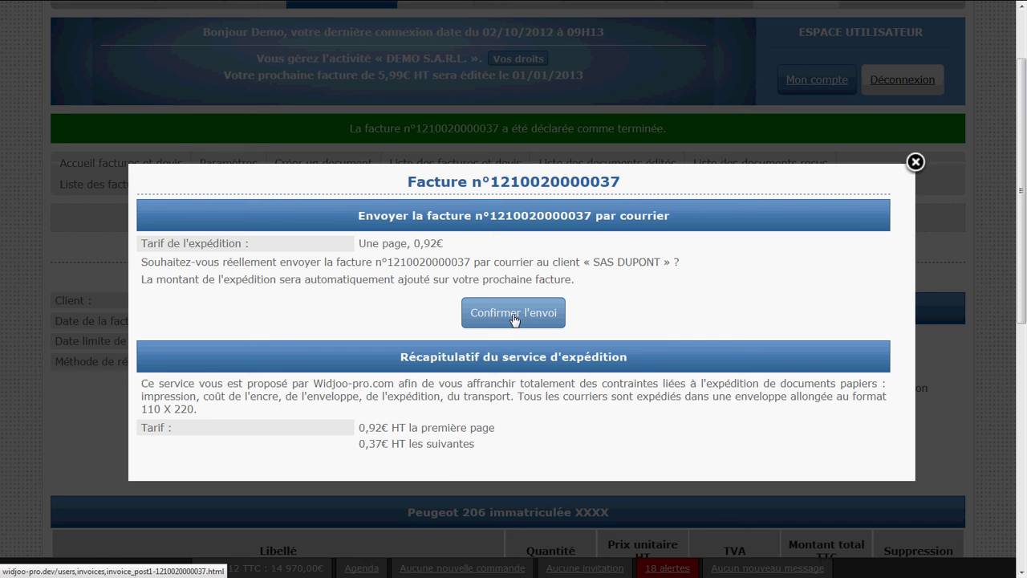
pyautogui.click(915, 163)
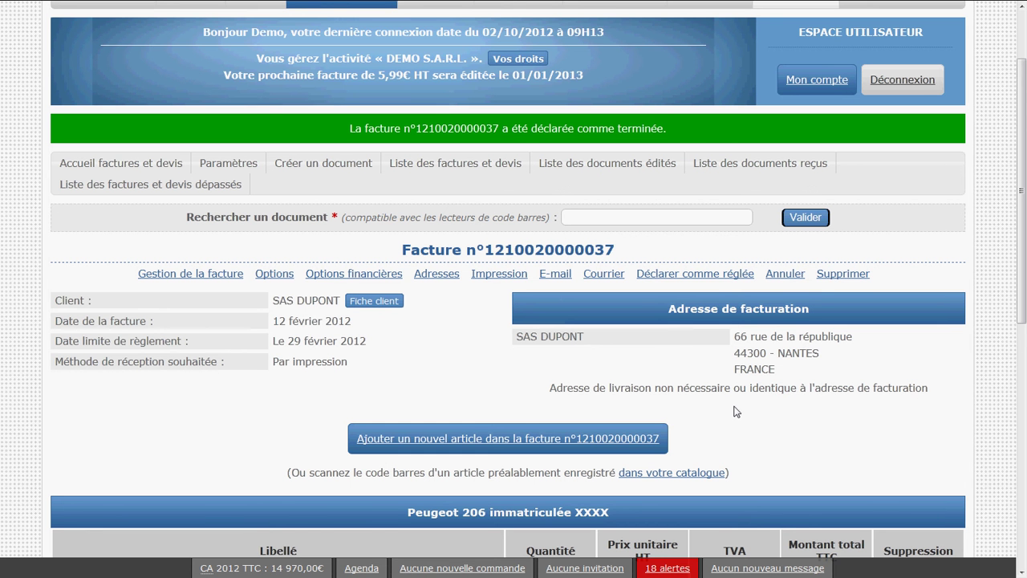
# Declare the invoice as paid by Chèque to Compte par défaut, with payment reference XXXXXX
pyautogui.scroll(-6, 740, 412)
pyautogui.scroll(1, 740, 412)
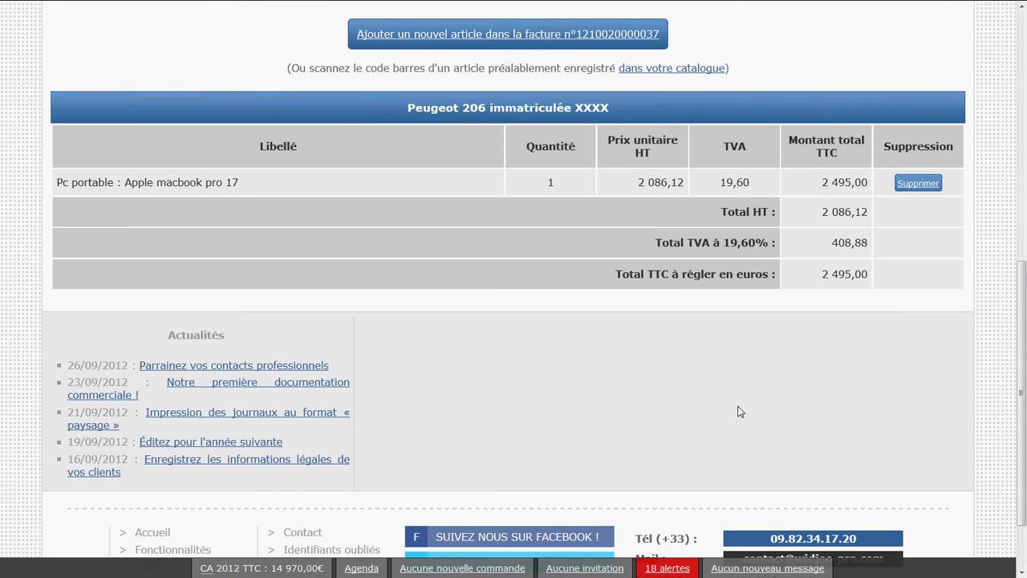
pyautogui.scroll(5, 740, 411)
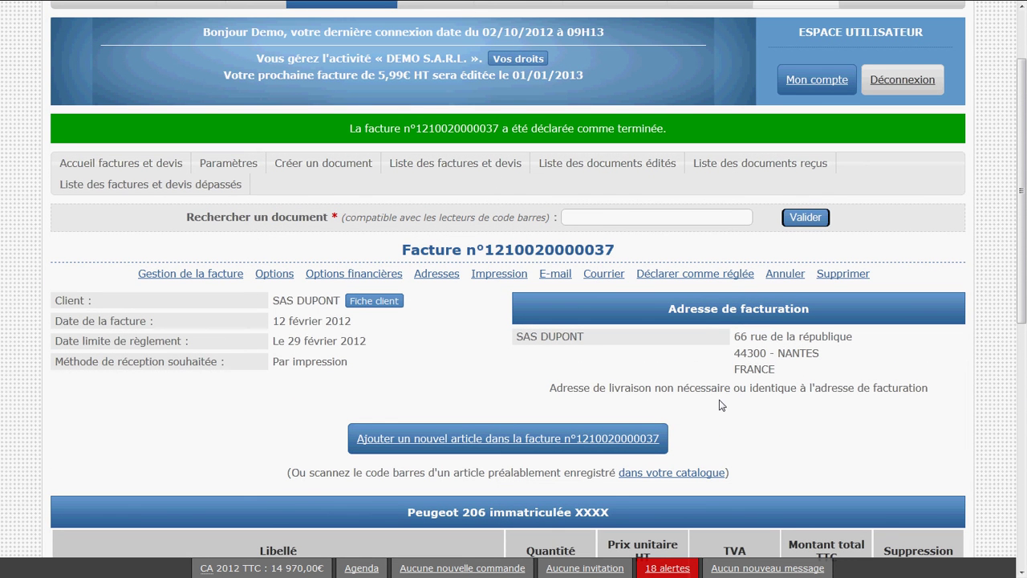
pyautogui.click(728, 277)
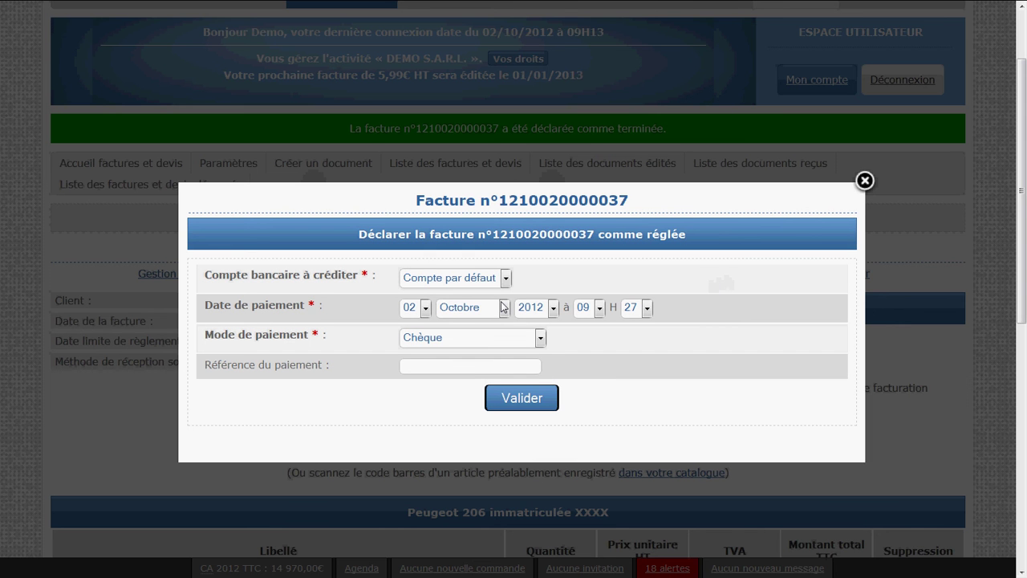
pyautogui.click(301, 280)
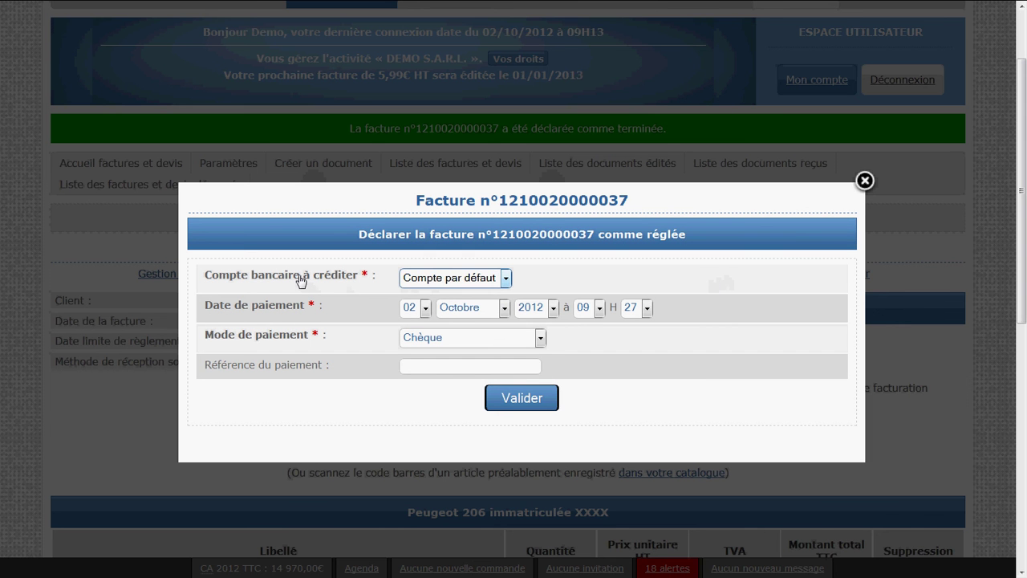
pyautogui.click(291, 312)
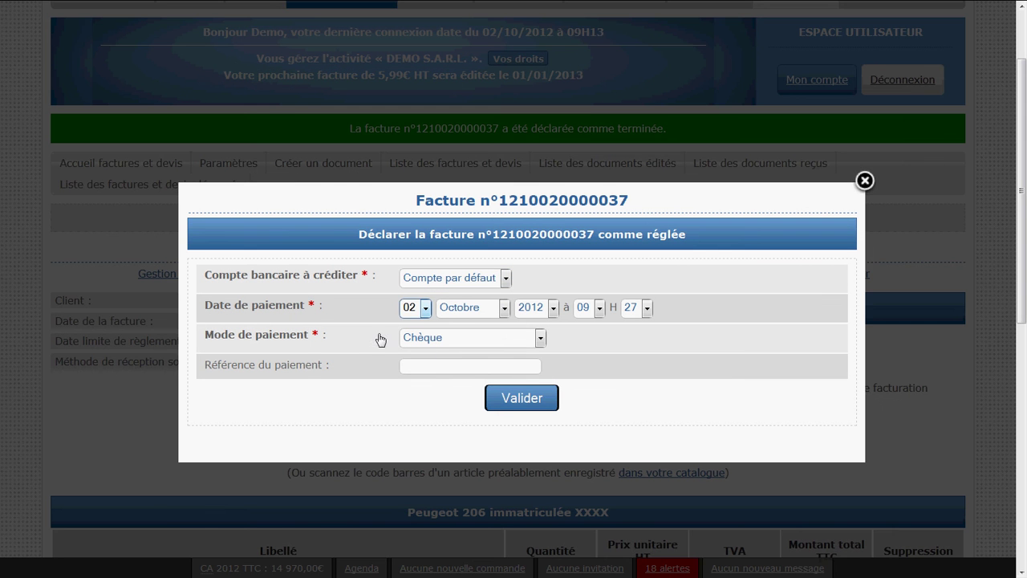
pyautogui.click(437, 350)
pyautogui.click(437, 345)
pyautogui.click(430, 355)
pyautogui.click(422, 366)
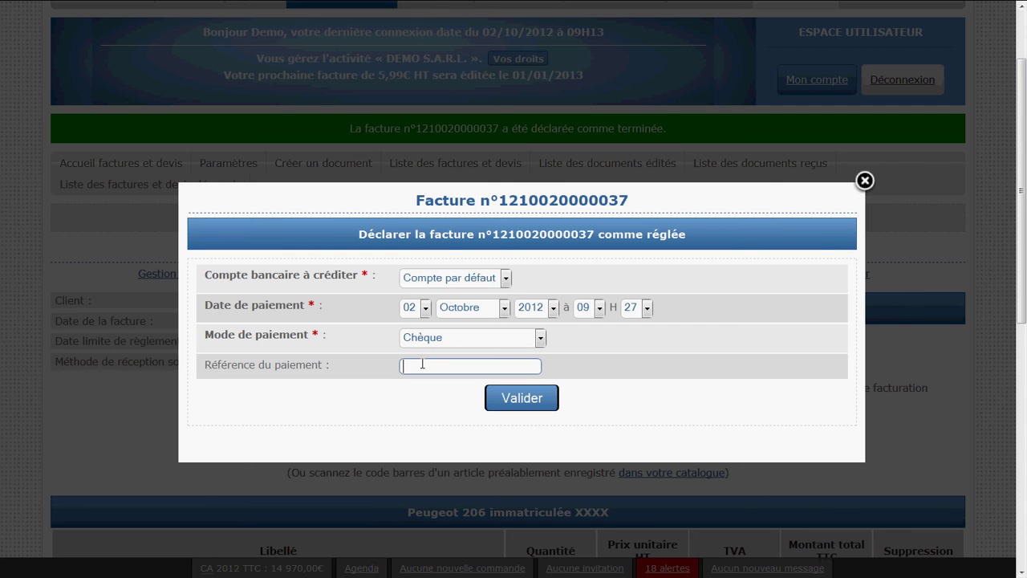
pyautogui.write('xxxxxx')
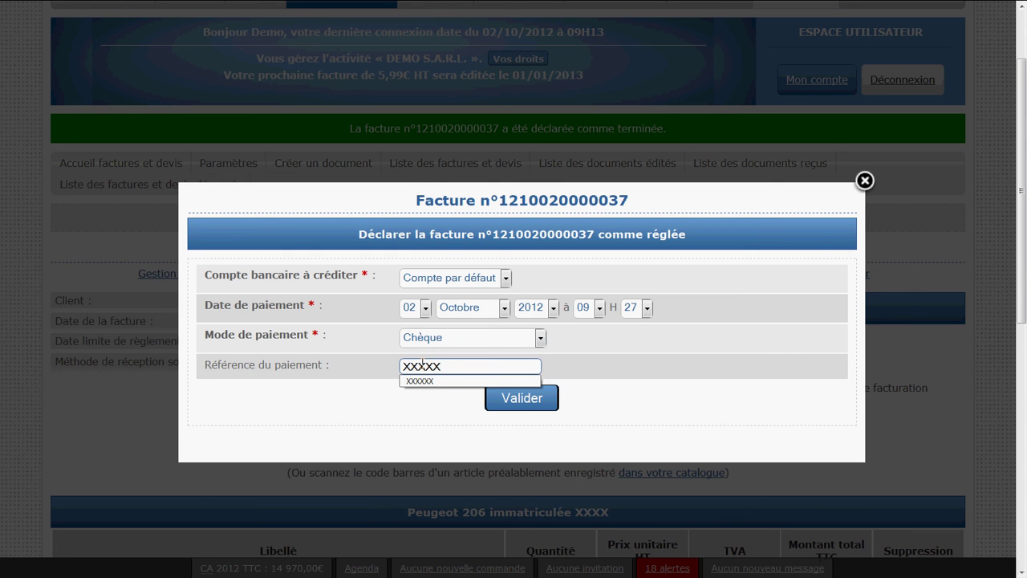
pyautogui.click(430, 381)
pyautogui.click(550, 397)
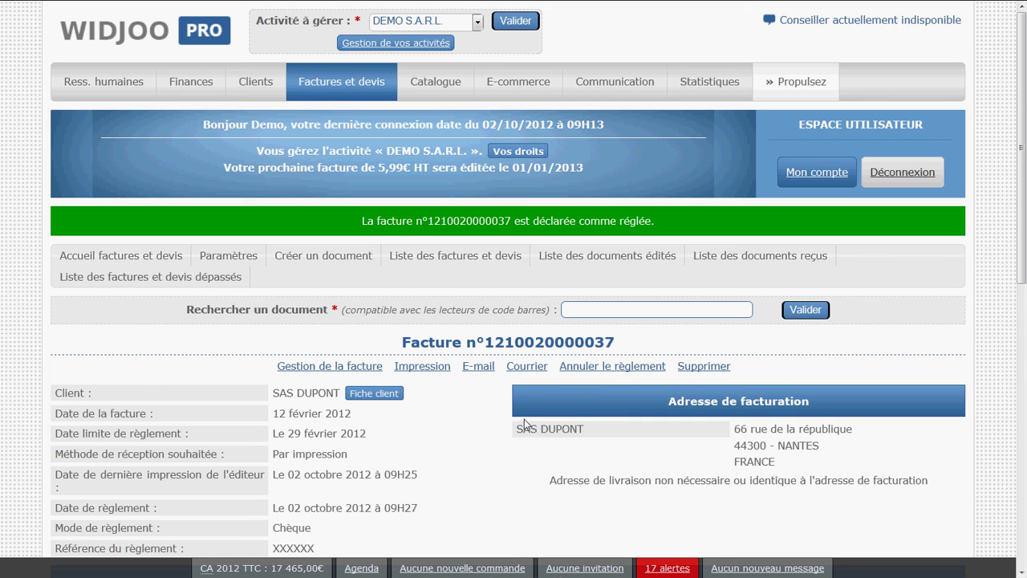
# Check the paid invoice's payment date, method and reference, along with its article line and totals
pyautogui.scroll(-4, 523, 419)
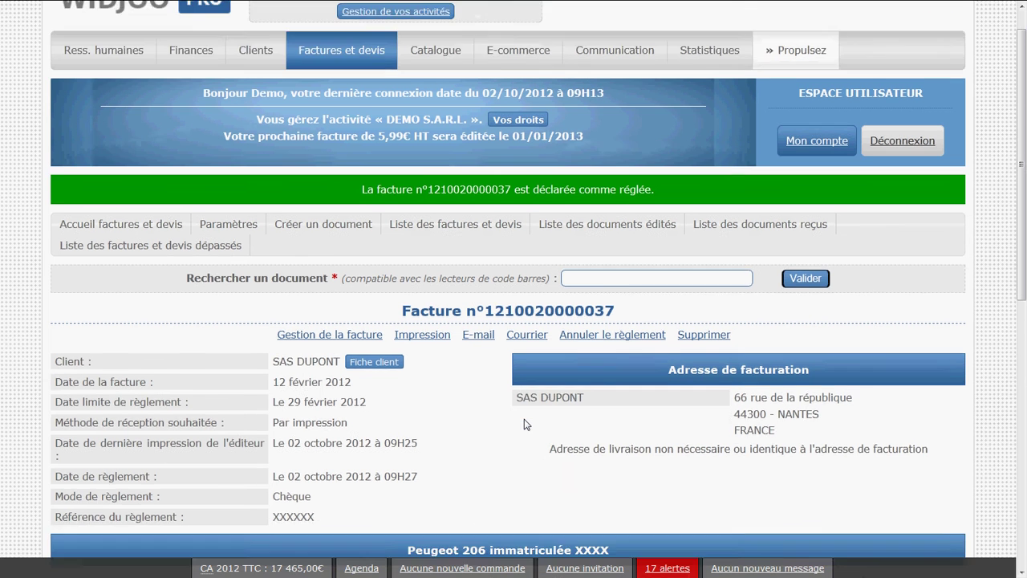
pyautogui.scroll(-1, 523, 419)
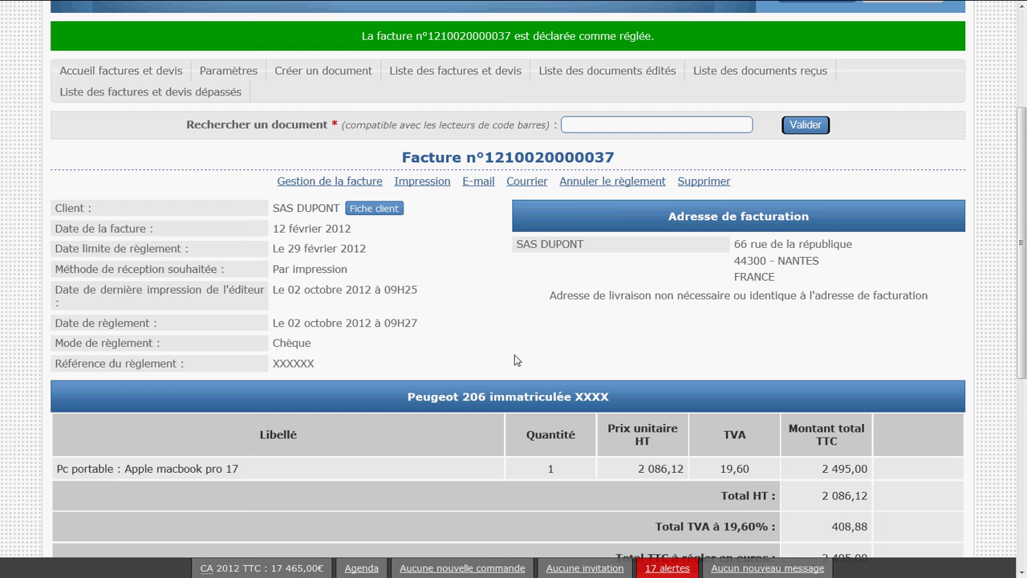
pyautogui.moveTo(55, 324); pyautogui.dragTo(440, 364)
pyautogui.click(440, 363)
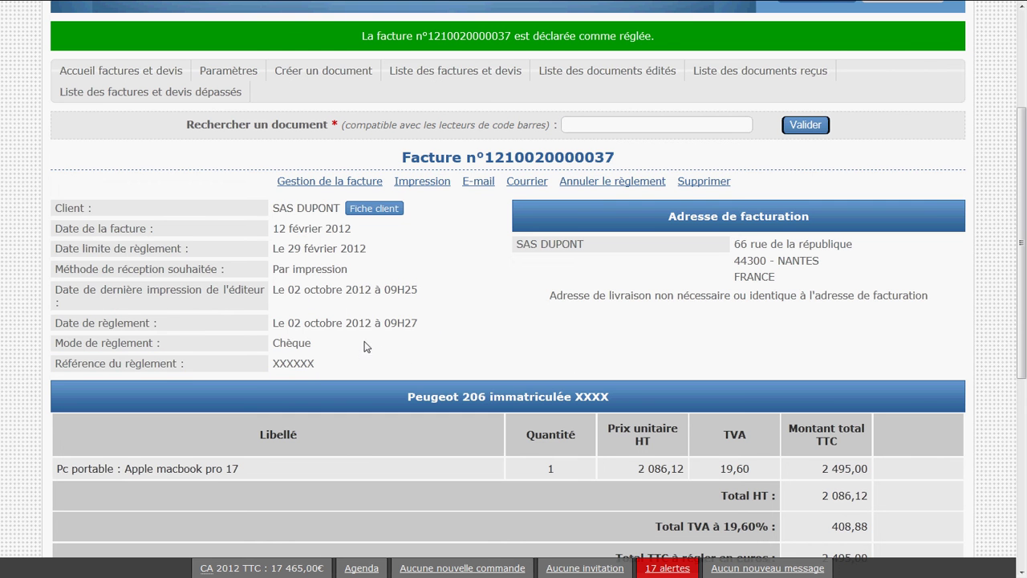
pyautogui.scroll(-1, 358, 341)
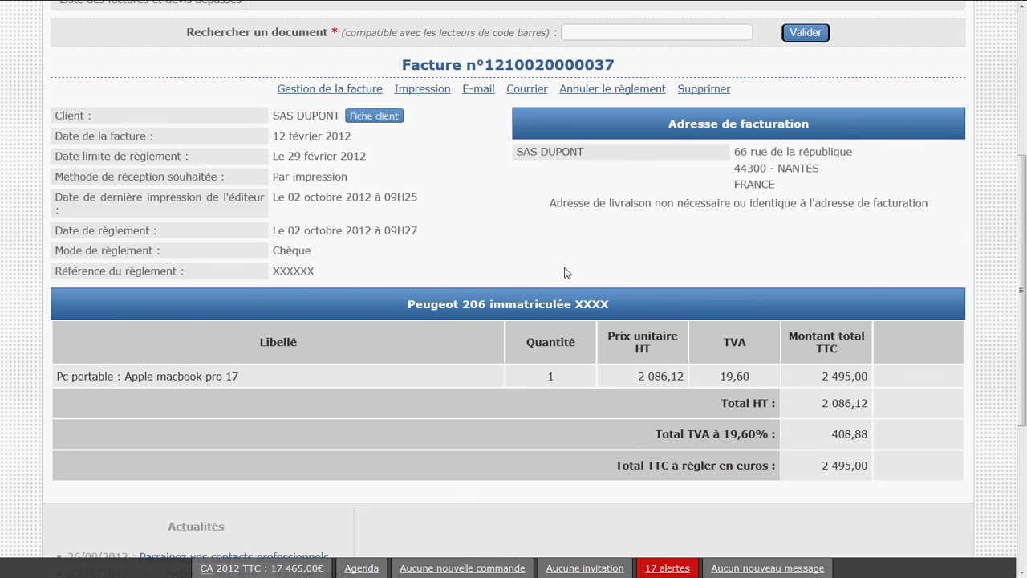
# Open the DEMO S.A.R.L. activity for modification from the activity management page
pyautogui.scroll(1, 563, 283)
pyautogui.scroll(5, 562, 305)
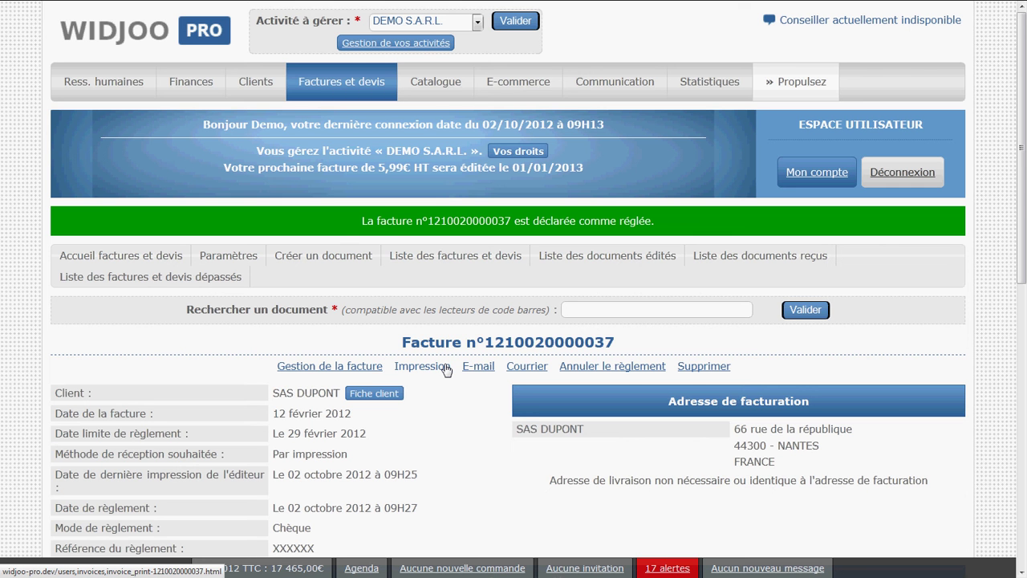
pyautogui.click(432, 45)
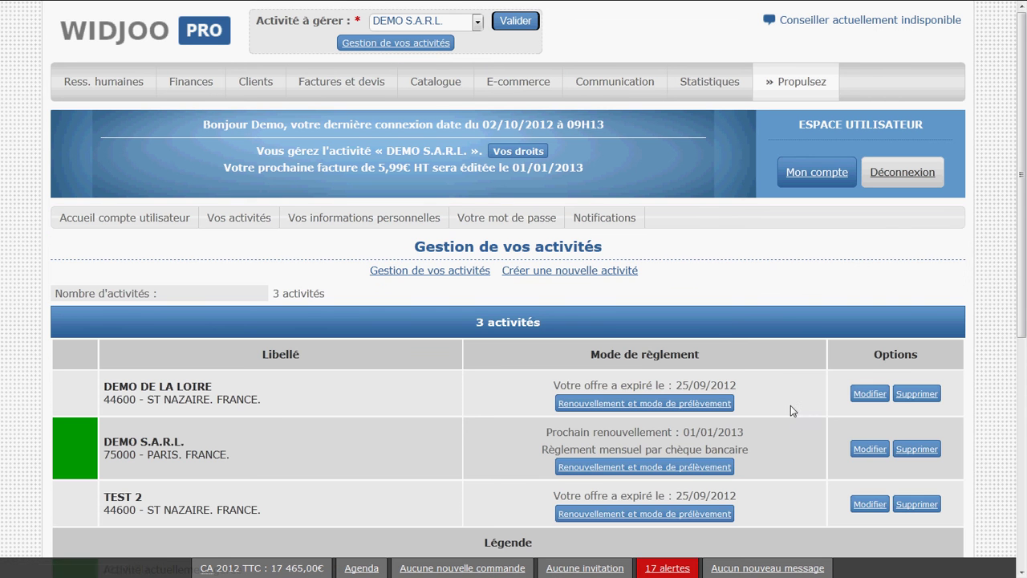
pyautogui.click(859, 450)
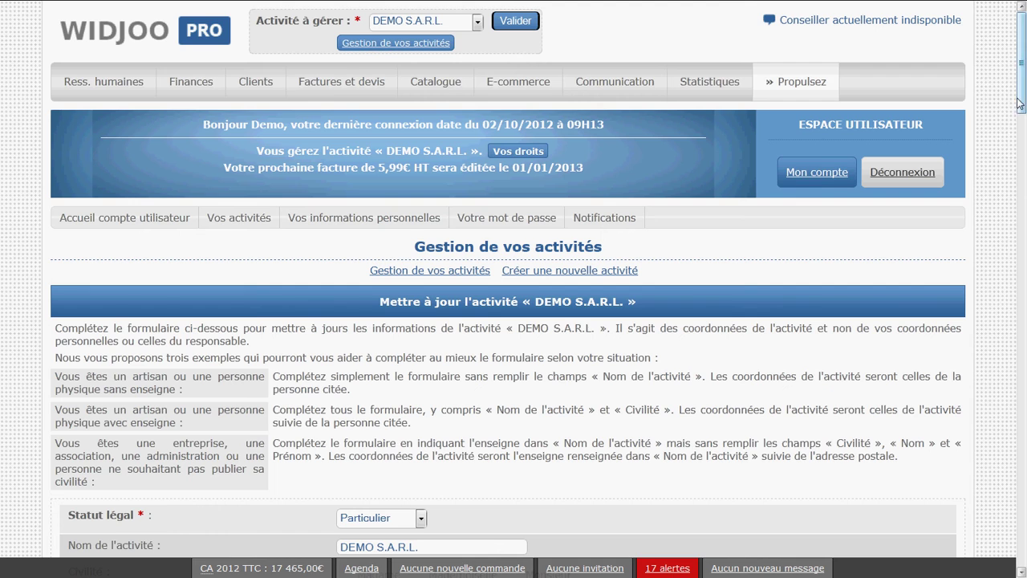
# Review the activity's legal information fields: SIREN, RCS or RM, SIRET, Capital and TVA intra-communautaire
pyautogui.moveTo(1022, 106); pyautogui.dragTo(1022, 434)
pyautogui.click(126, 218)
pyautogui.click(129, 246)
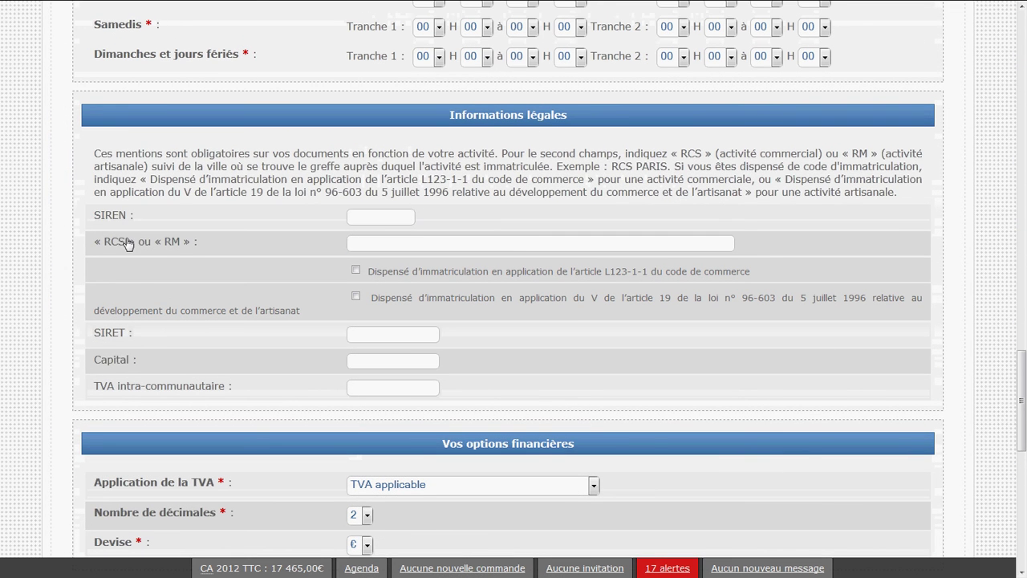
pyautogui.click(133, 335)
pyautogui.click(126, 361)
pyautogui.click(125, 388)
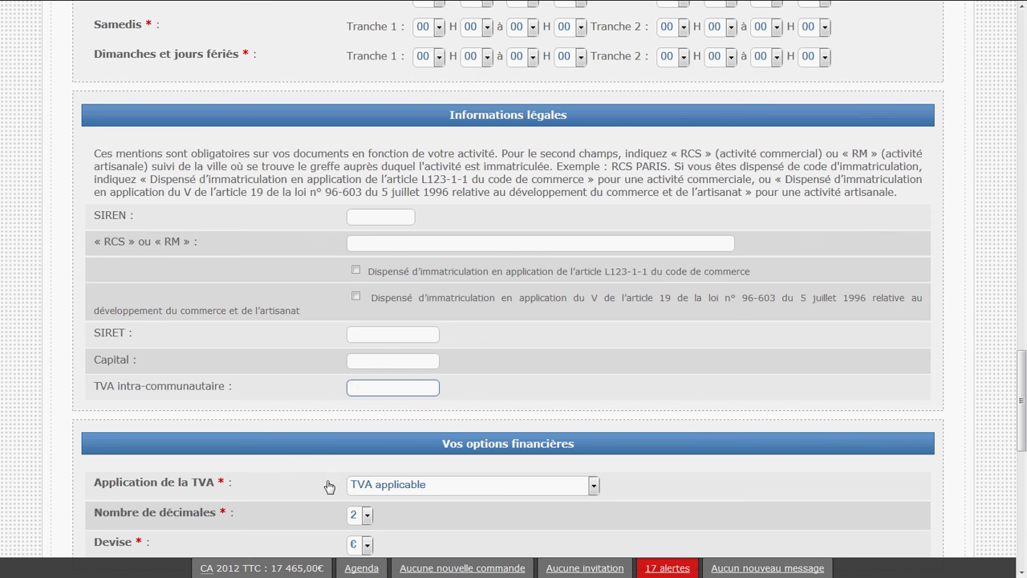
# Check the activity form's logo upload section and return to the beginning of the page
pyautogui.scroll(1, 287, 447)
pyautogui.scroll(10, 288, 452)
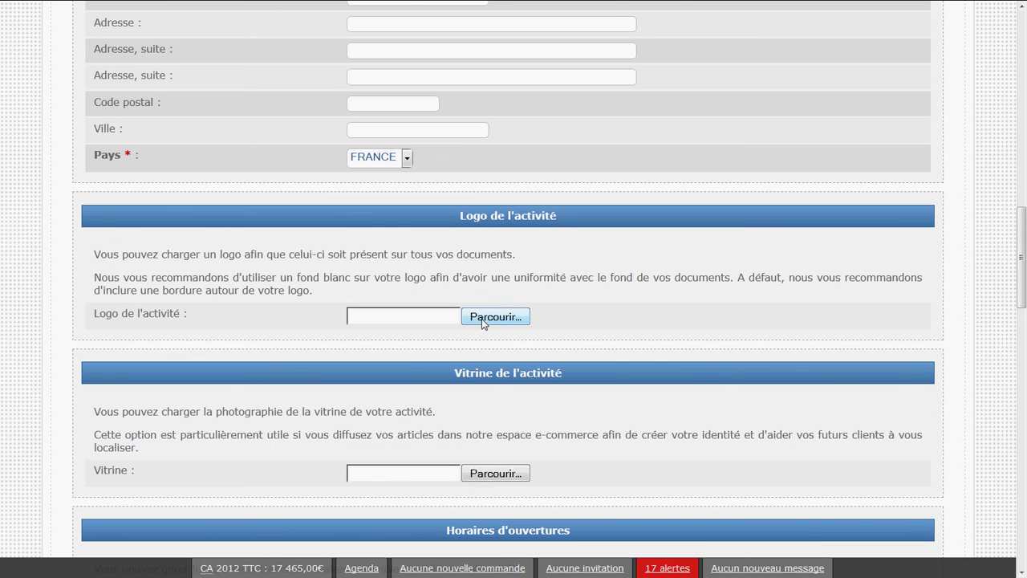
pyautogui.moveTo(1023, 264); pyautogui.dragTo(1024, 45)
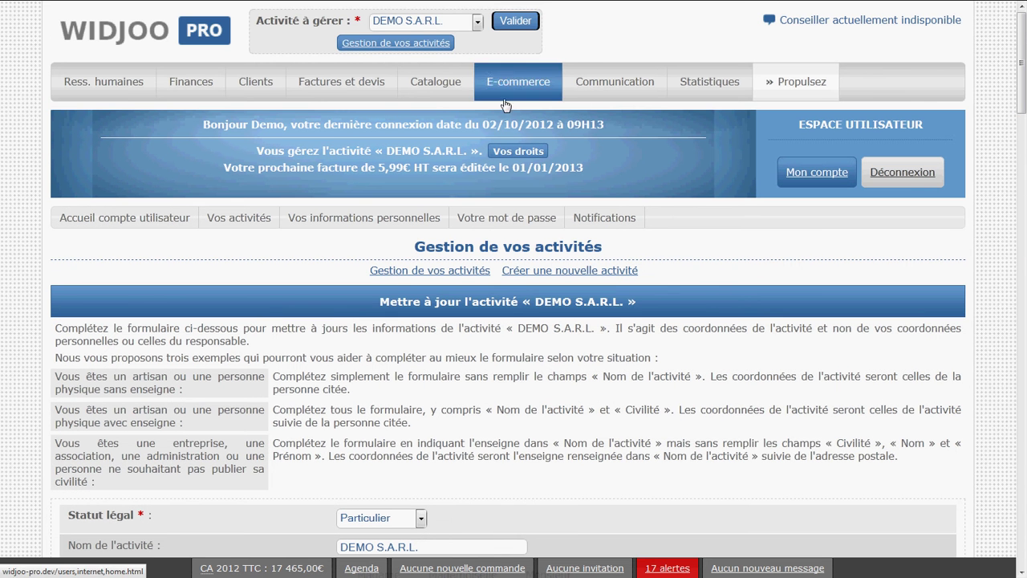
# In the default invoice and quote parameters, enter "RIB XXXXX" and "IBAN XXXX" on two lines as the text to add to e-mails
pyautogui.click(317, 95)
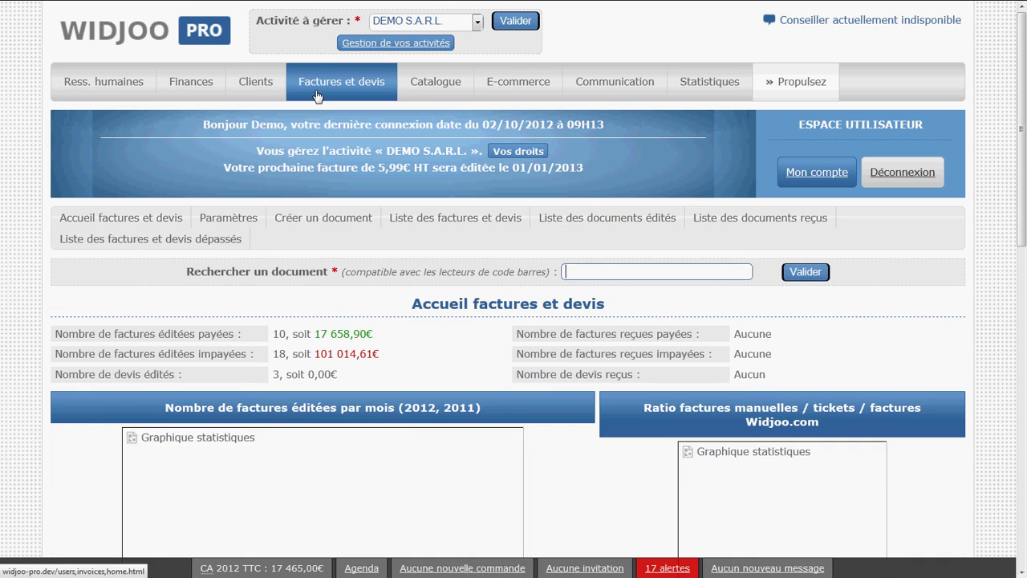
pyautogui.click(233, 217)
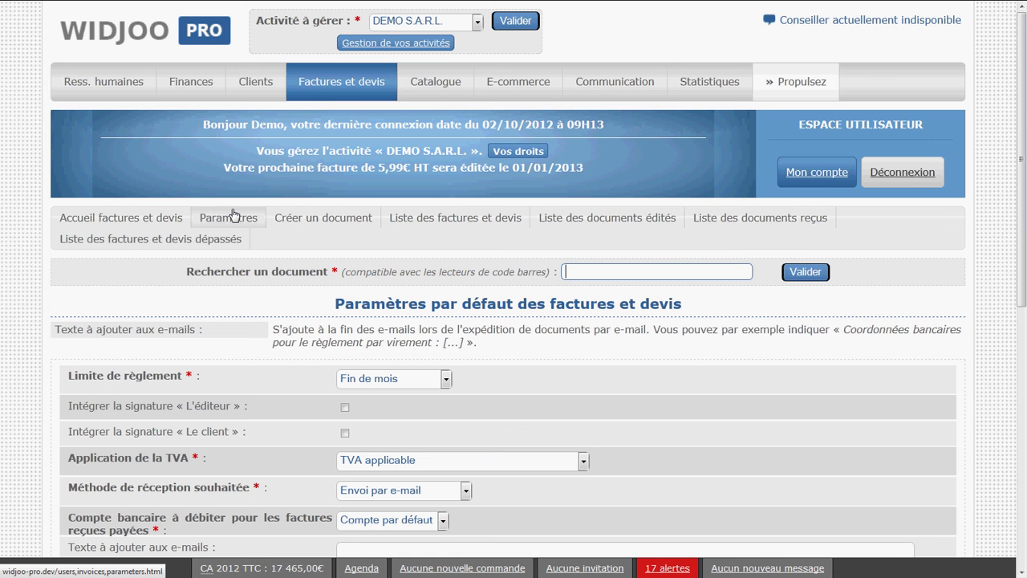
pyautogui.scroll(-3, 233, 216)
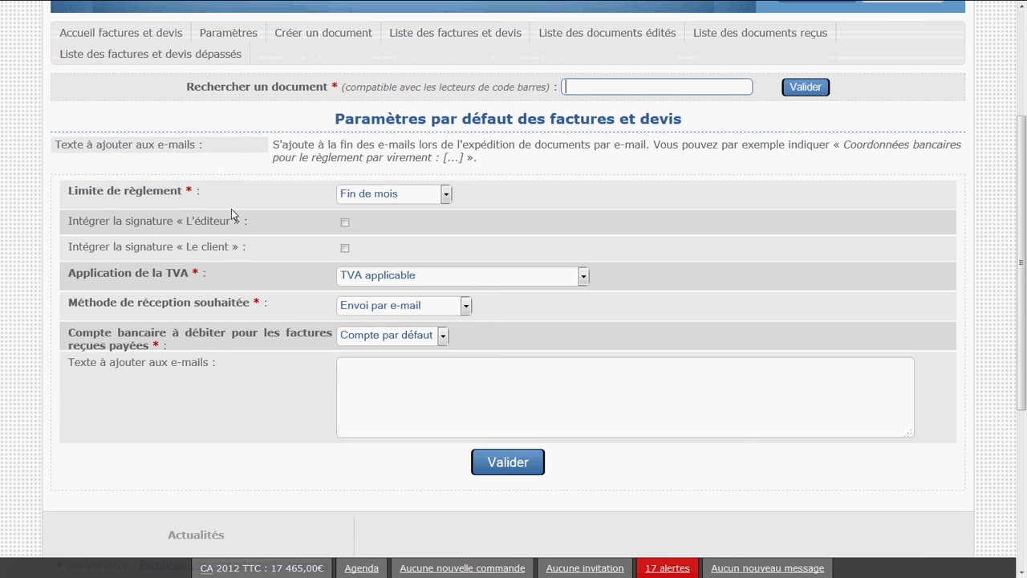
pyautogui.click(457, 375)
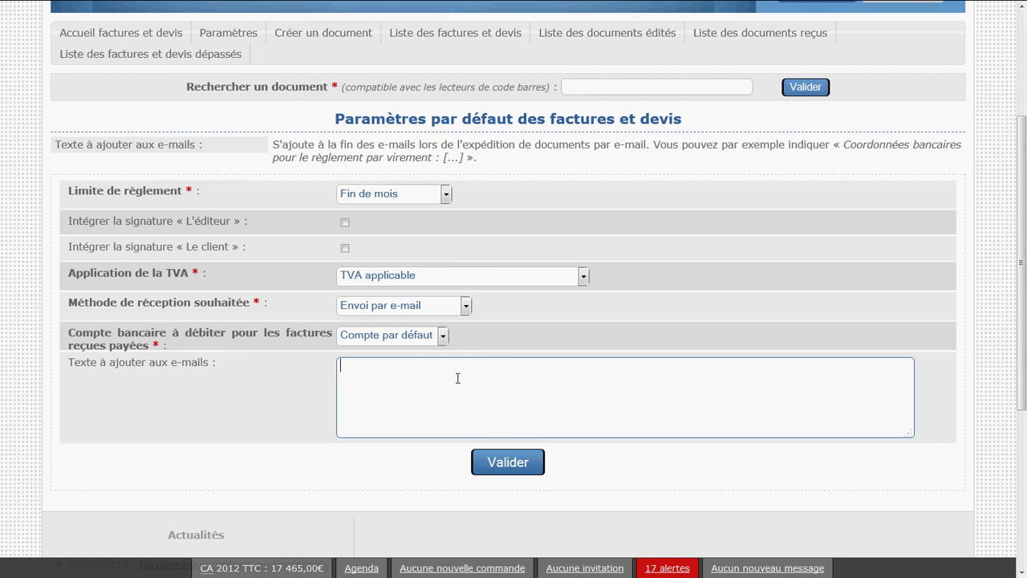
pyautogui.write('RIB XXXXX')
pyautogui.press('Return')
pyautogui.write('IBAN XXXX')
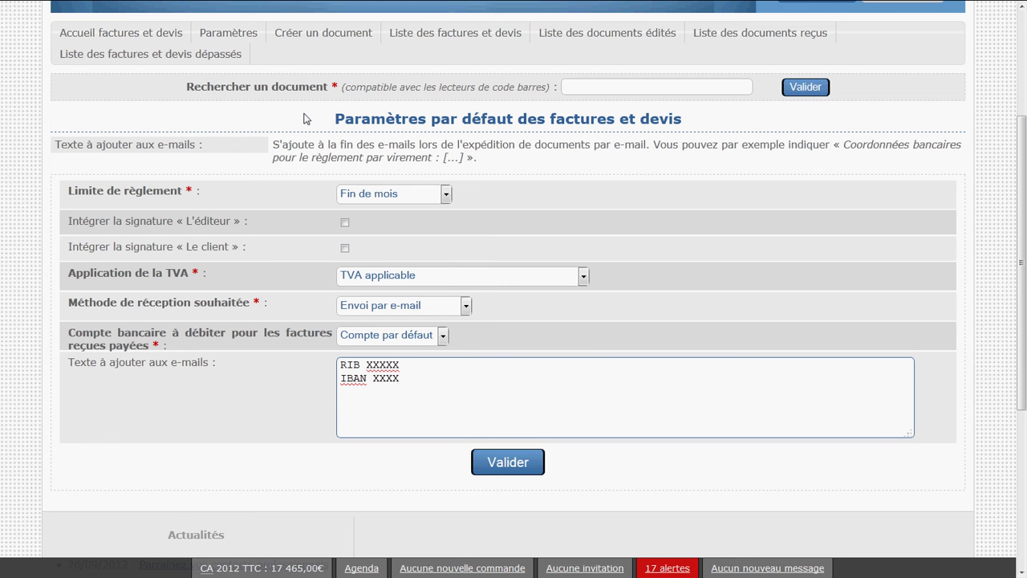
pyautogui.scroll(3, 346, 469)
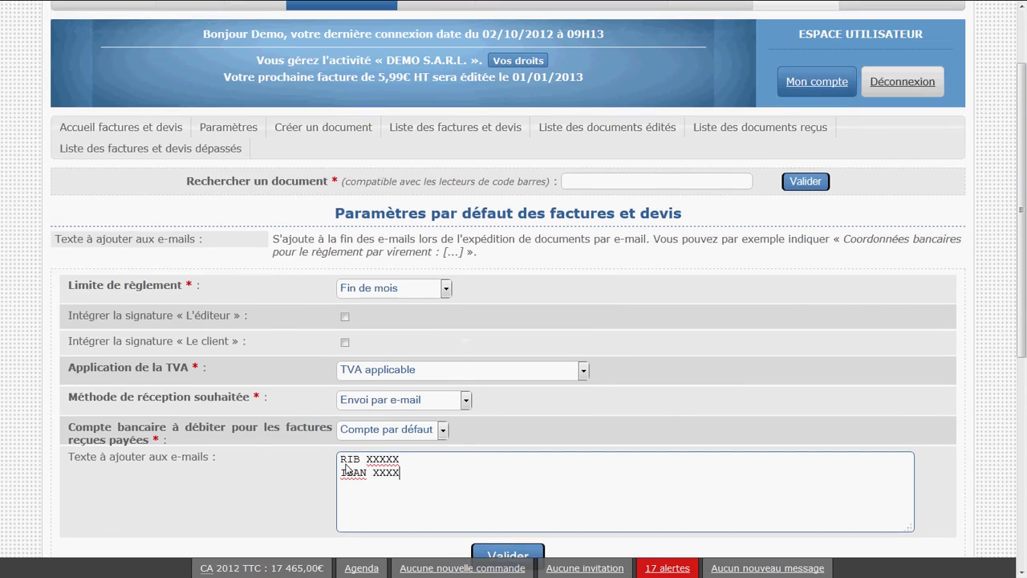